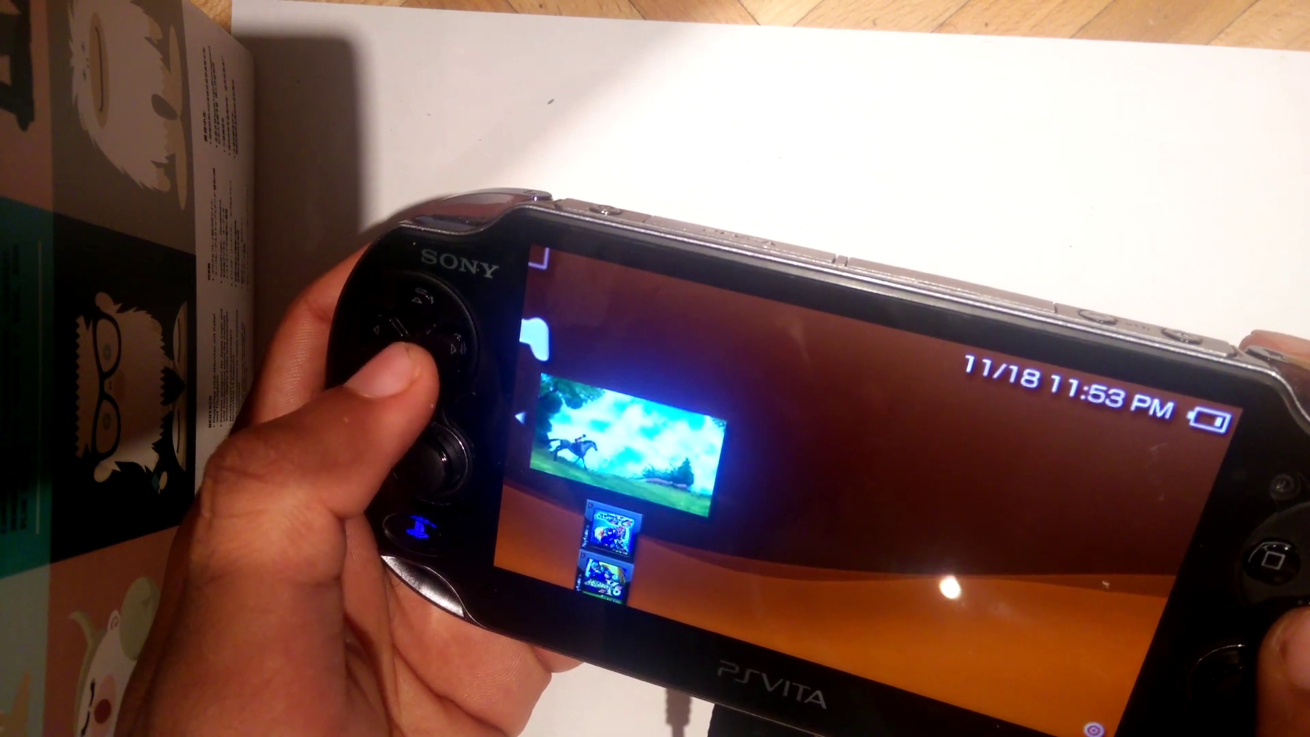
key(Down)
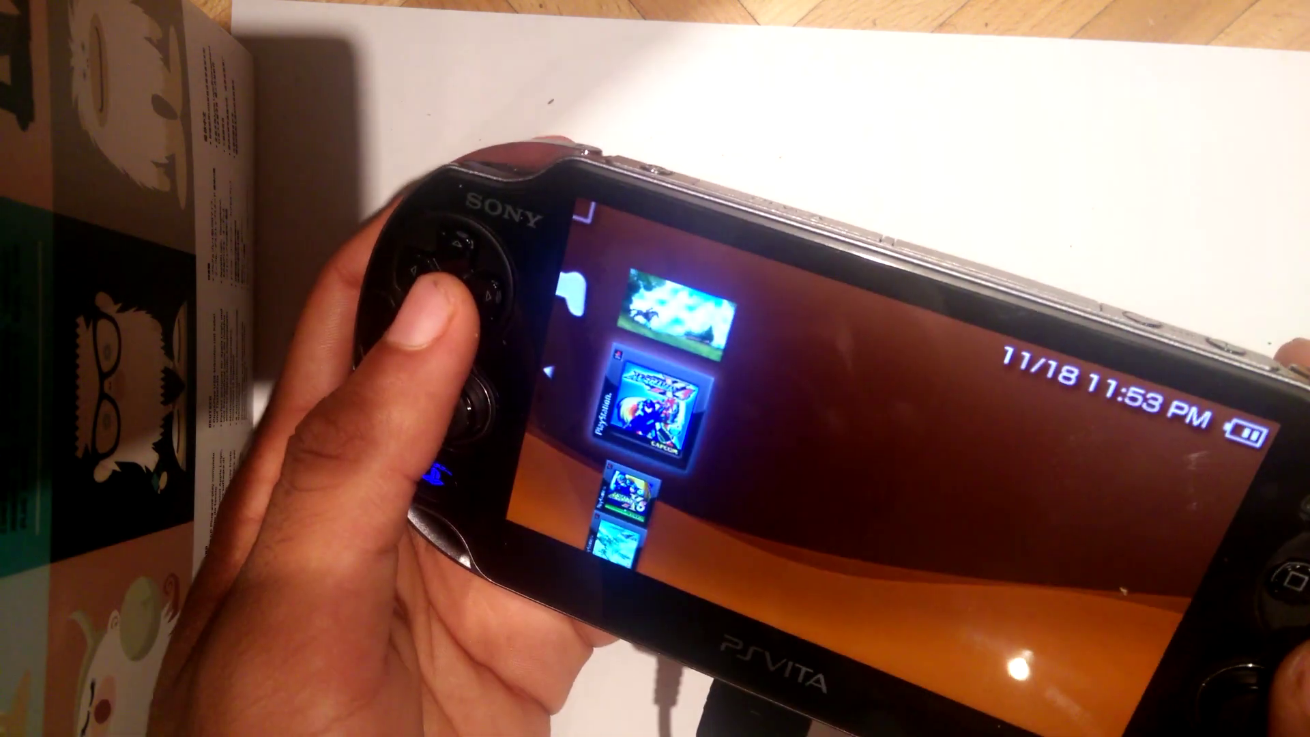
key(Down)
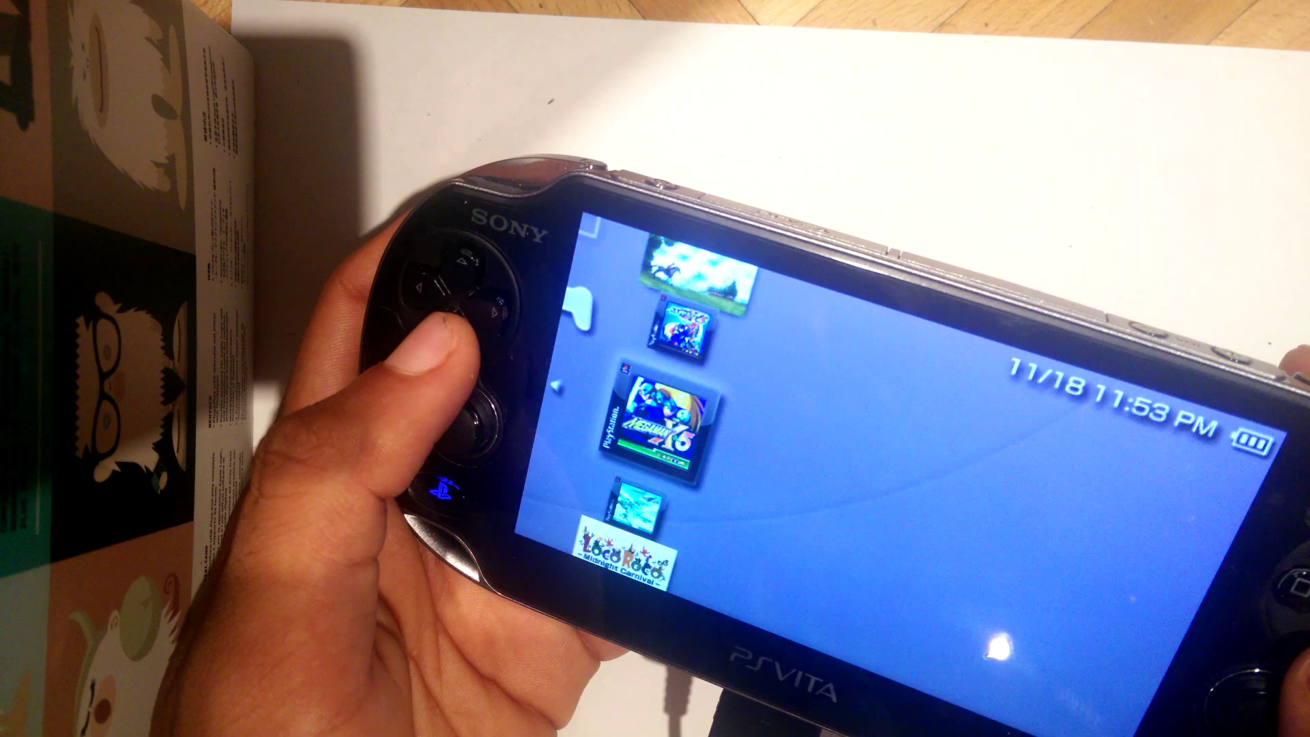
key(Down)
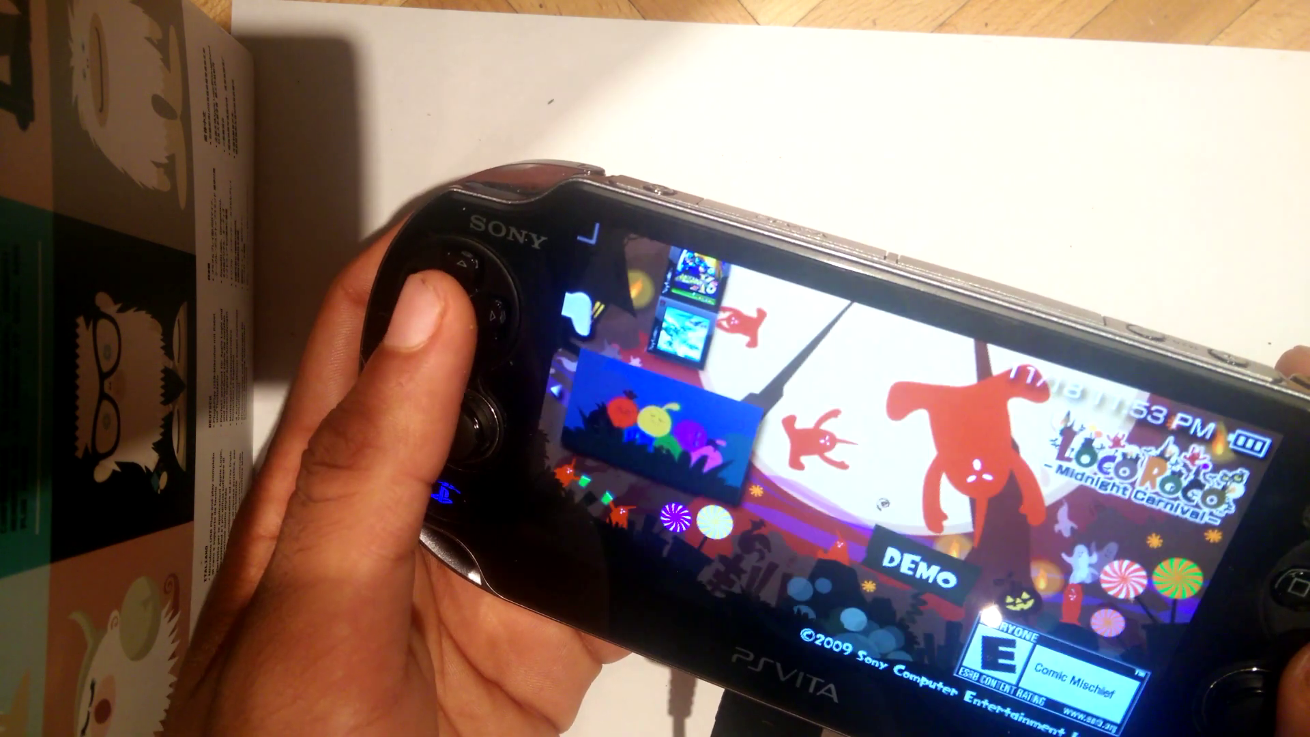
key(Left)
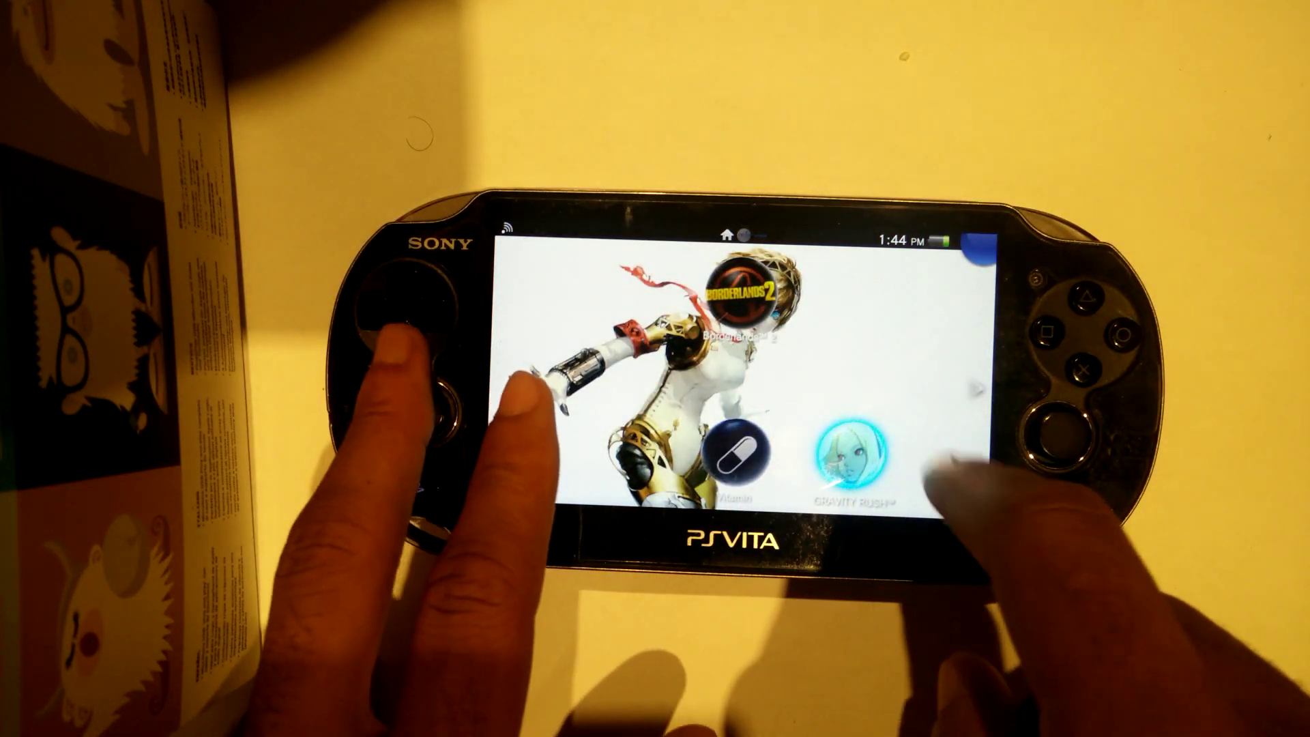
key(Down)
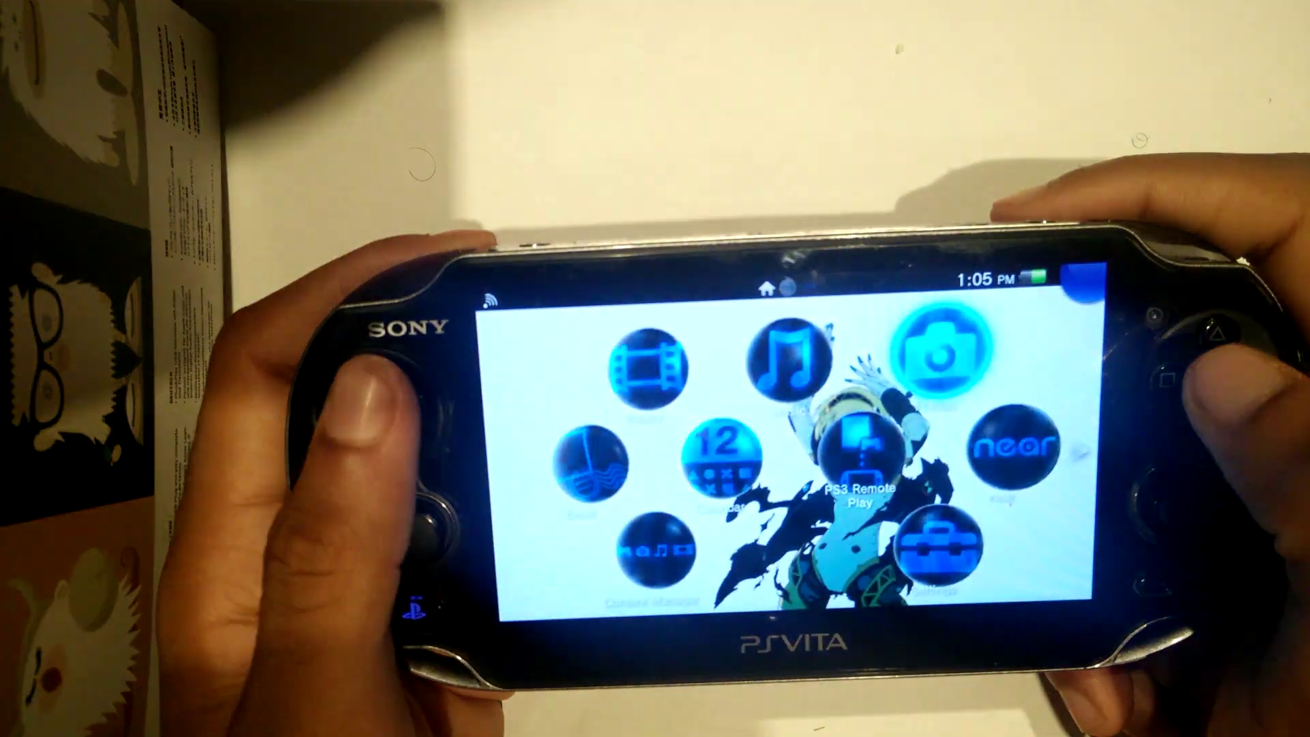
scroll(733, 372, down, 1)
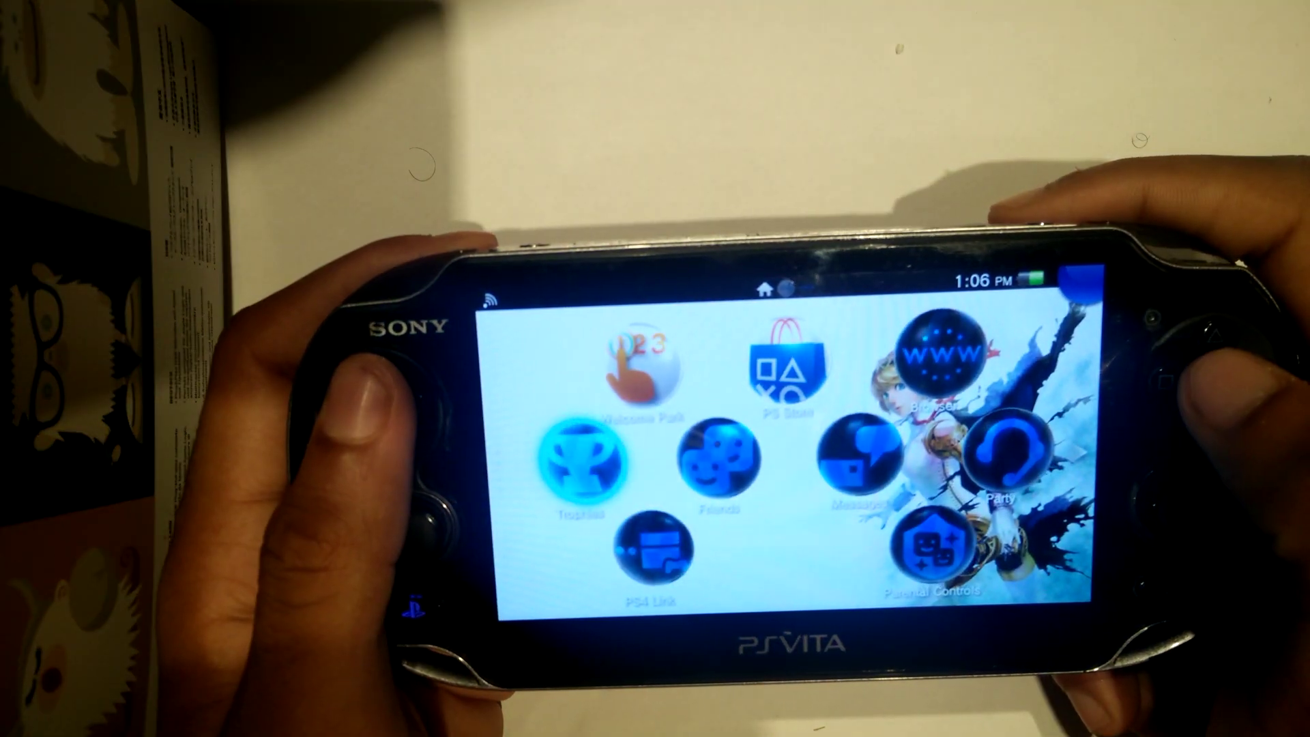
key(Right)
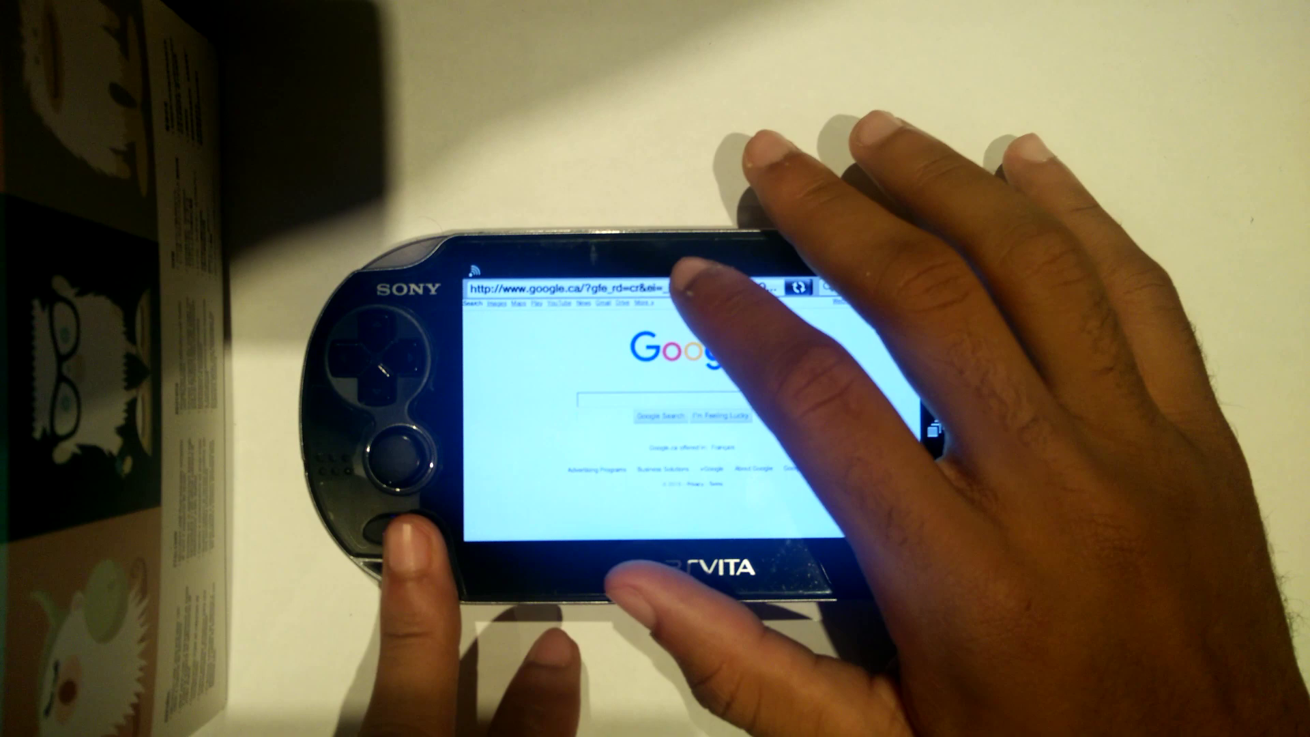
- Load beta.henkaku.xyz in the PS Vita Internet Browser and close the dialog that follows
click(683, 288)
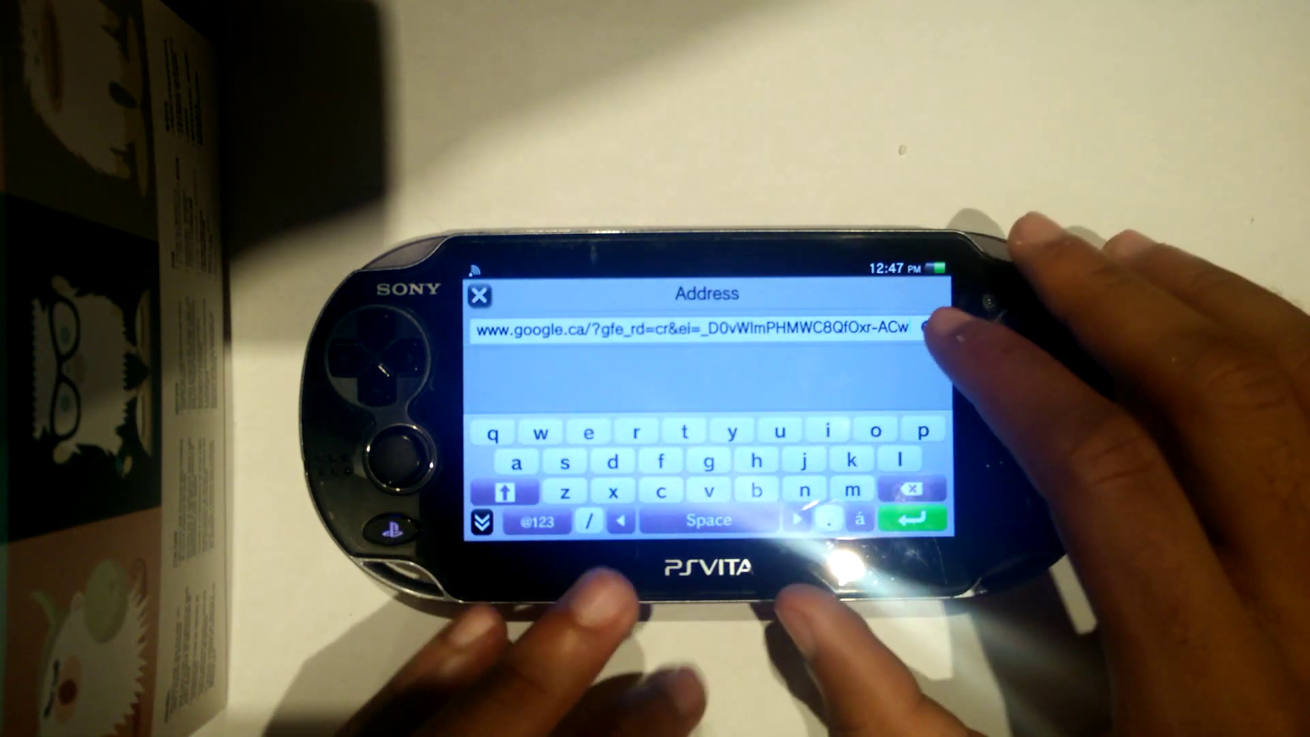
click(926, 328)
text(beta.henkaku.xyz)
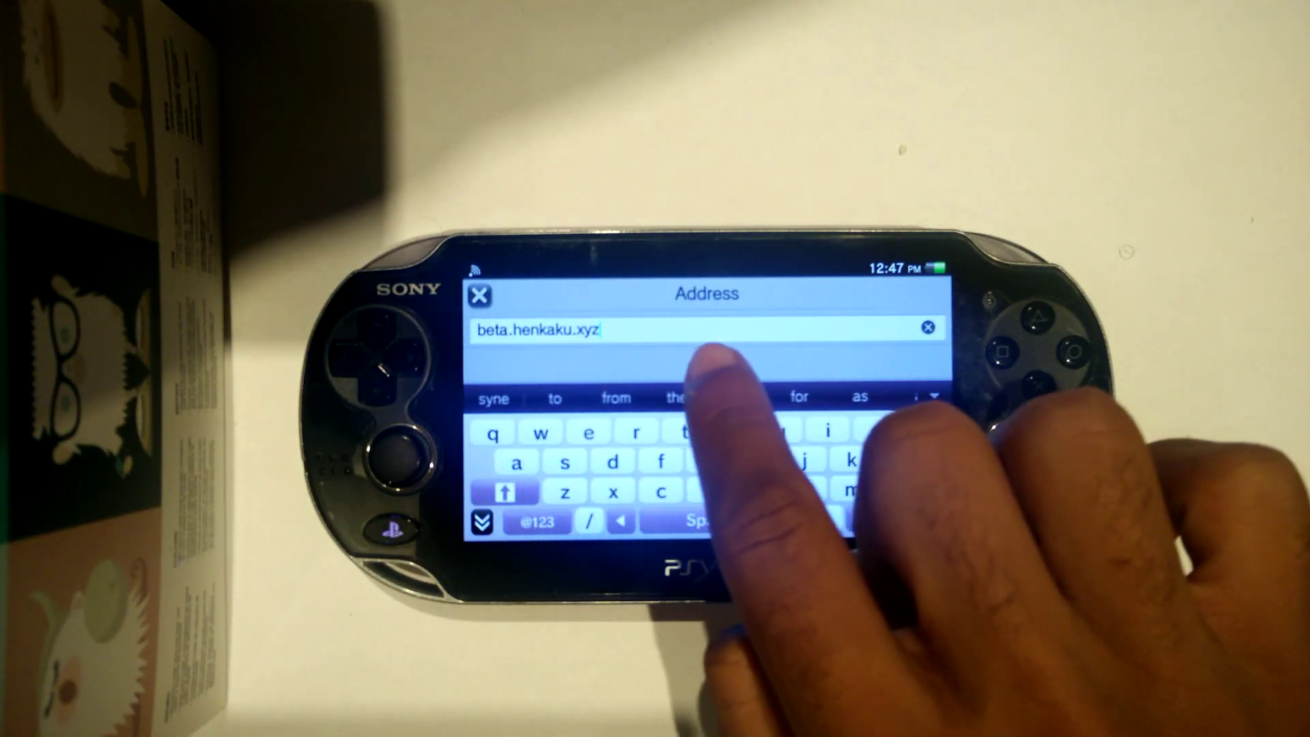
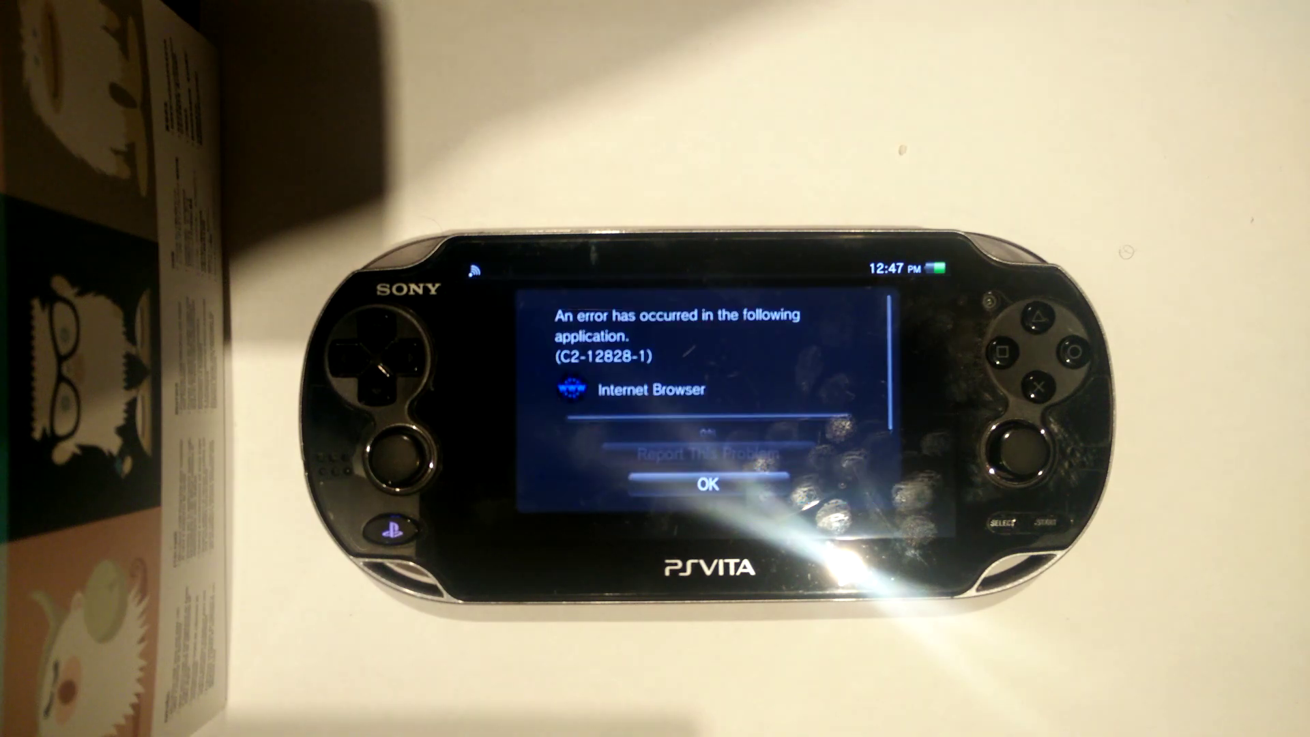
click(708, 484)
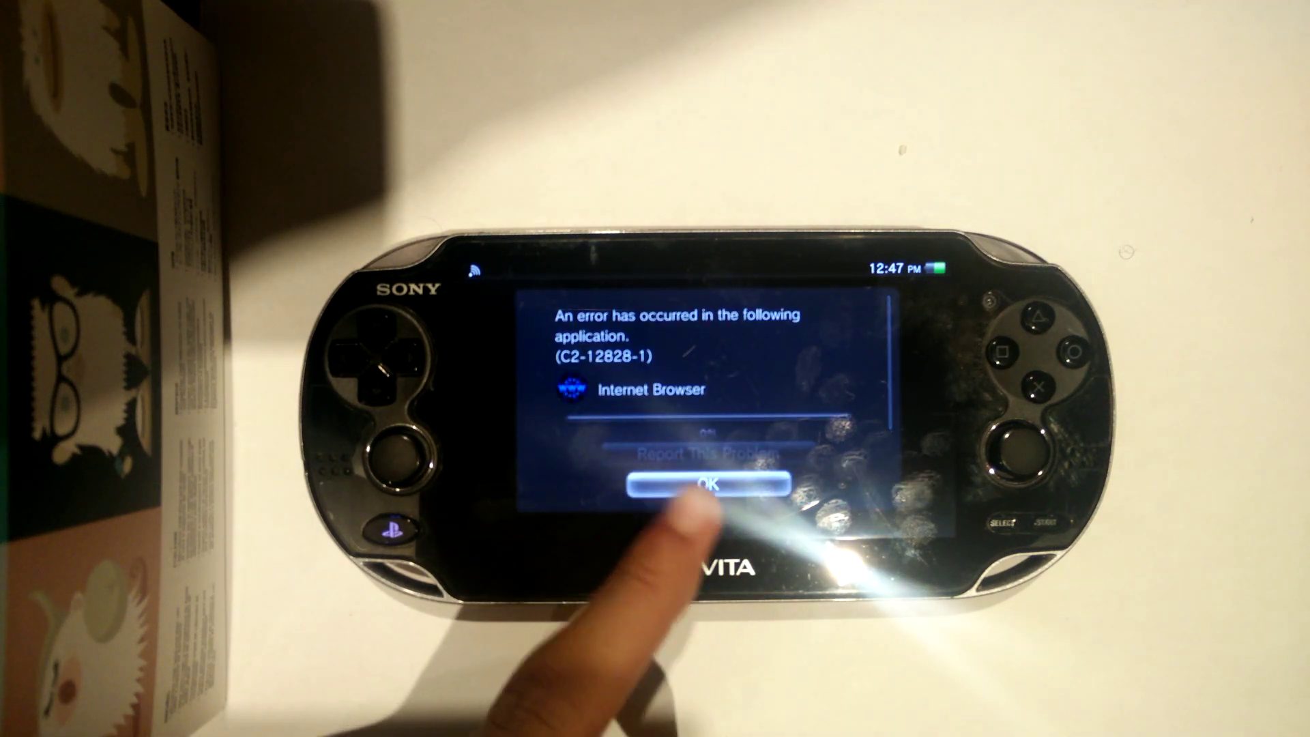
drag(526, 478, 683, 470)
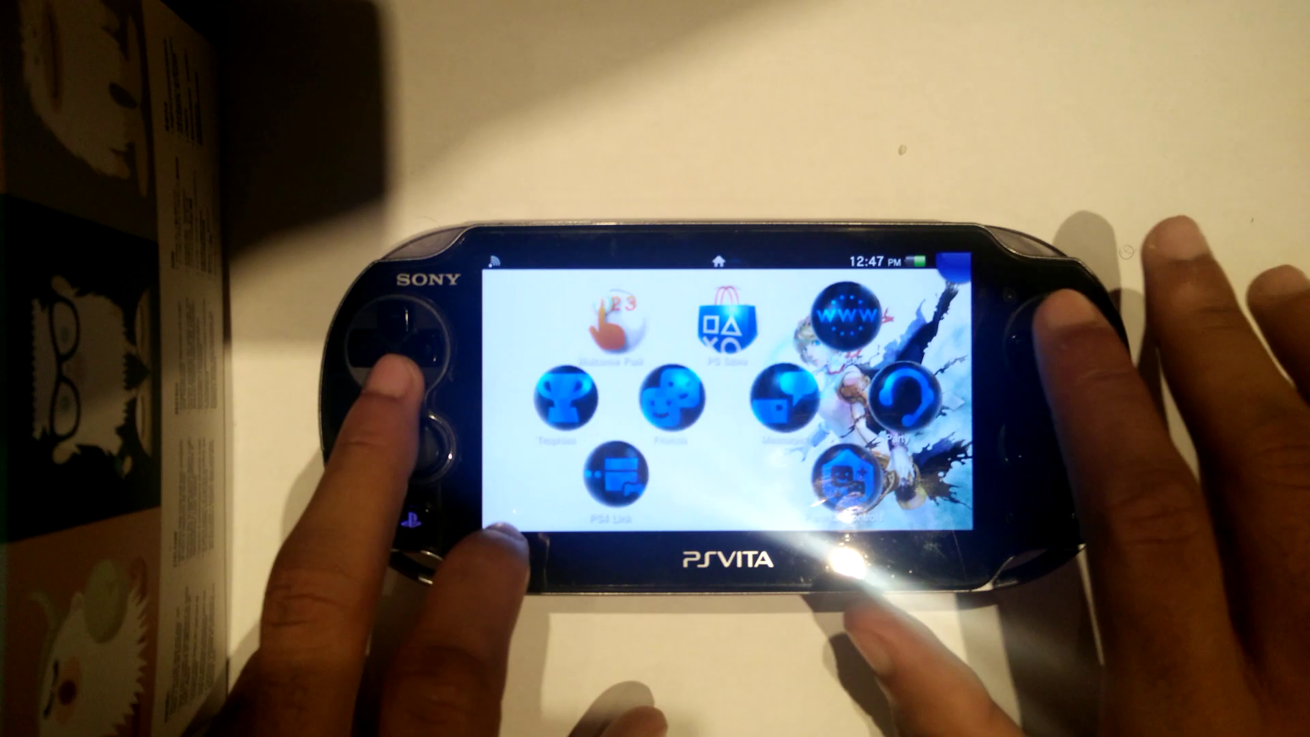
- Go to the home screen page that holds the molecularShell bubble
key(Down)
key(Down)
key(Down)
key(Down)
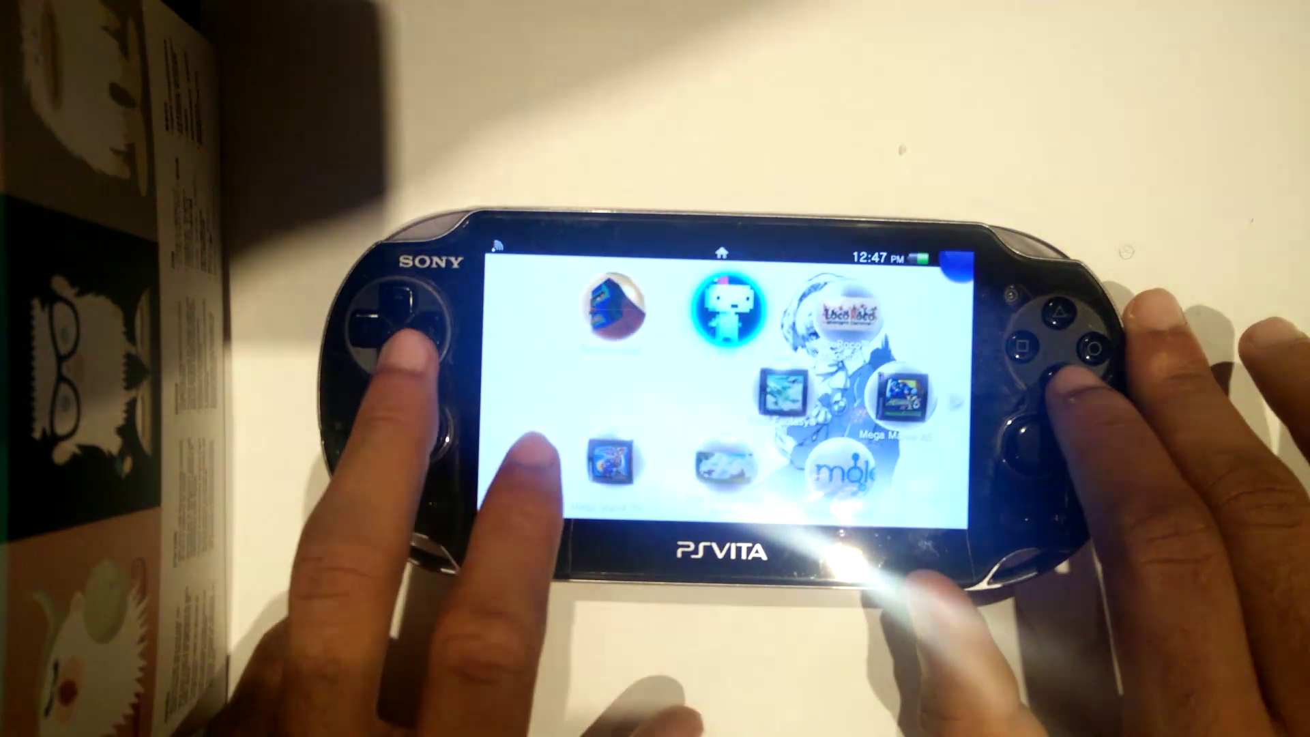
key(Return)
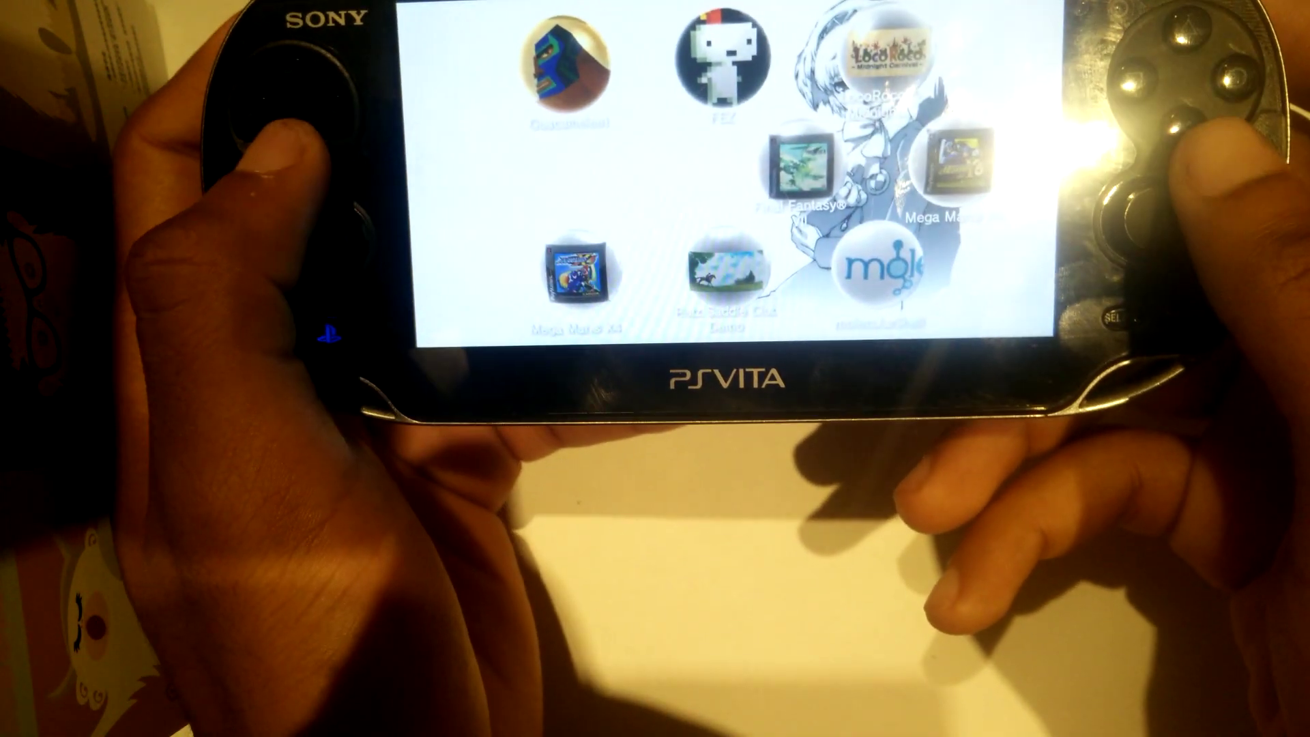
- Turn on unsafe homebrew in molecularShell's HENkaku settings
scroll(750, 239, down, 2)
scroll(750, 239, down, 1)
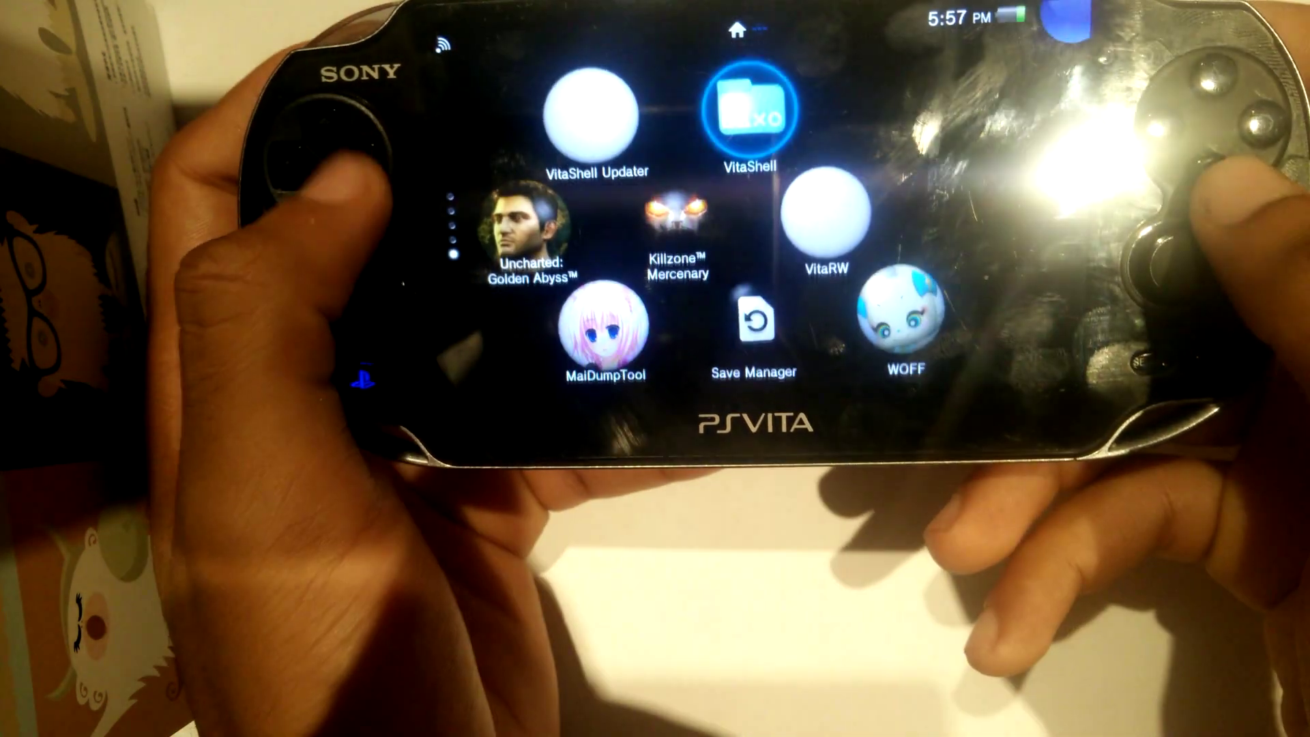
key(Return)
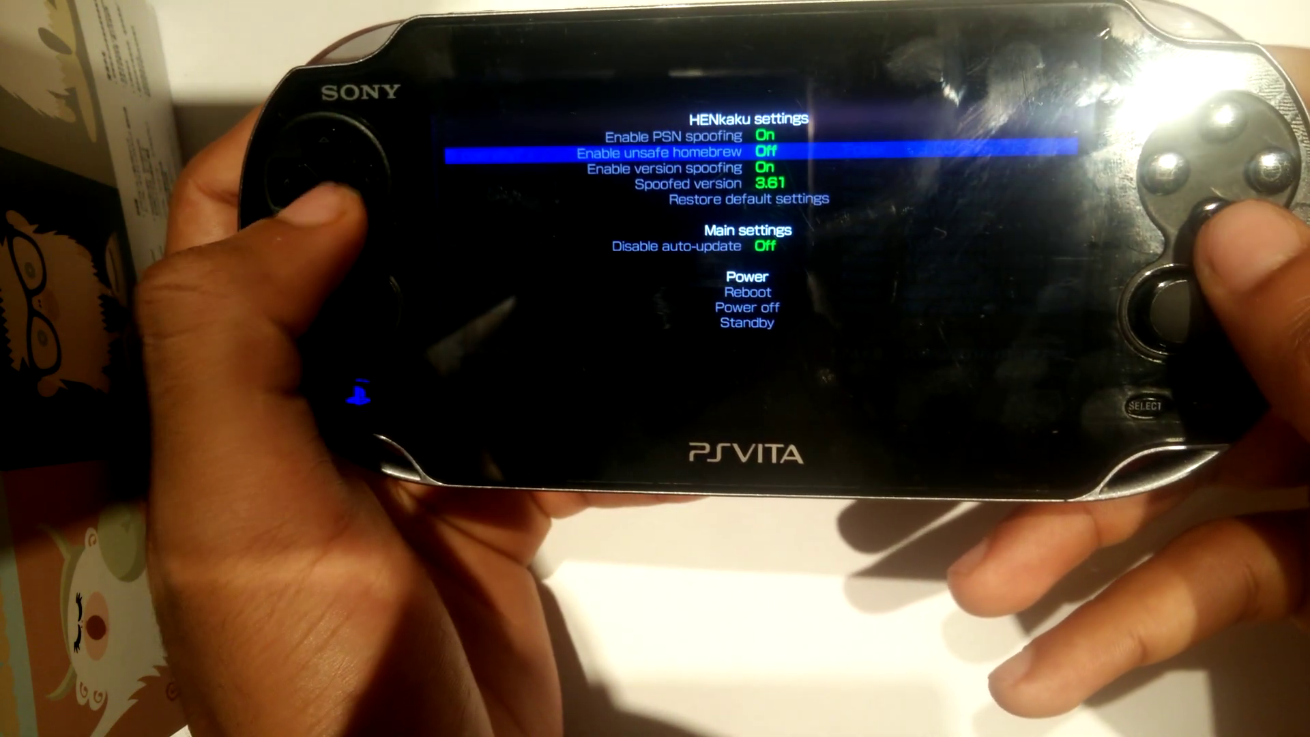
key(Return)
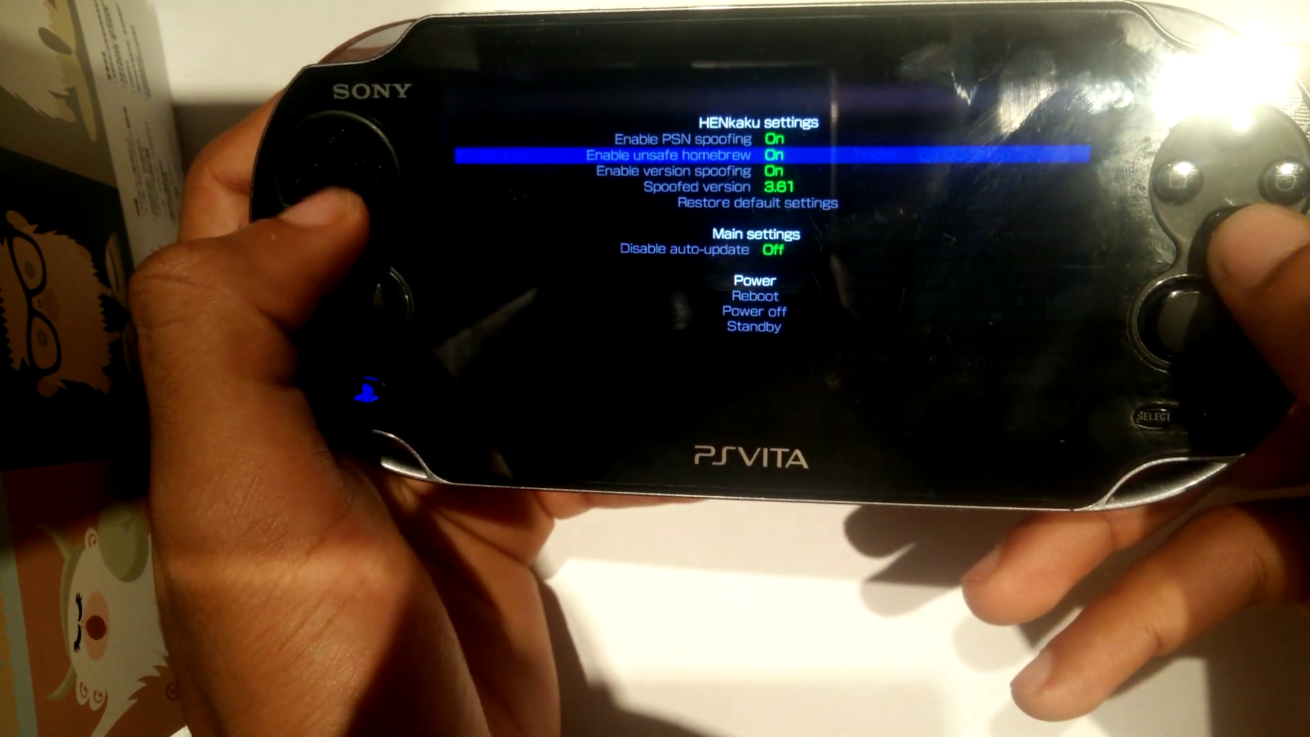
key(Up)
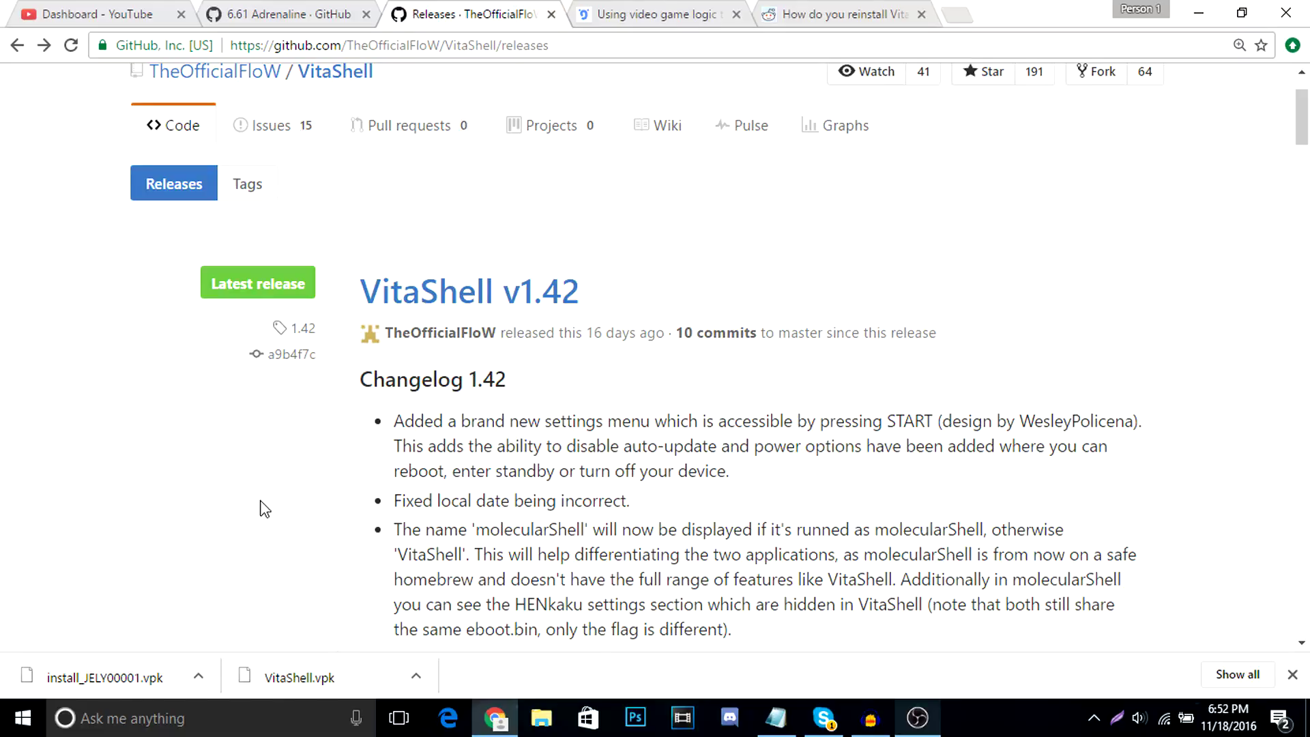
- Download VitaShell.vpk from the VitaShell v1.42 release on GitHub in Chrome on the PC
scroll(264, 509, down, 2)
scroll(265, 508, down, 6)
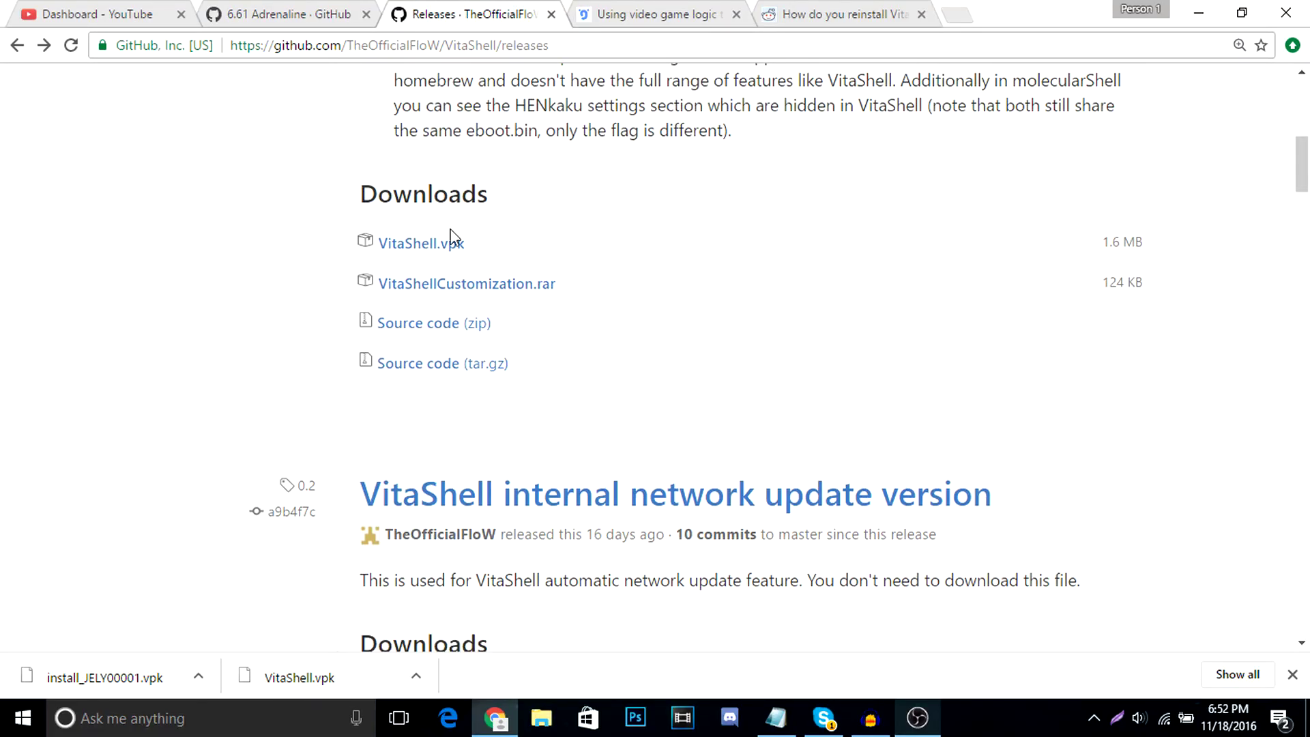
click(449, 245)
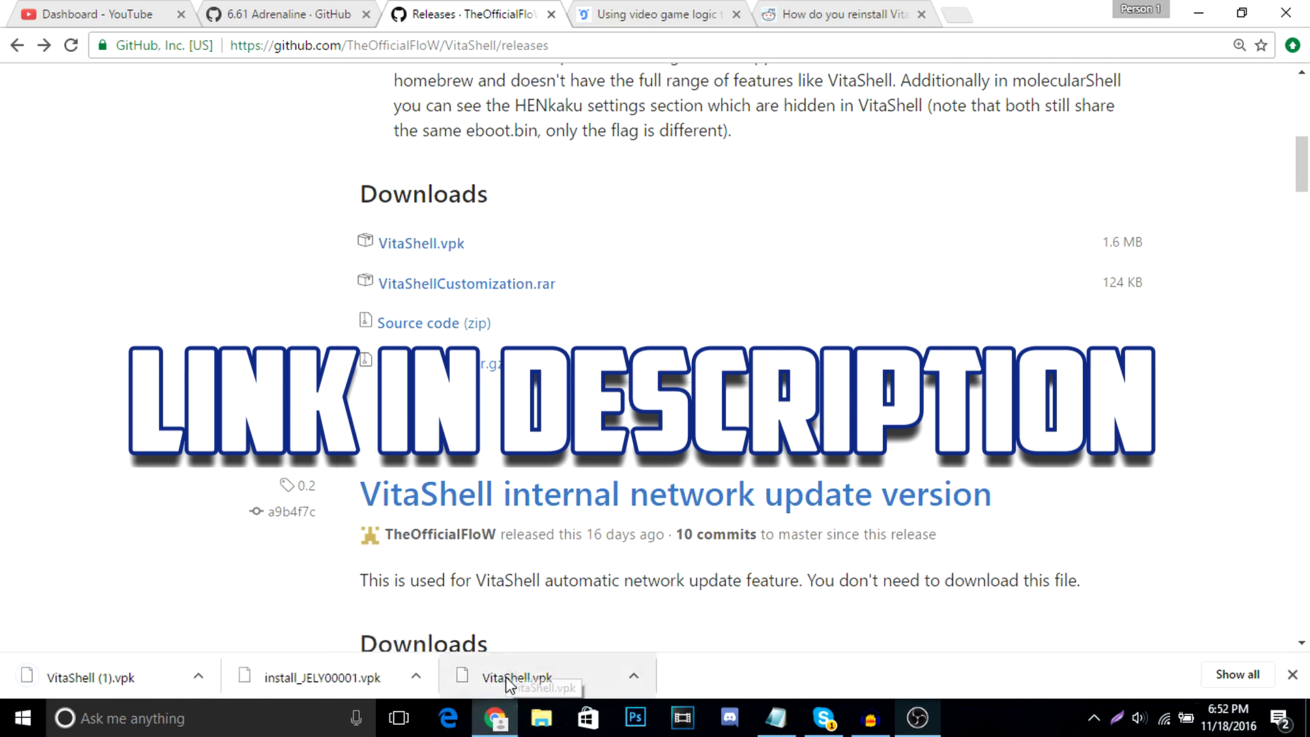
- Open File Explorer and connect to the Vita's FTP server at ftp://192.168.2.5:1337/
drag(506, 677, 575, 666)
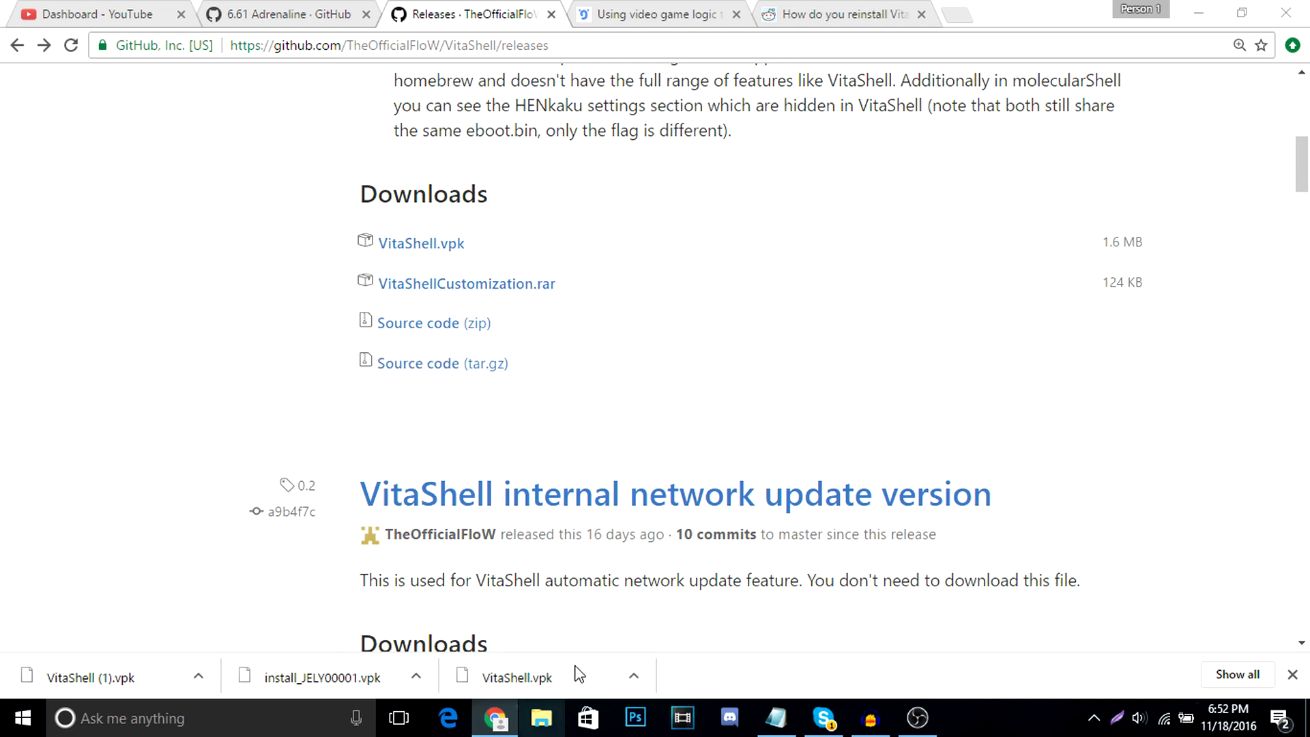
drag(627, 5, 803, 44)
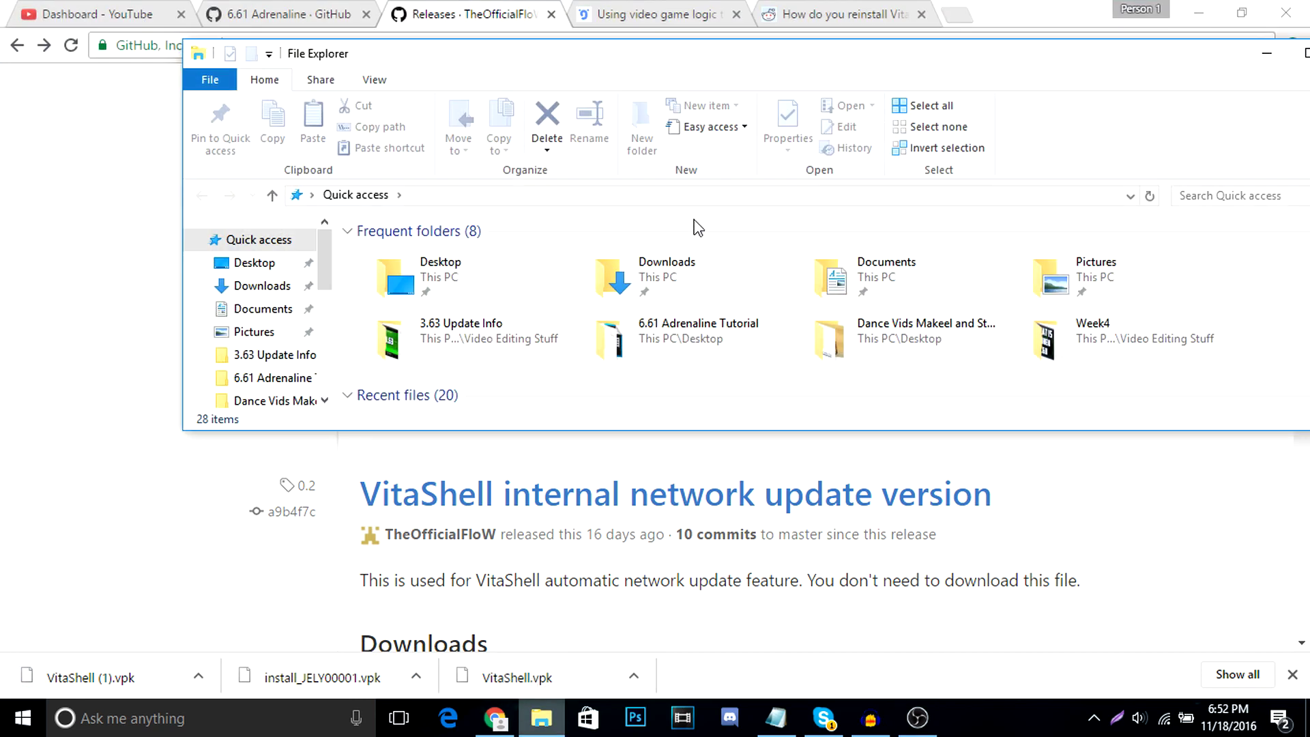
click(697, 228)
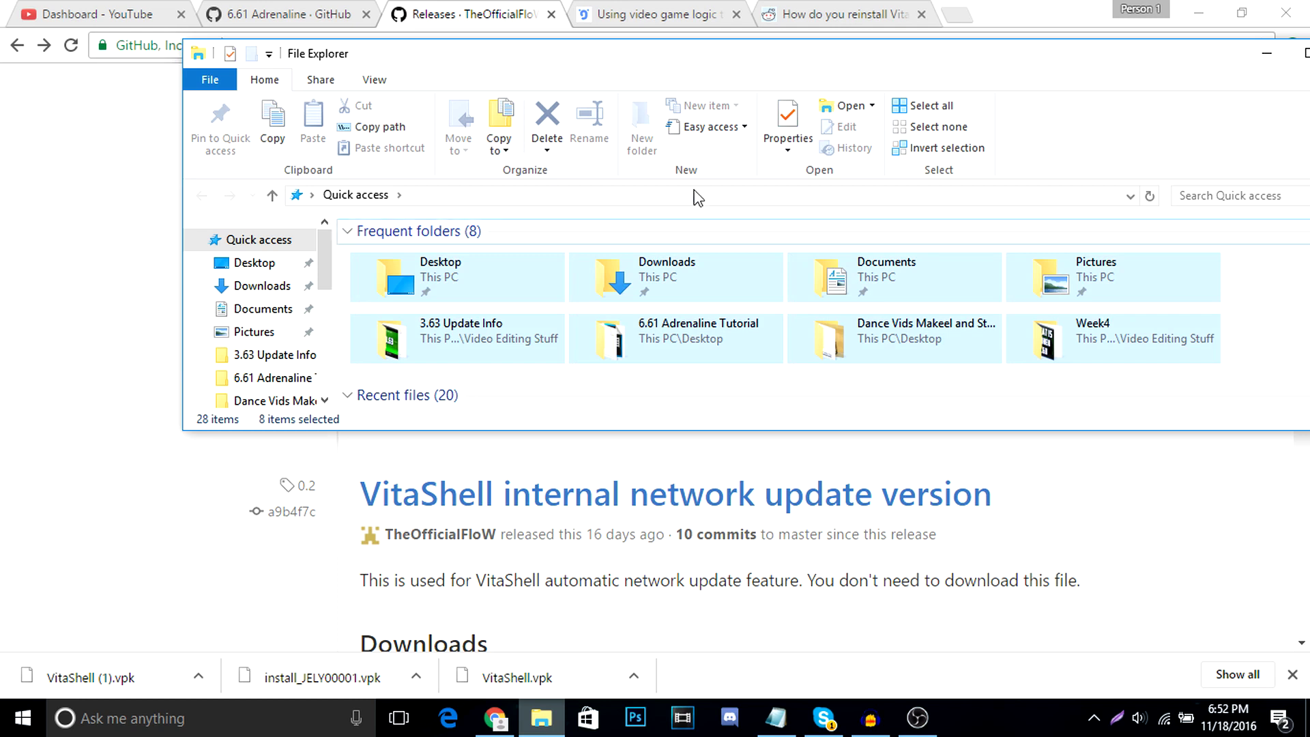
click(696, 197)
text(ftp:)
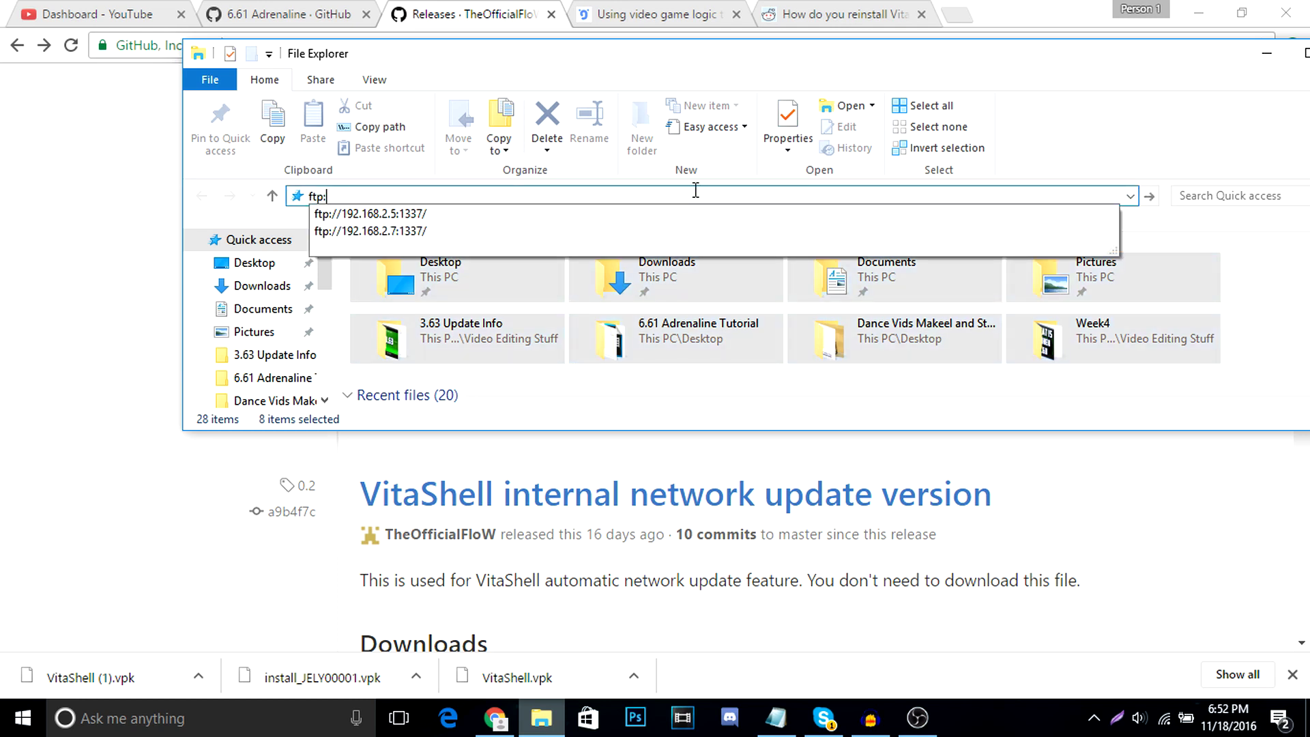
key(Down)
key(Return)
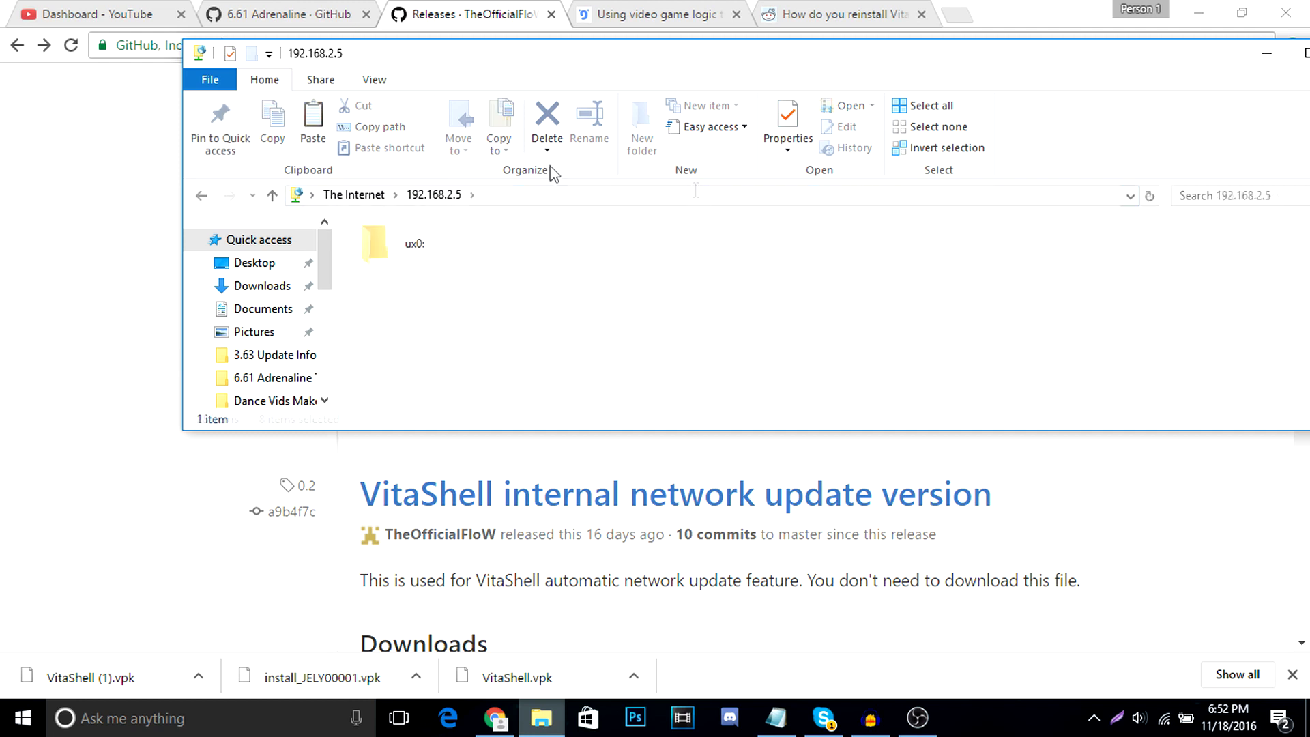
- Copy the downloaded VitaShell.vpk into the data folder of ux0: over FTP
double_click(398, 240)
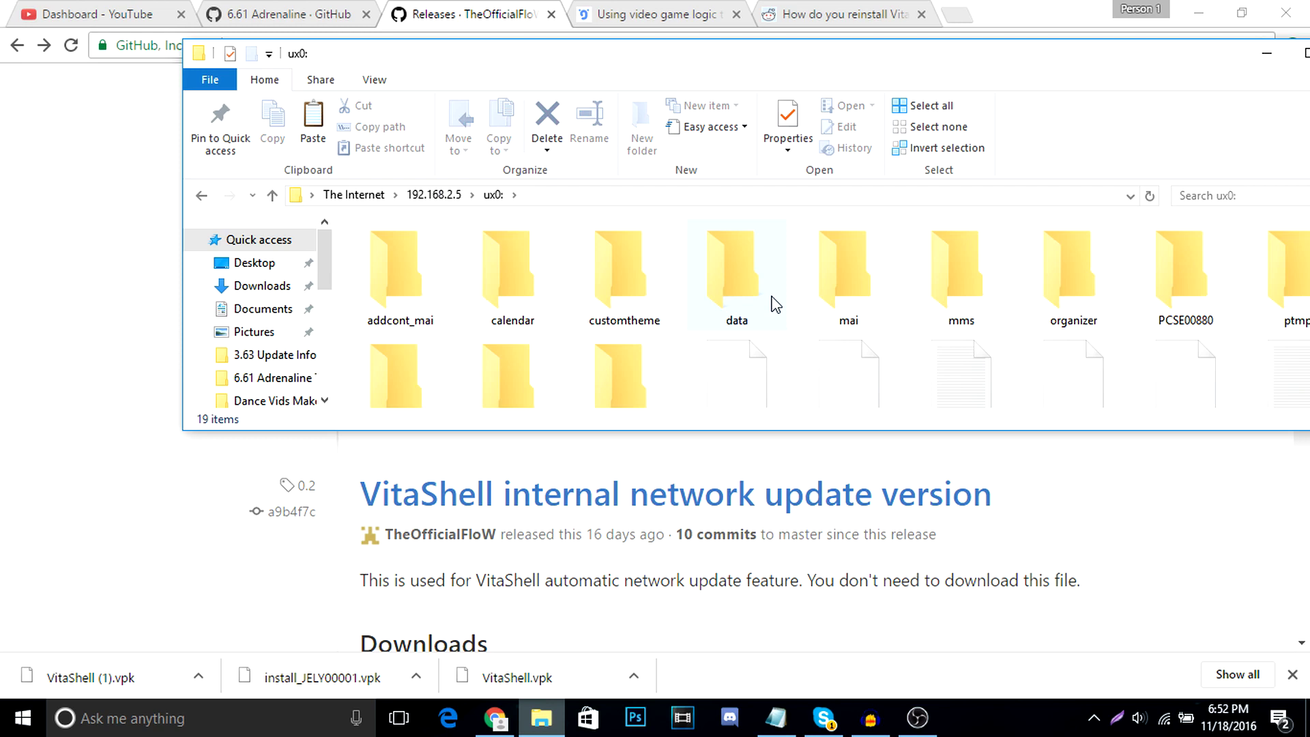
double_click(741, 278)
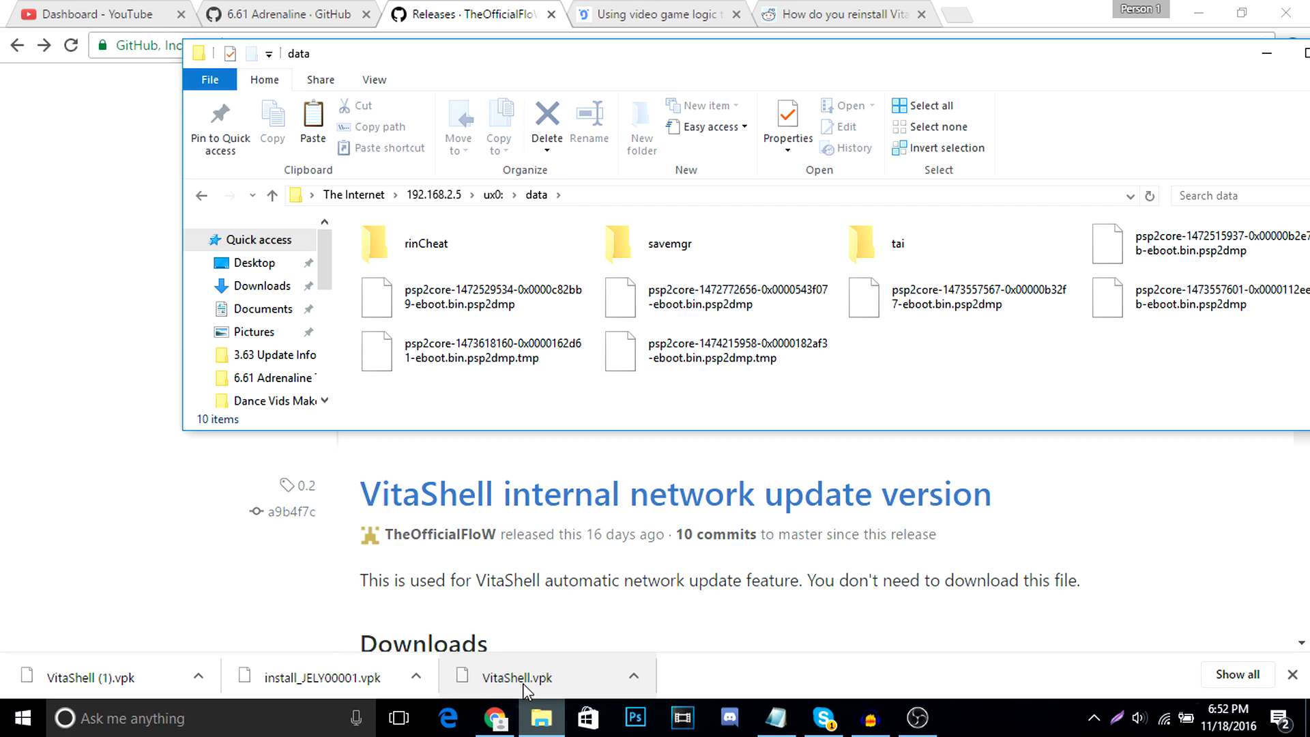
drag(523, 682, 918, 393)
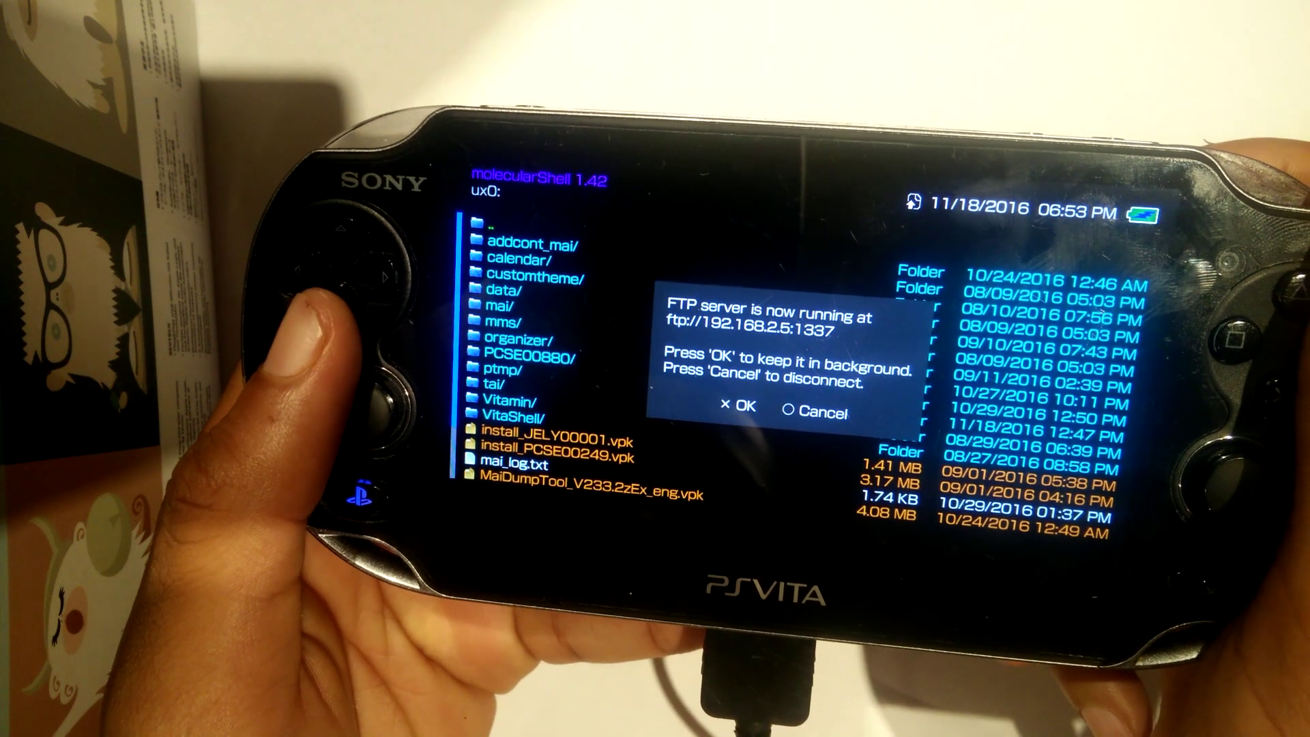
- Switch to molecularShell on the PS Vita, dismiss the FTP server dialog and open the ux0:data/ folder
key(Down)
key(Down)
key(Down)
key(Down)
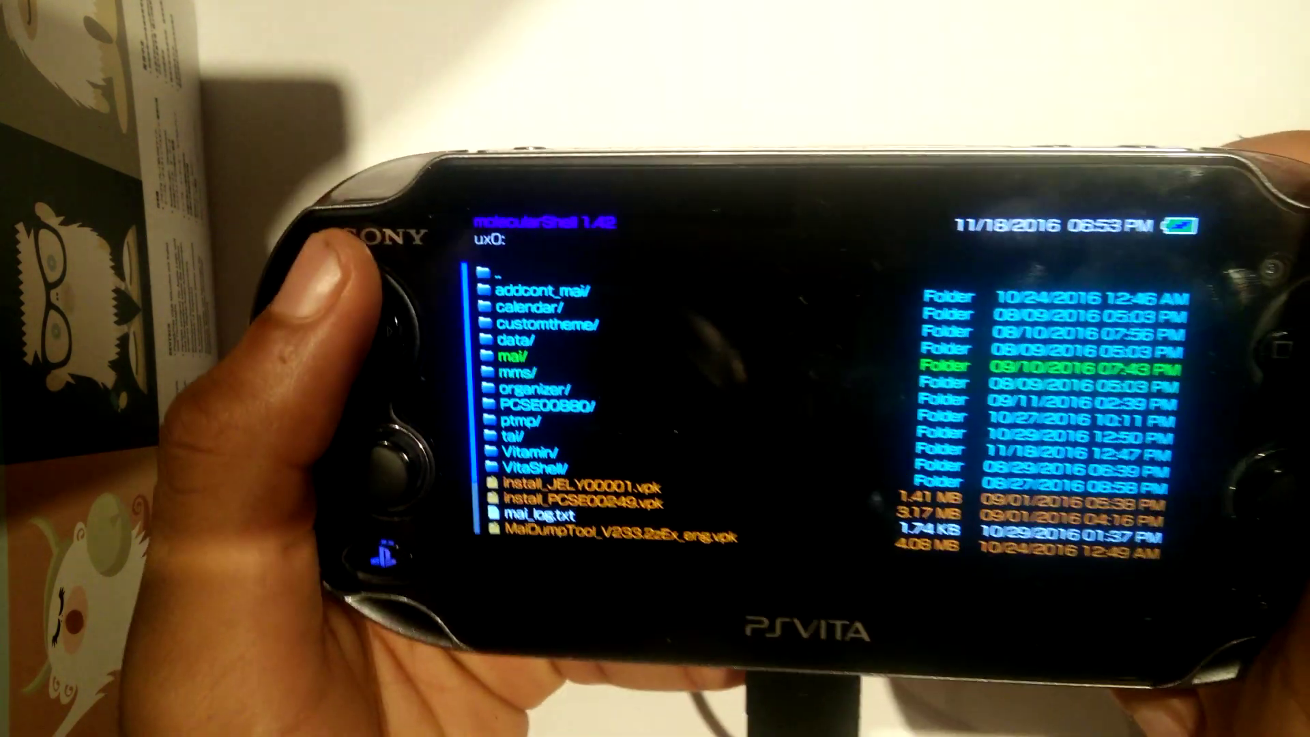
key(Return)
- Install VitaShell.vpk from ux0:data/ and accept the request for extended permissions
key(Down)
key(Down)
key(Down)
key(Down)
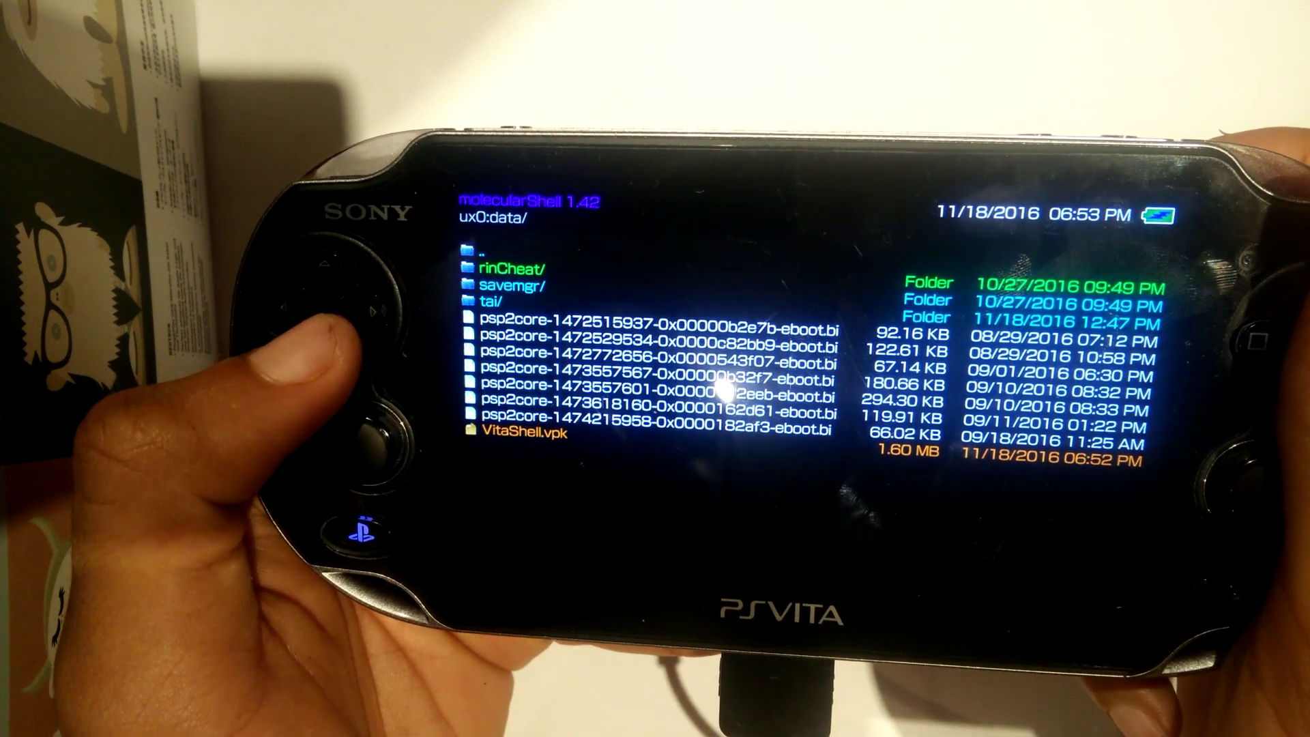
key(Down)
key(Down)
key(Down)
key(Down)
key(Down)
key(Down)
key(Down)
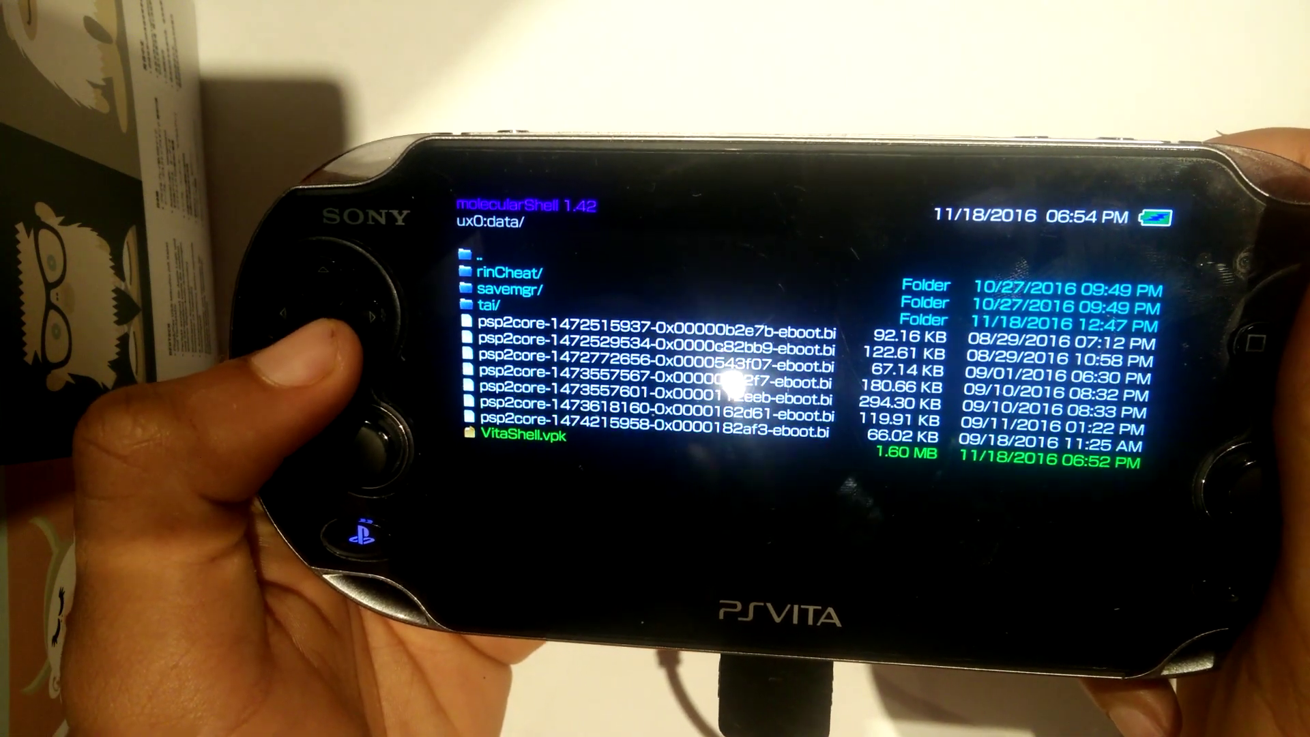
key(Return)
key(Return)
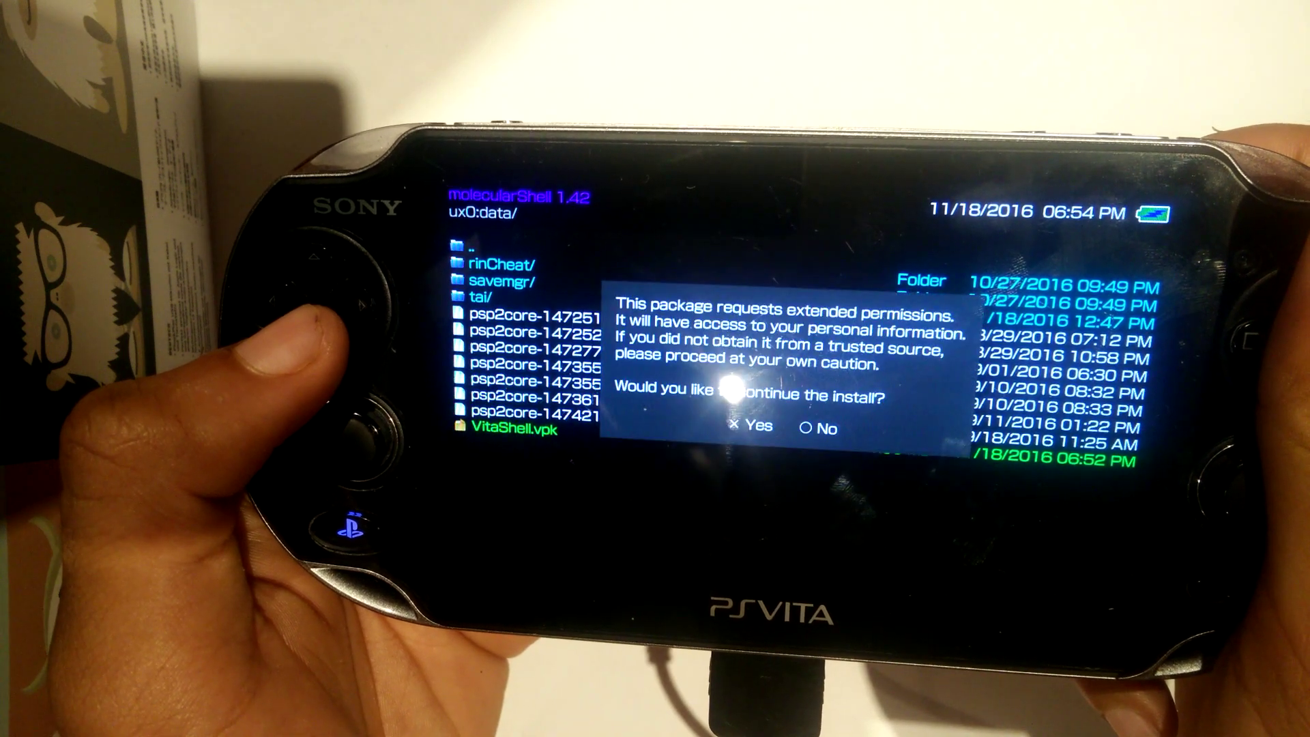
key(Return)
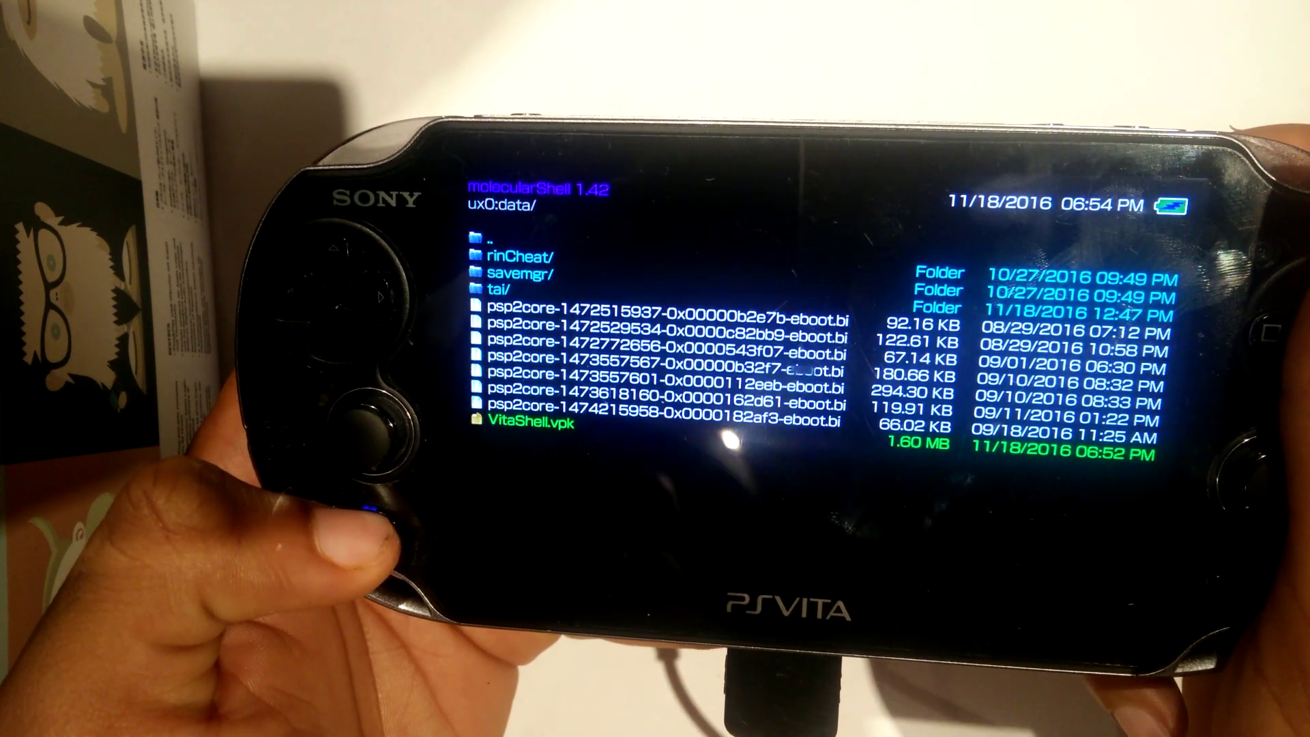
- Leave molecularShell and go to the home screen page that holds the VitaShell bubble
key(super)
key(super)
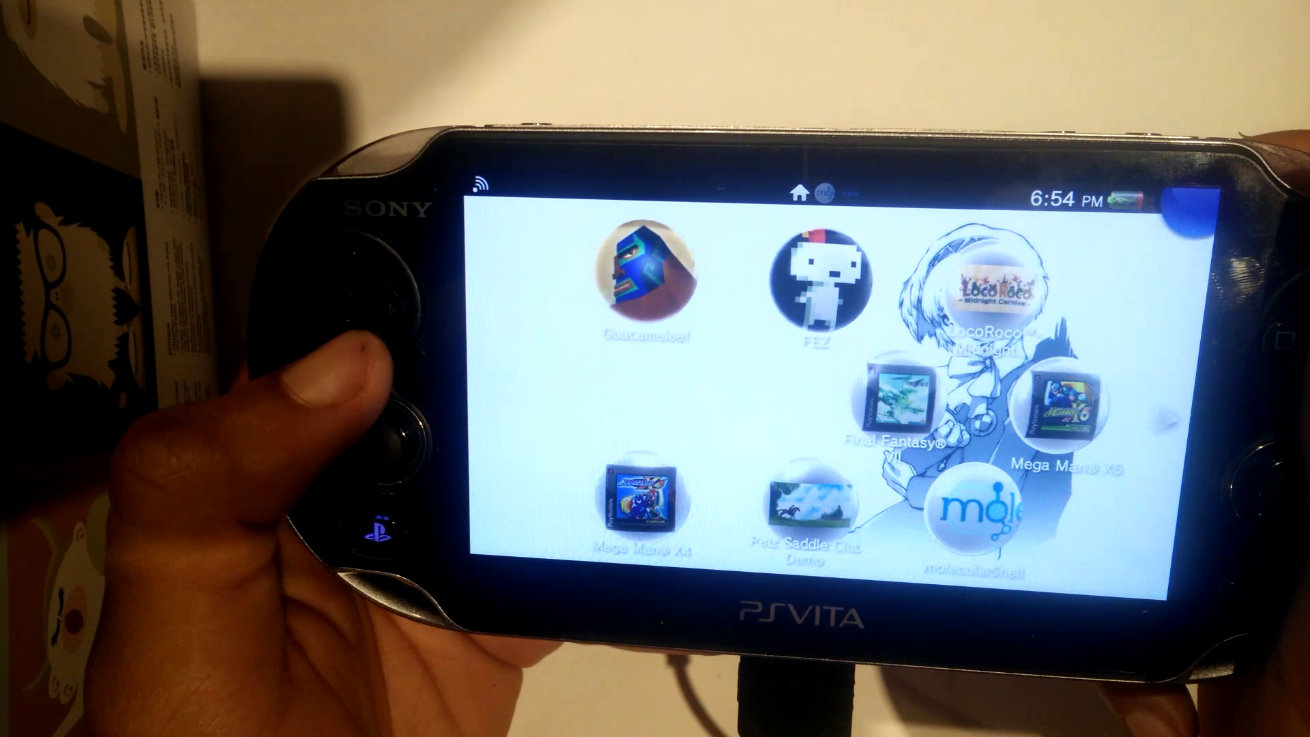
key(Down)
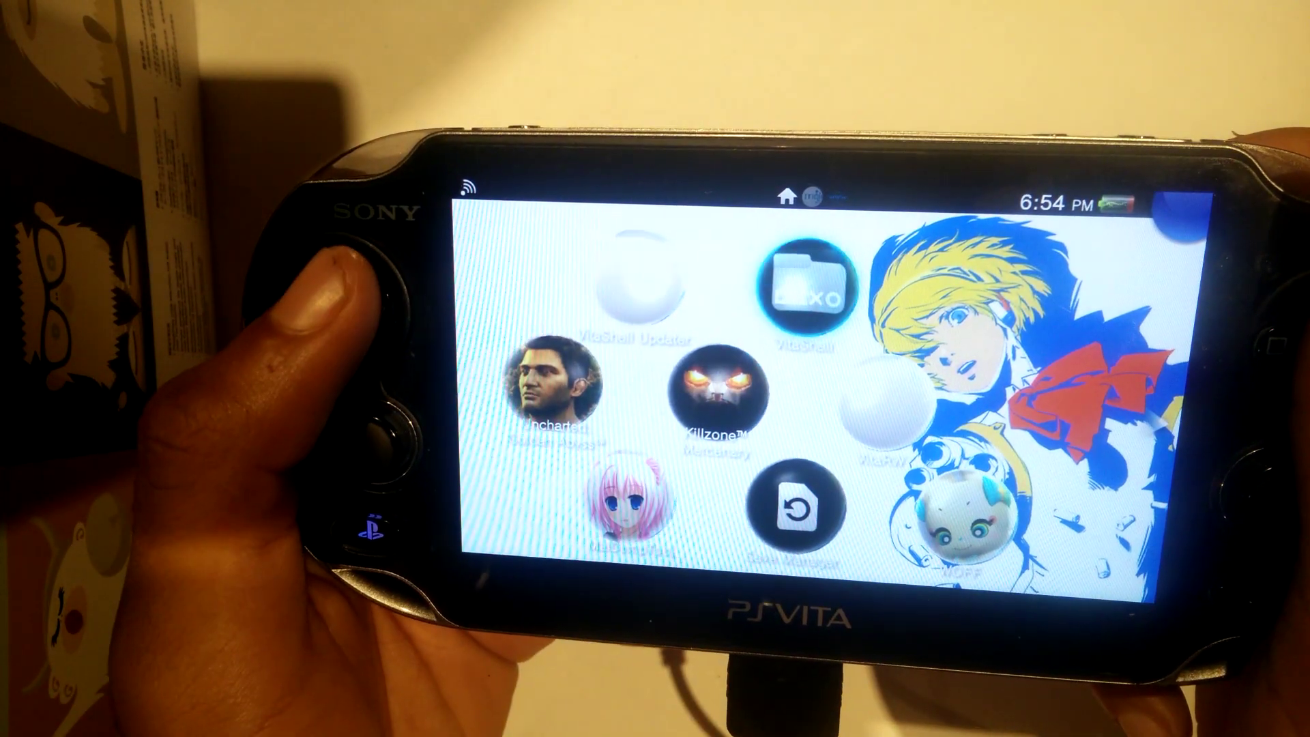
- Launch VitaShell on the PS Vita and start its FTP server
key(Return)
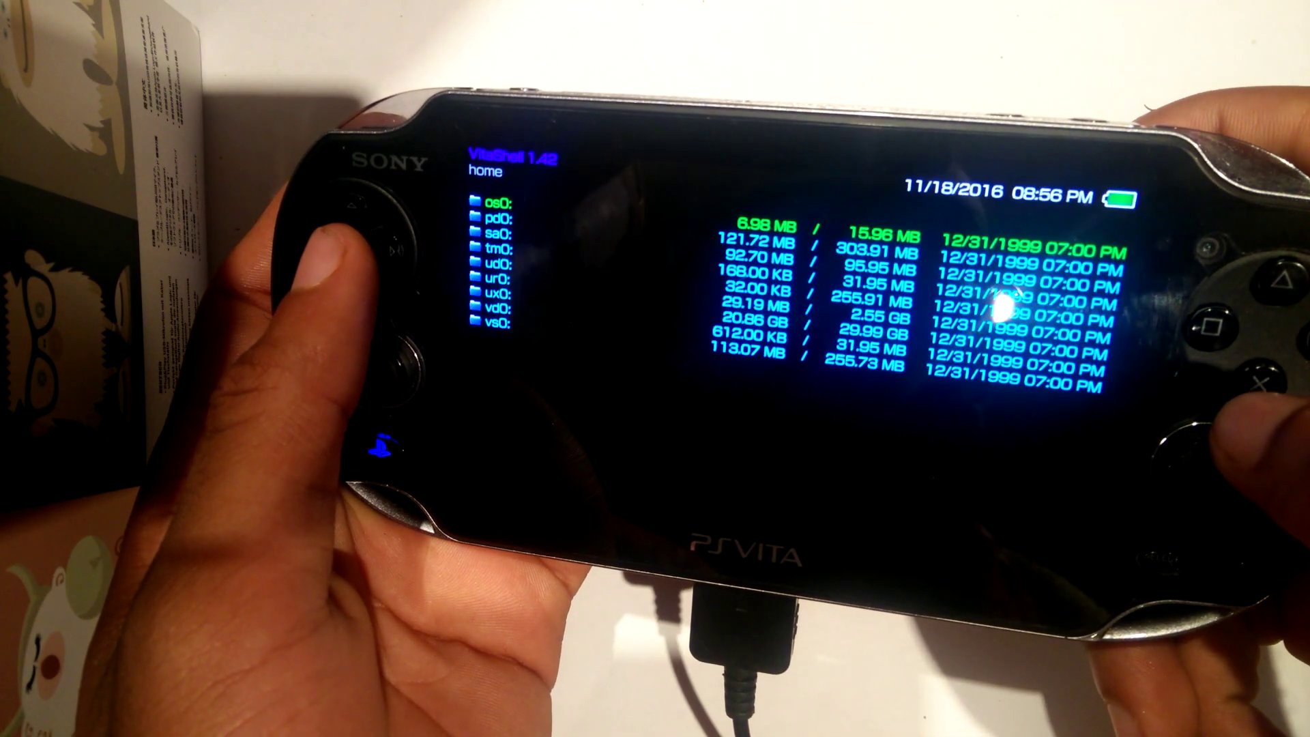
key(Select)
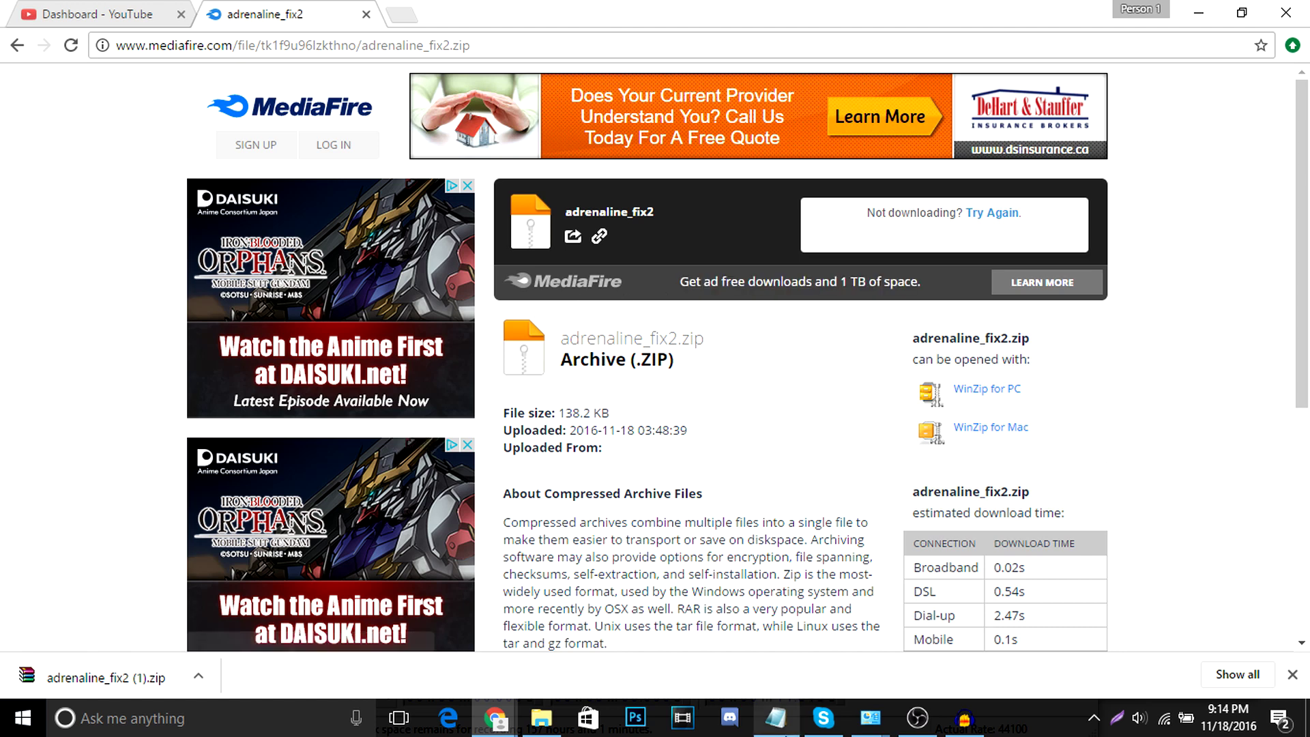
- Check the Adrenaline 6.61 link in the notes, then open the downloaded adrenaline_fix2 (1).zip in WinRAR and dismiss its notification
click(776, 718)
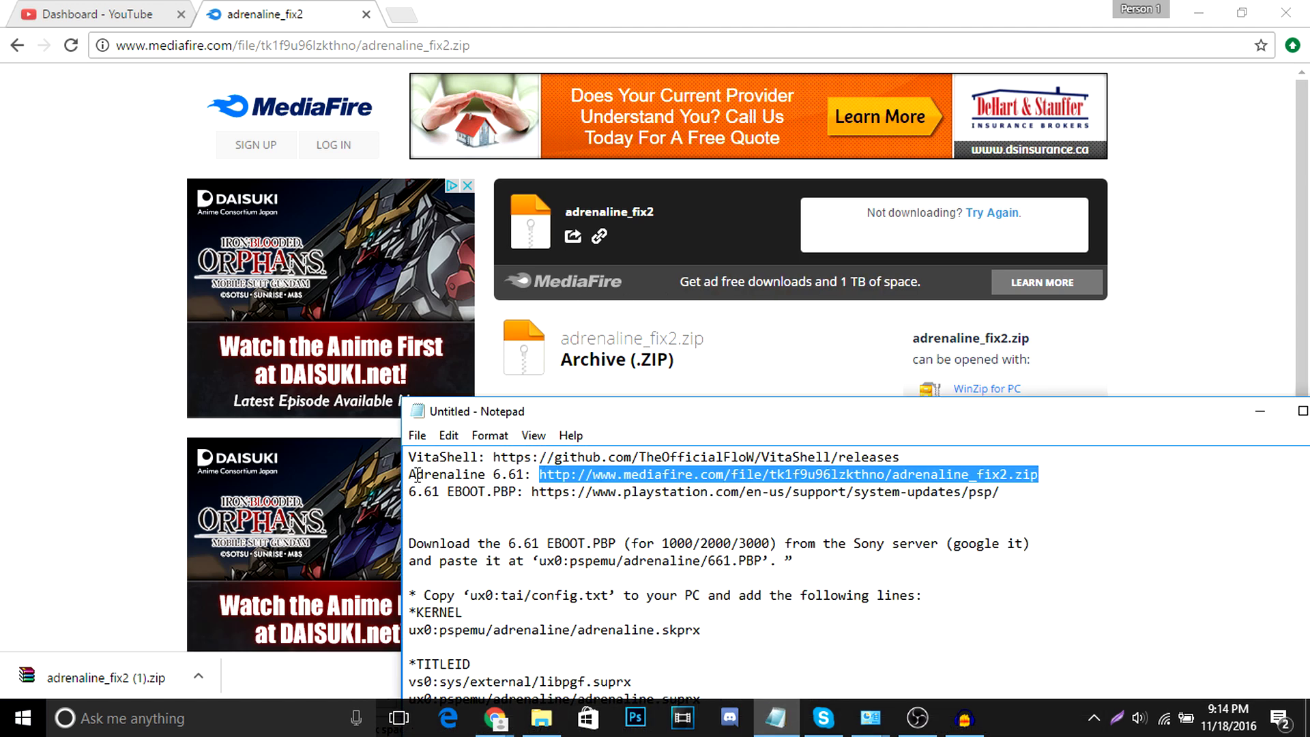
click(718, 339)
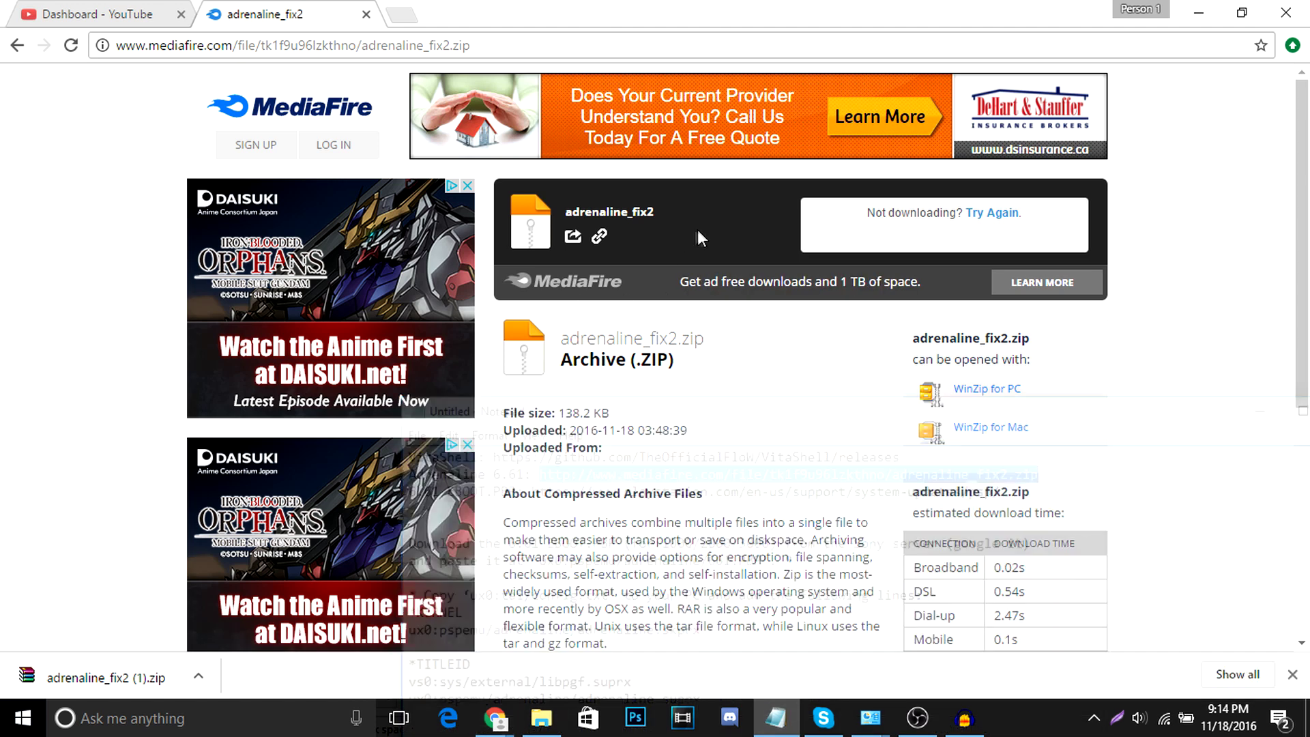
click(157, 675)
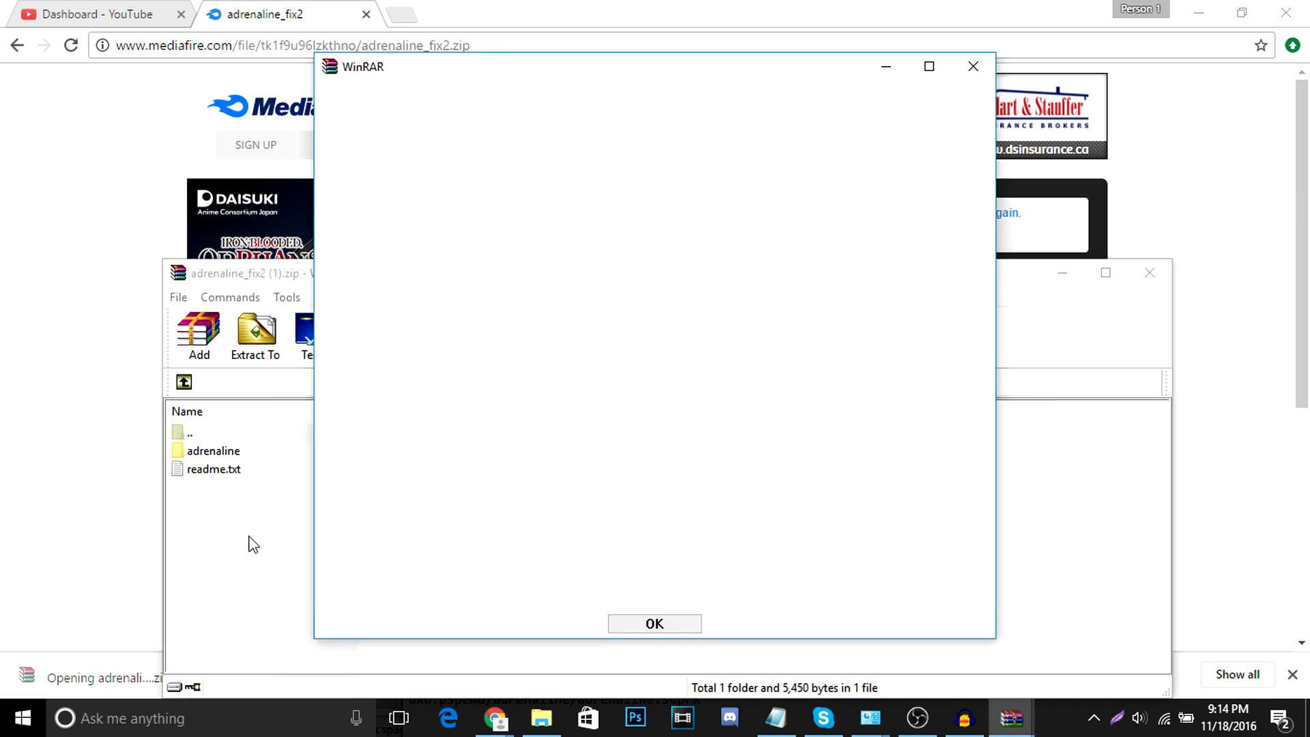
click(273, 576)
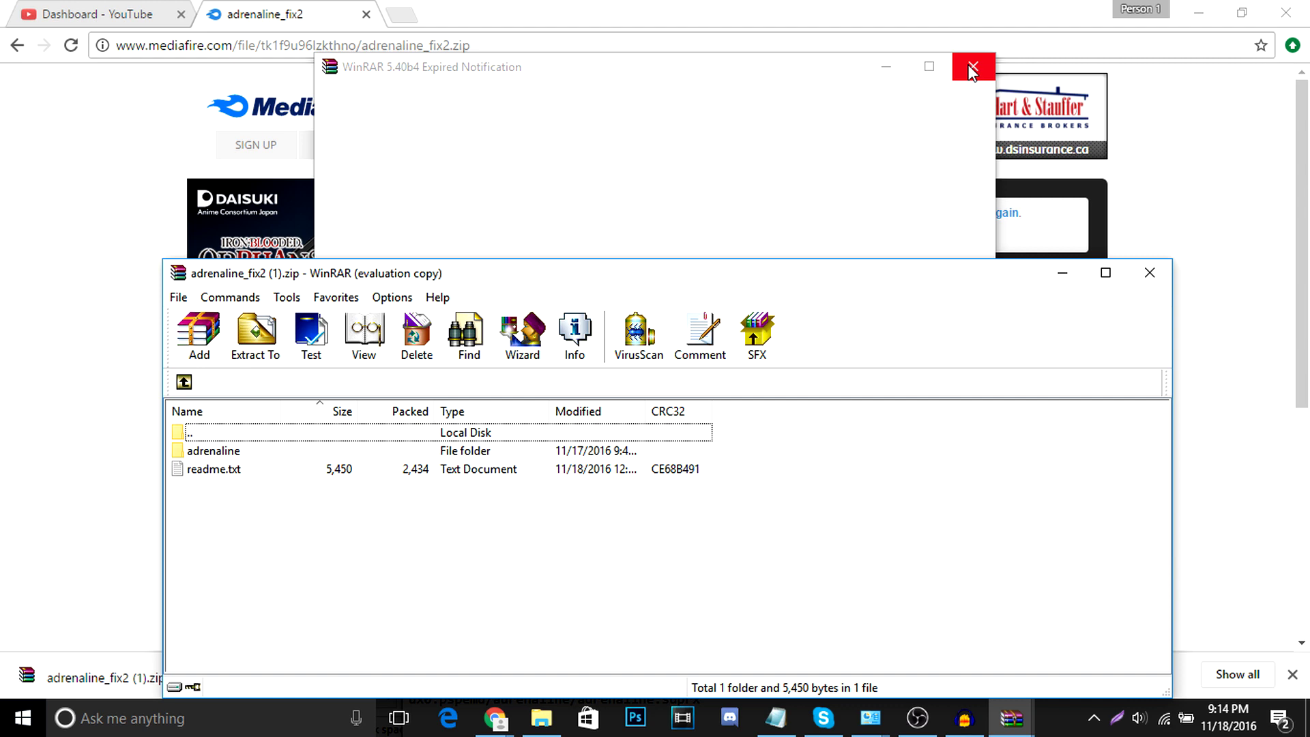
- Open a new File Explorer window and connect to the PS Vita at ftp://192.168.2.5:1337/
right_click(537, 720)
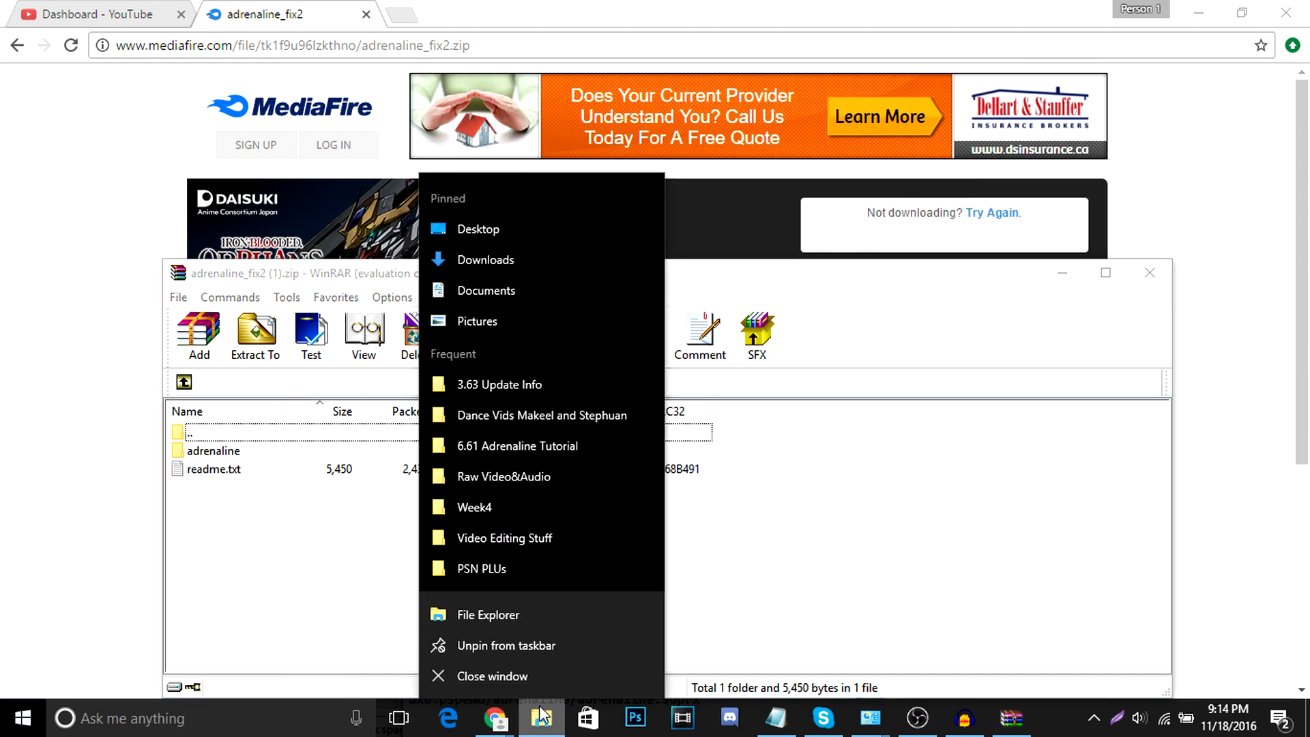
click(510, 621)
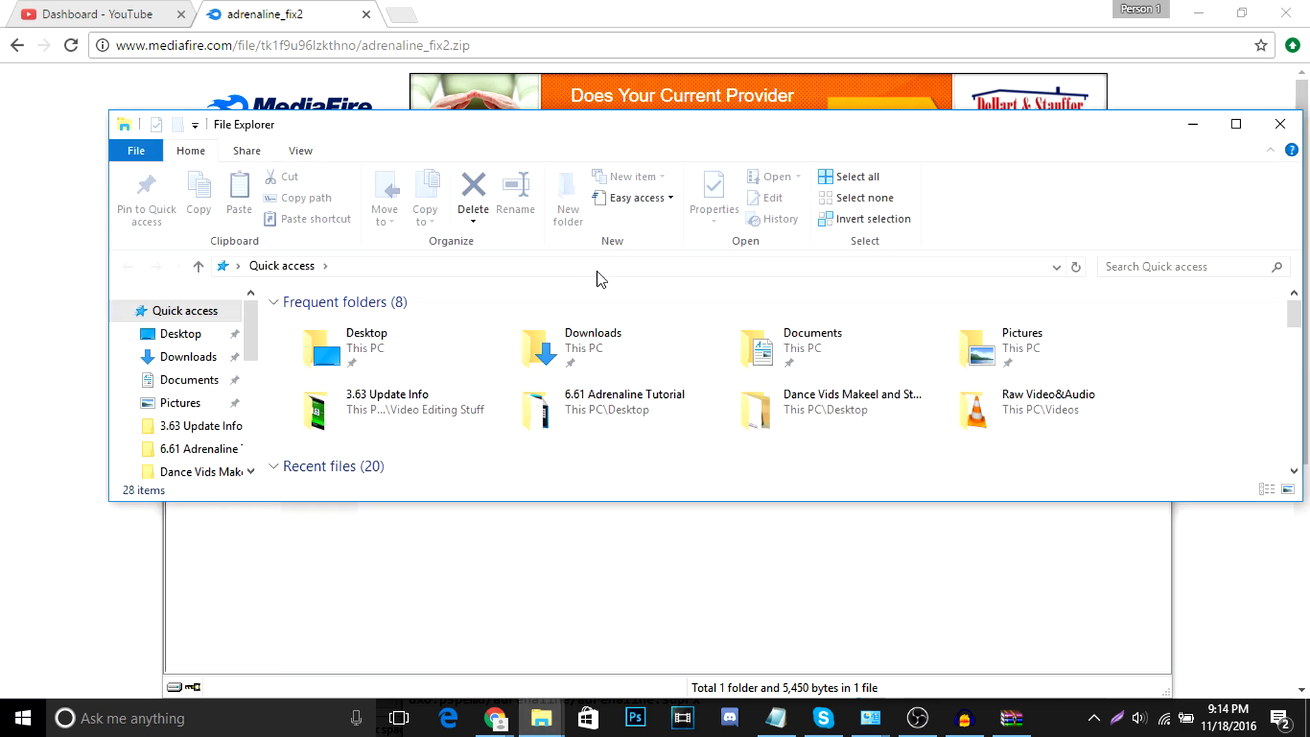
click(597, 272)
text(ftp)
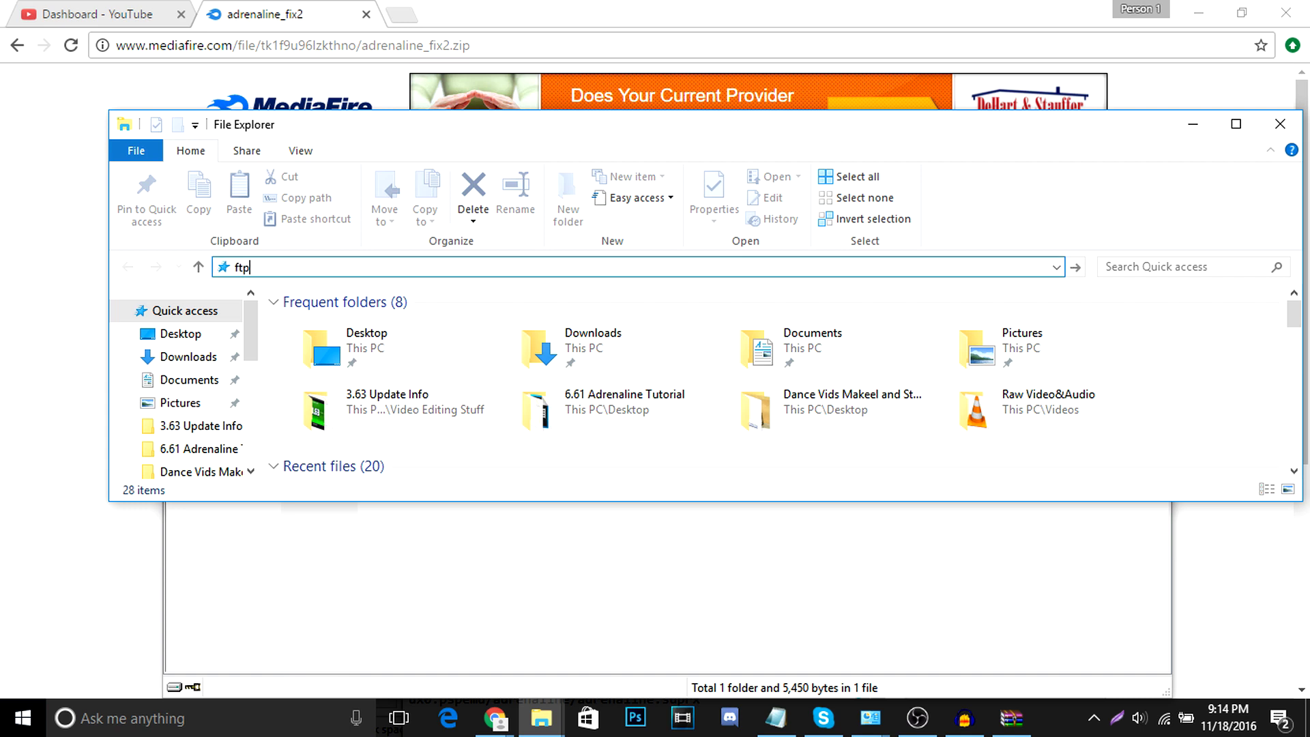
text(://)
key(Down)
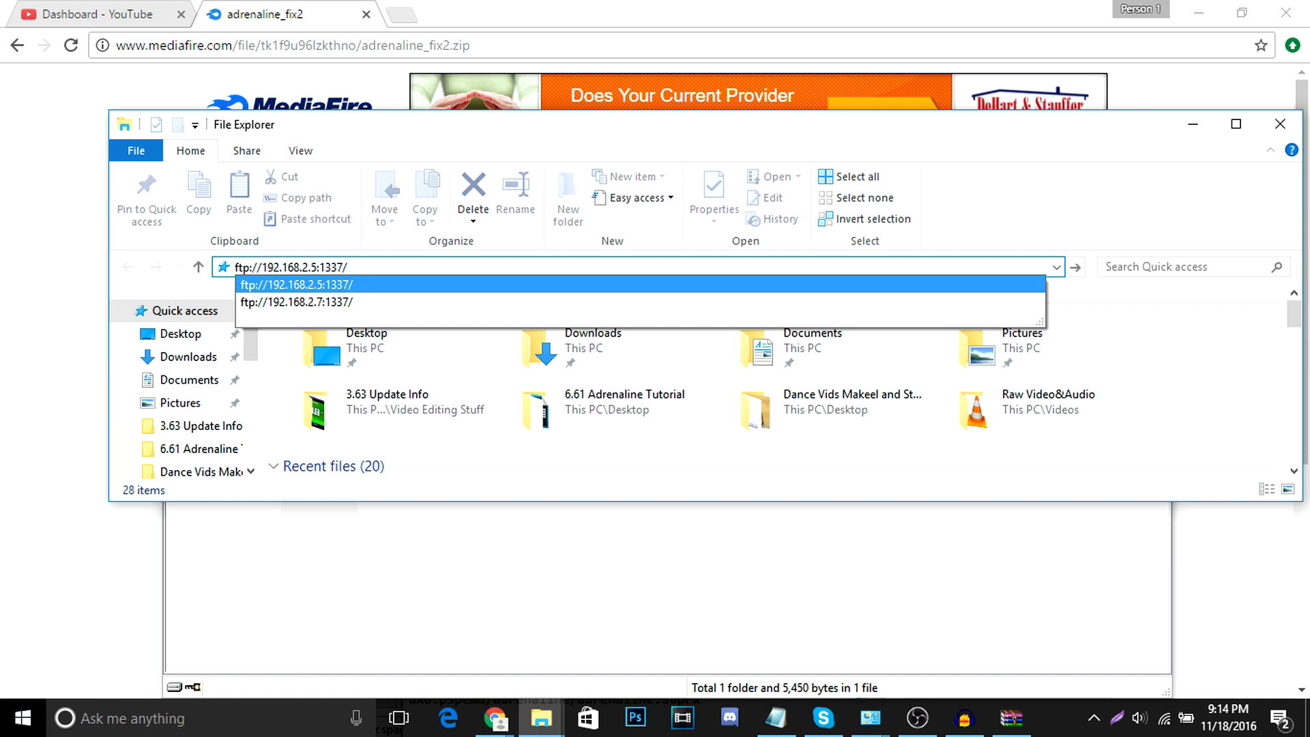
key(Return)
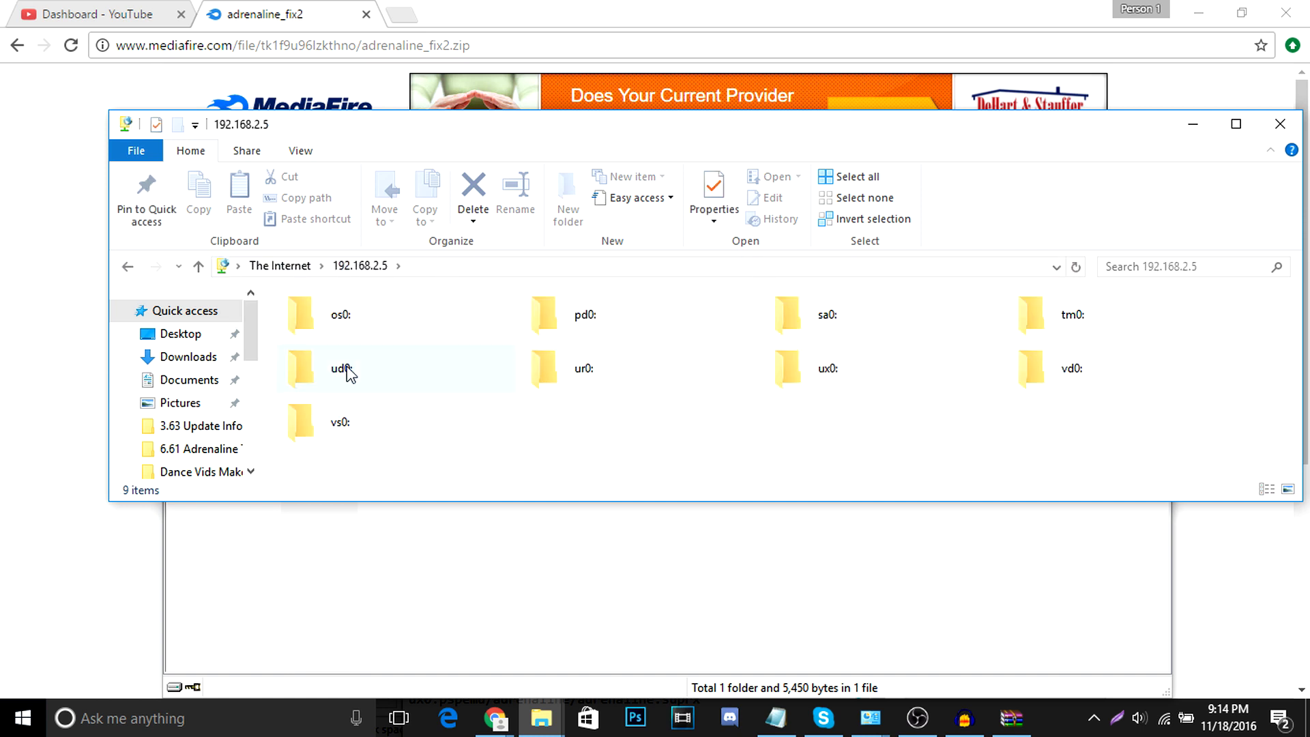
- Copy the adrenaline folder from the open archive into the pspemu folder of ux0: over FTP
double_click(834, 380)
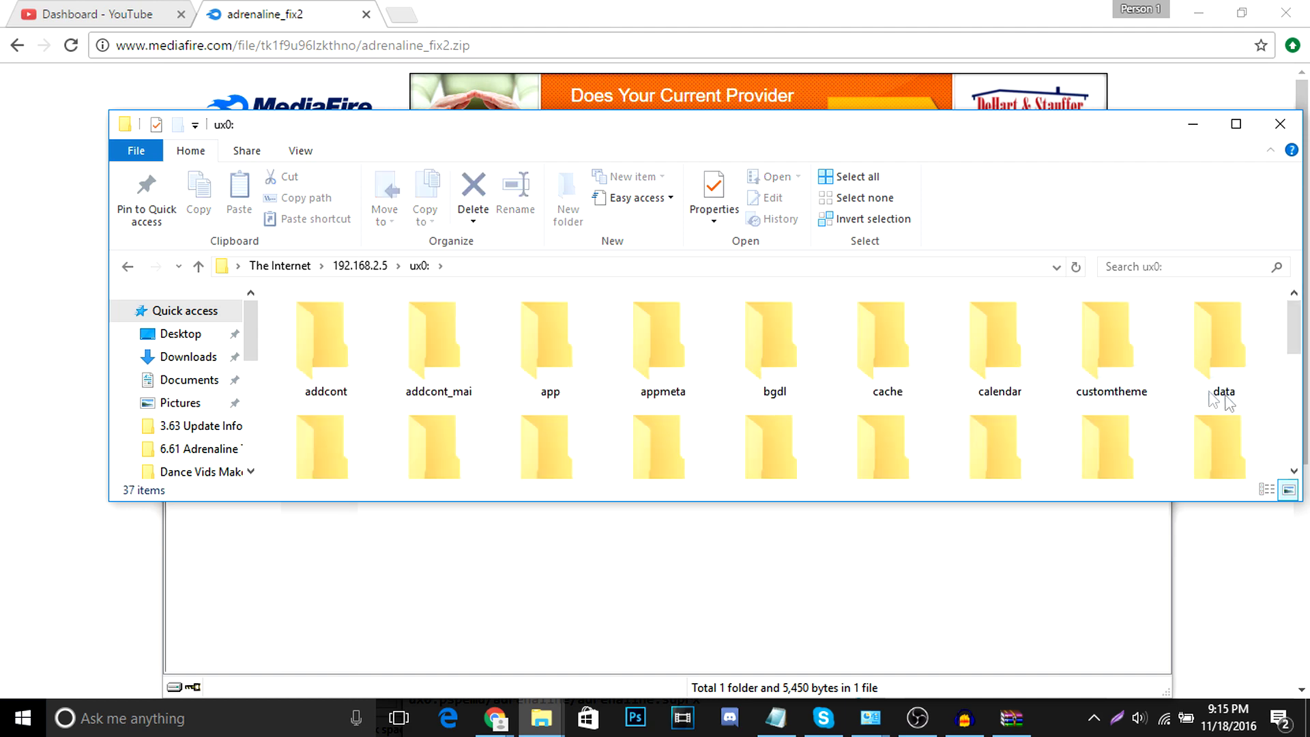
drag(1298, 347, 1299, 413)
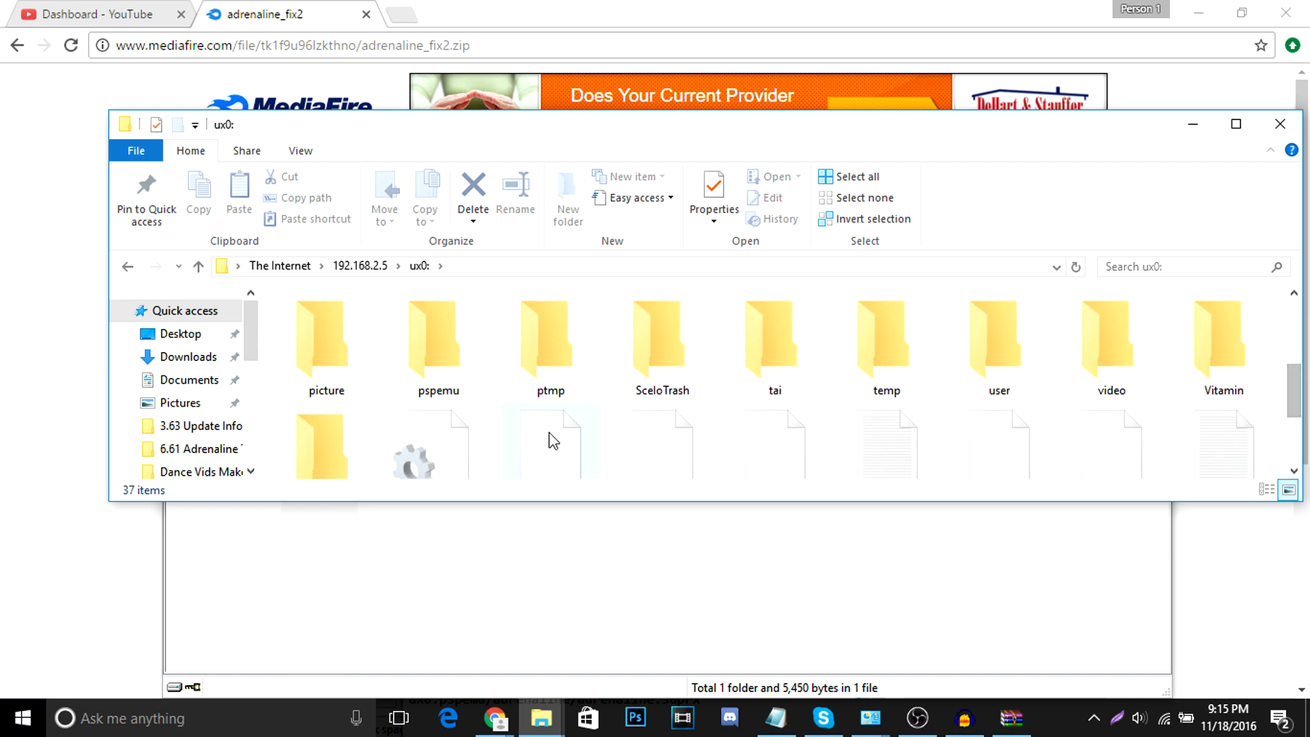
double_click(457, 362)
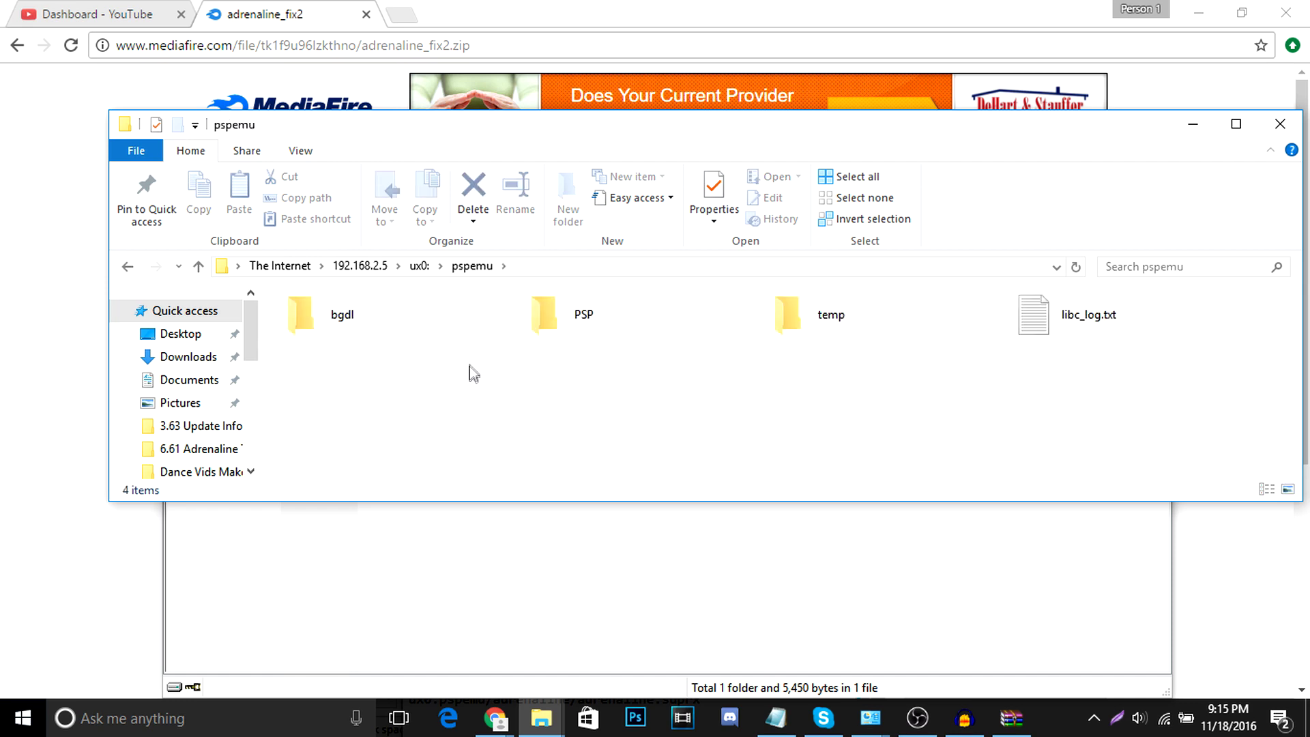
click(424, 533)
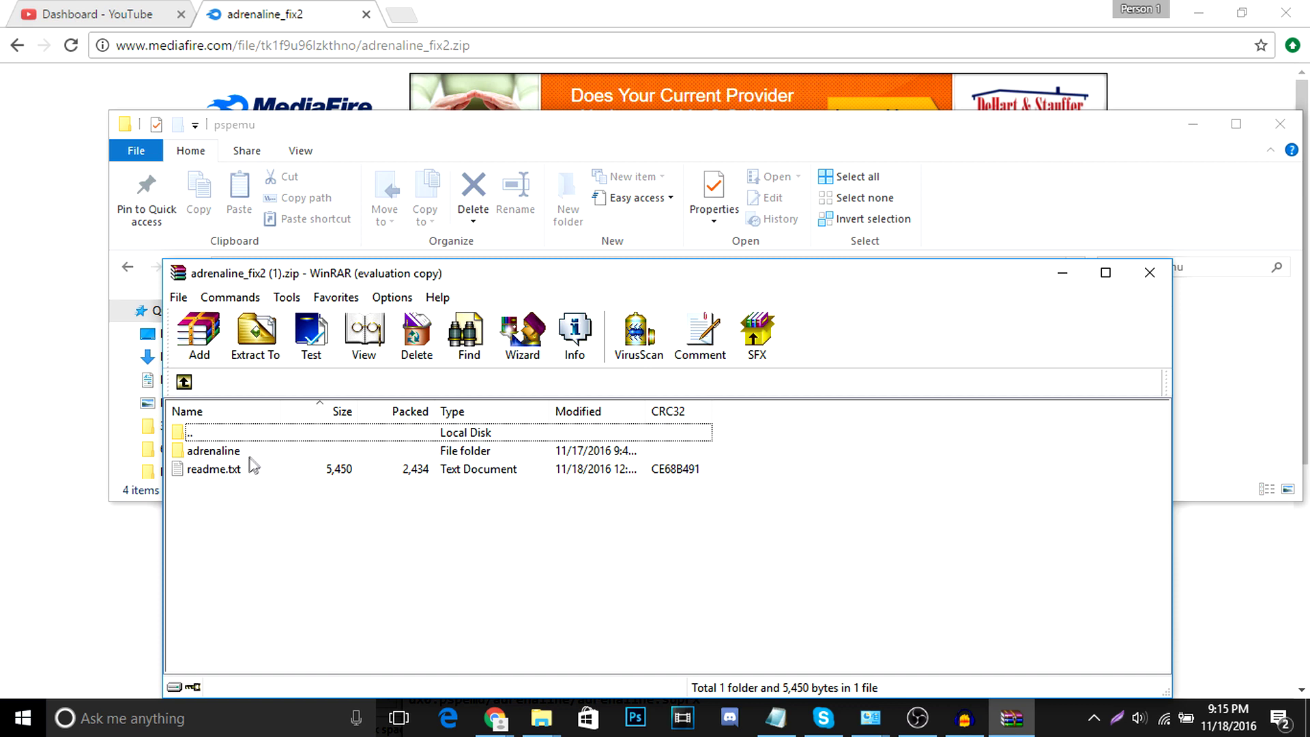
drag(236, 452, 659, 137)
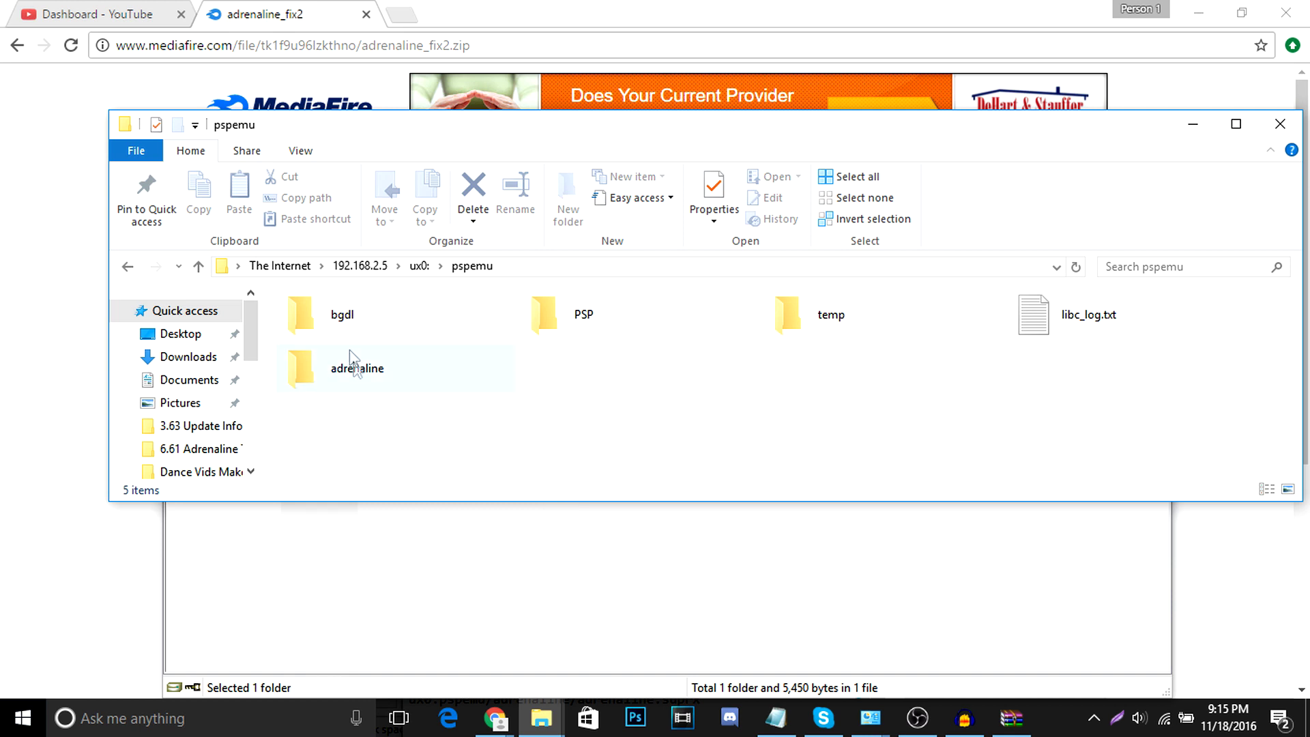
click(369, 389)
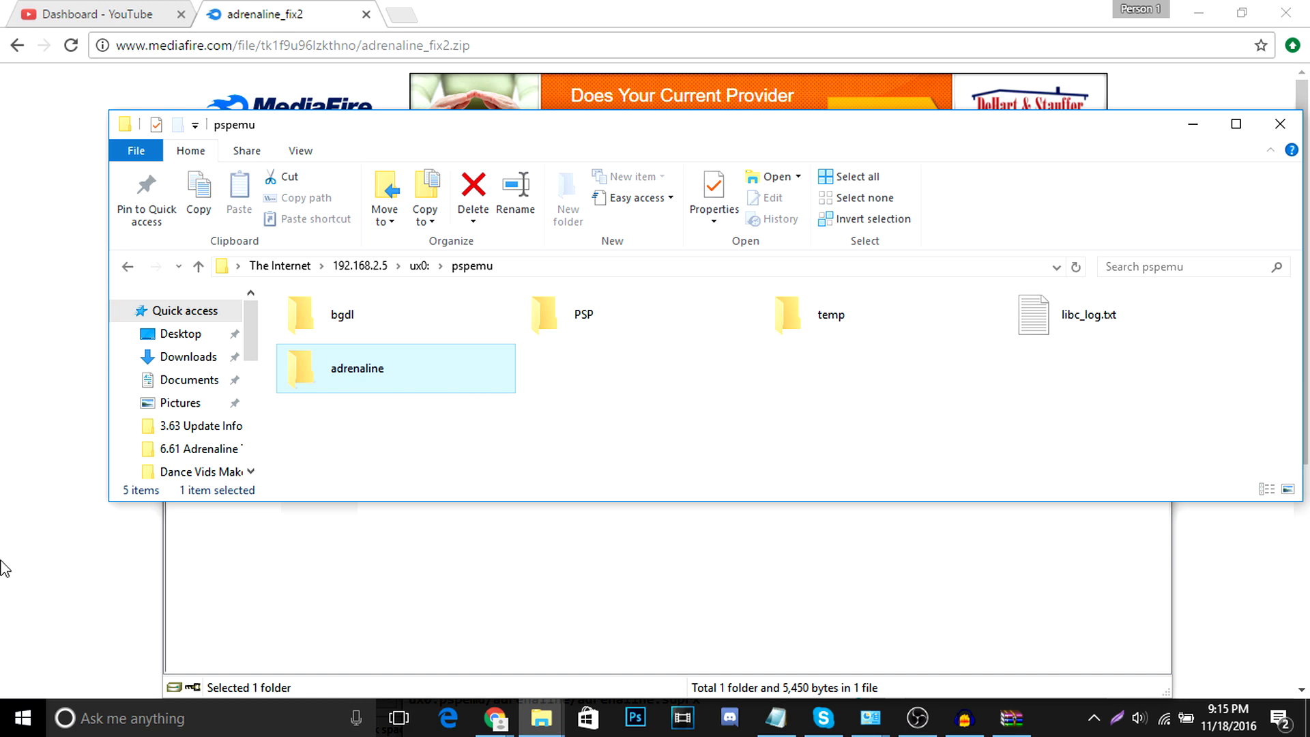
- Switch to Chrome and search the web for "6.61 eboot pbp" in a new tab
click(54, 520)
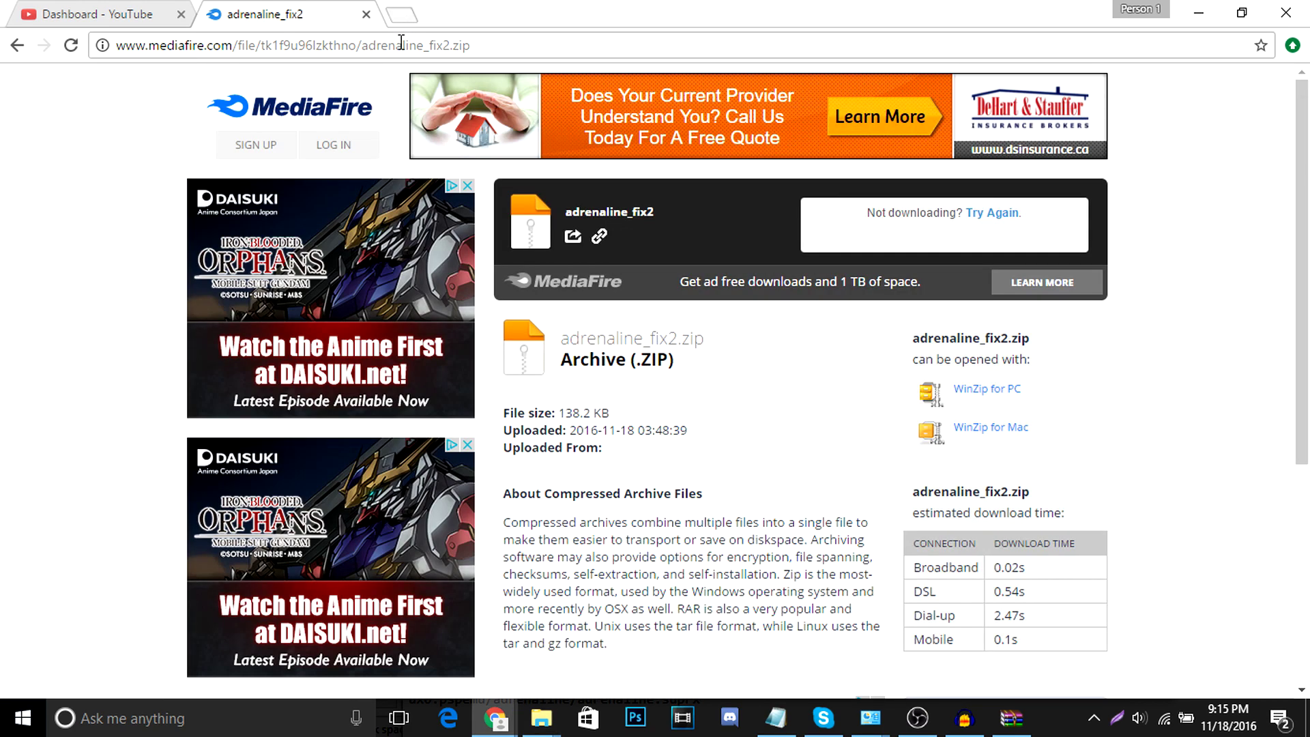
key(ctrl+t)
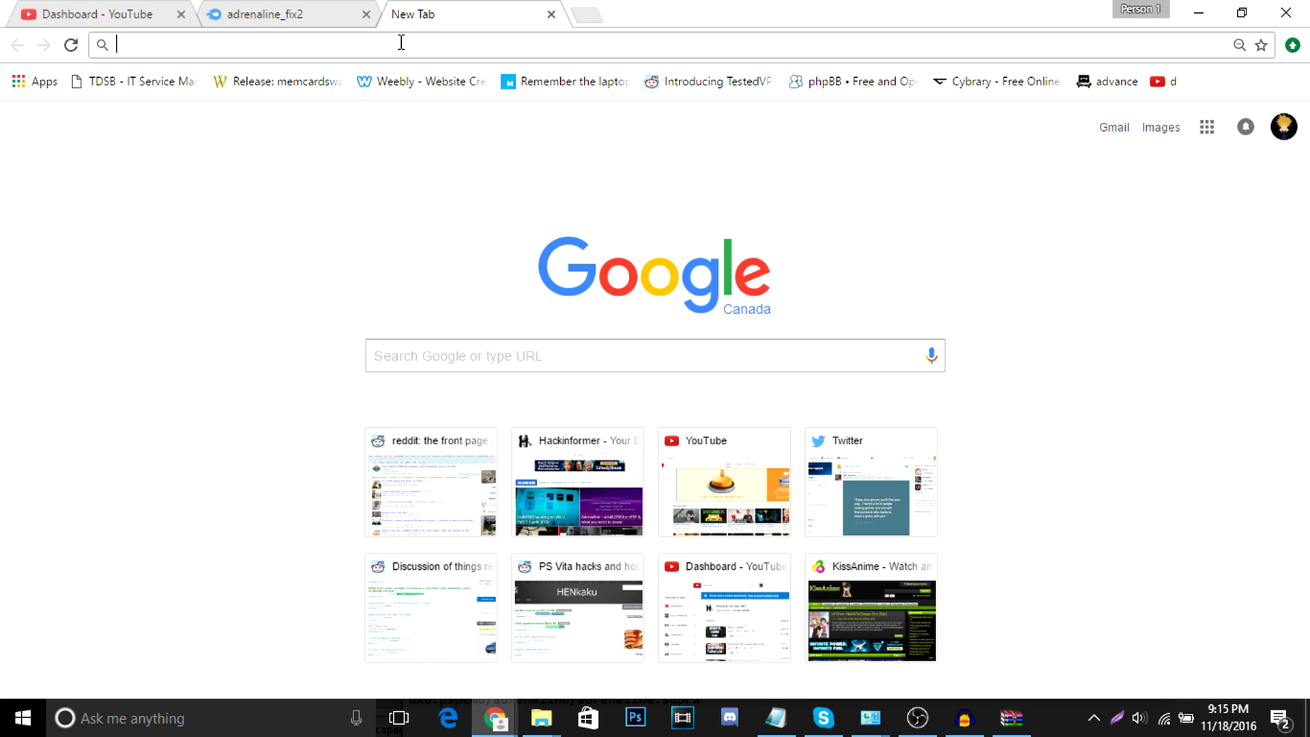
text(6.61 ebo)
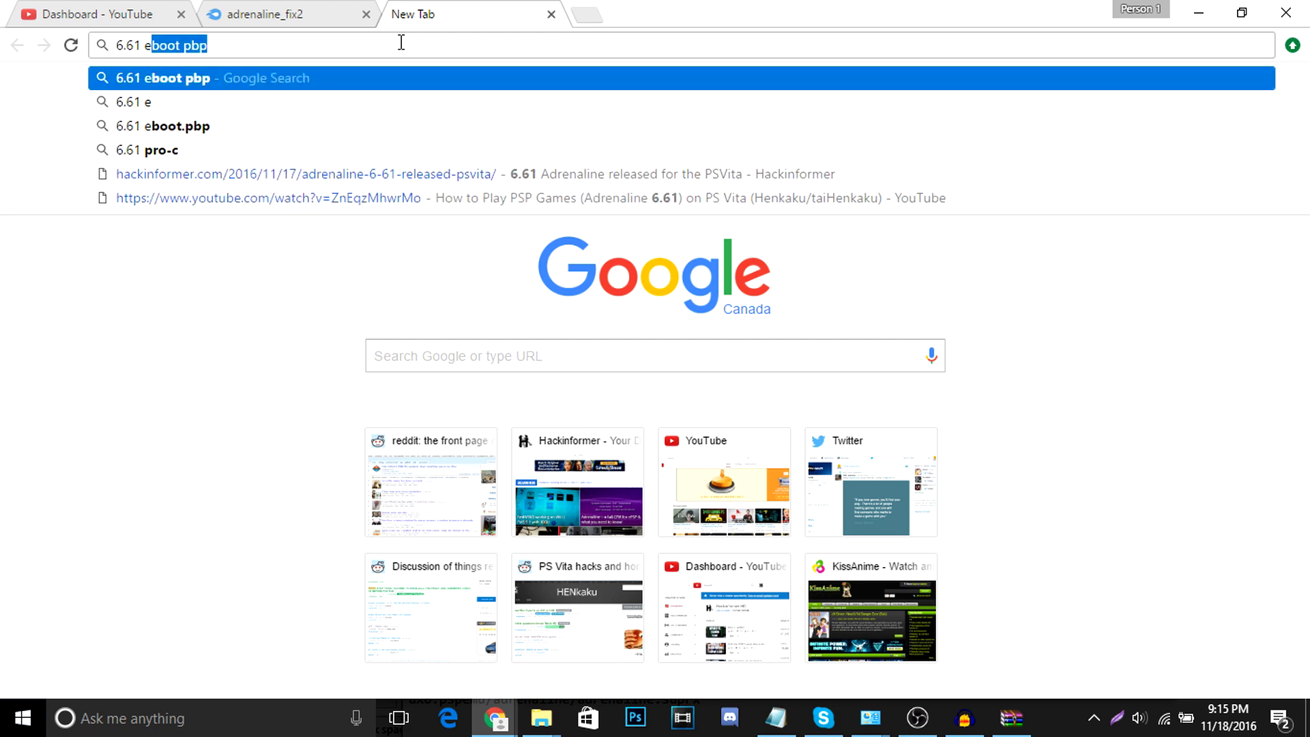
text(ot pb)
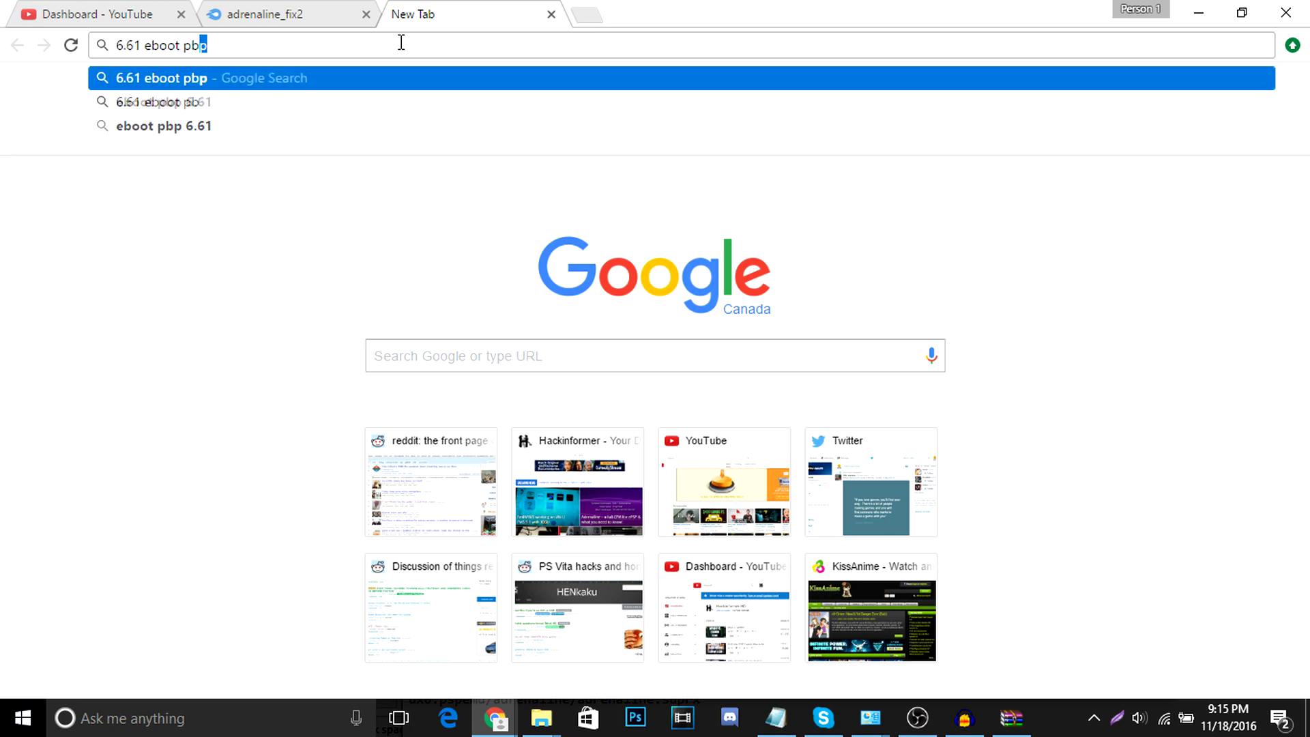
key(Return)
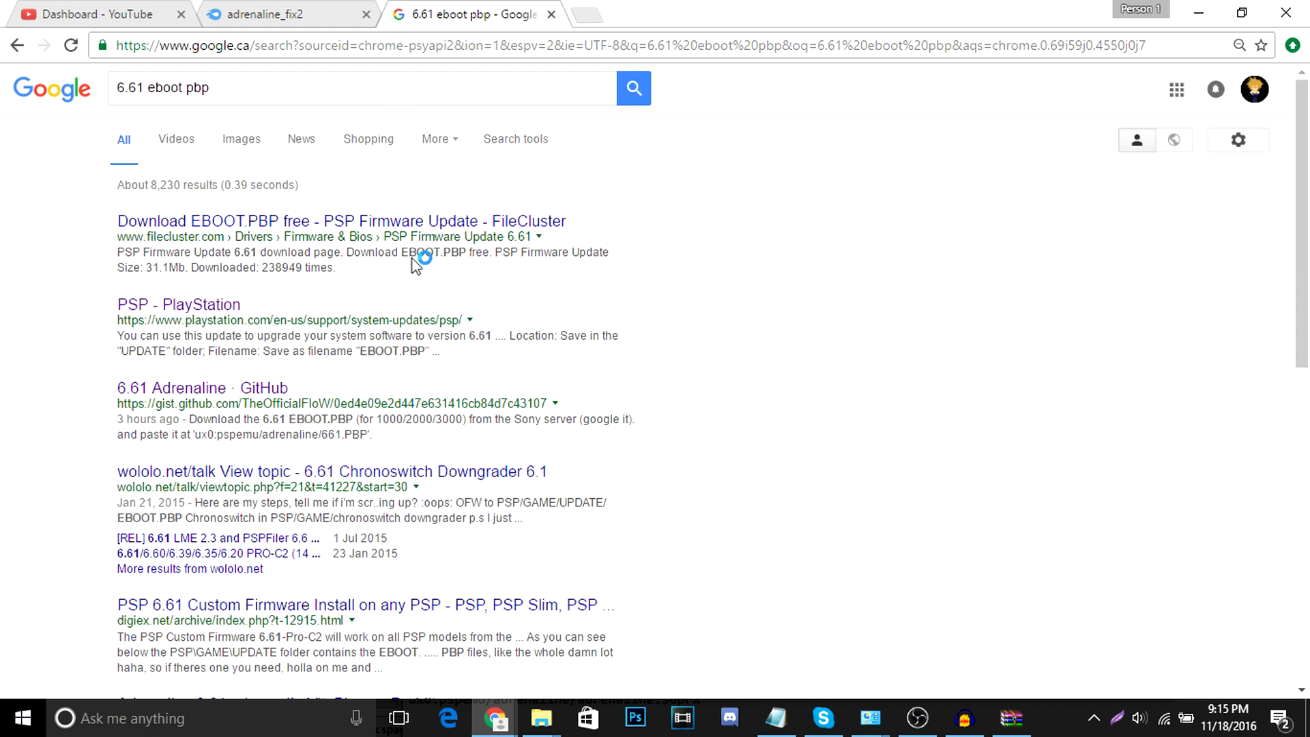
- Open the official PlayStation PSP system update page from the results and download the 6.61 EBOOT.PBP
click(193, 305)
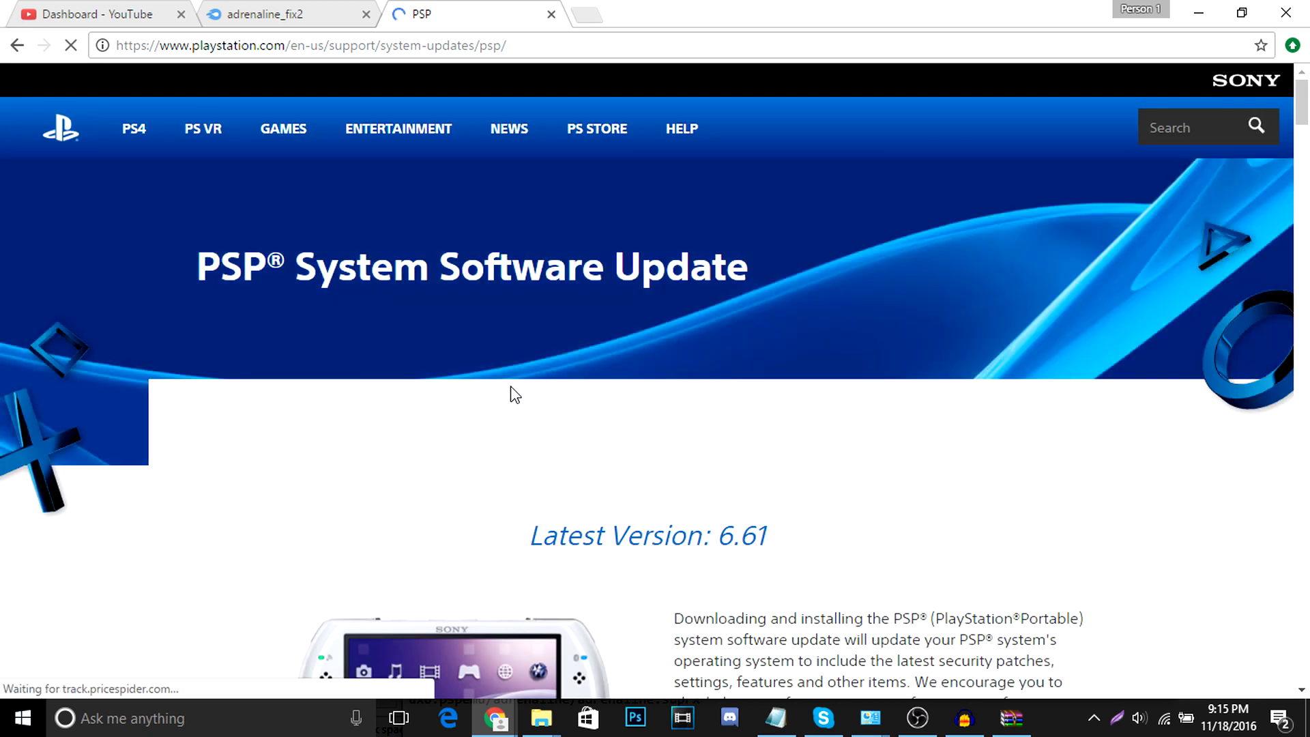
scroll(515, 394, down, 5)
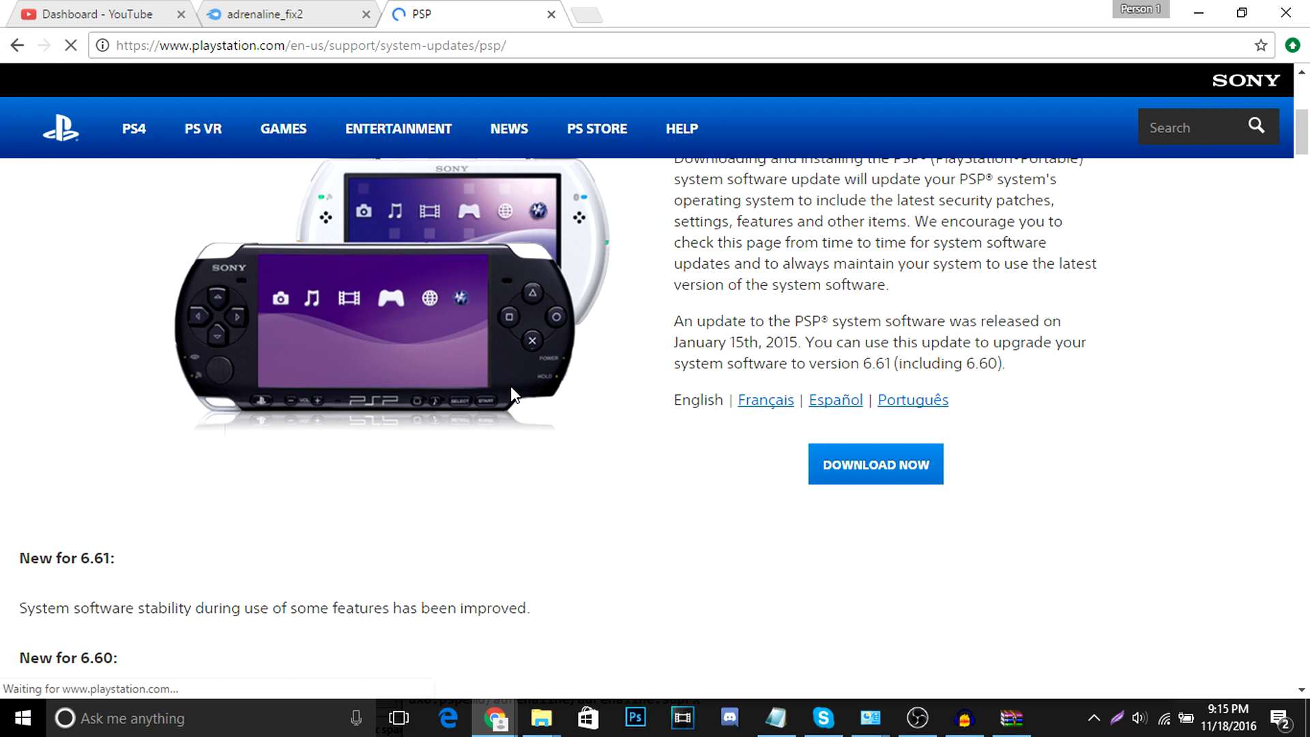
scroll(844, 325, down, 3)
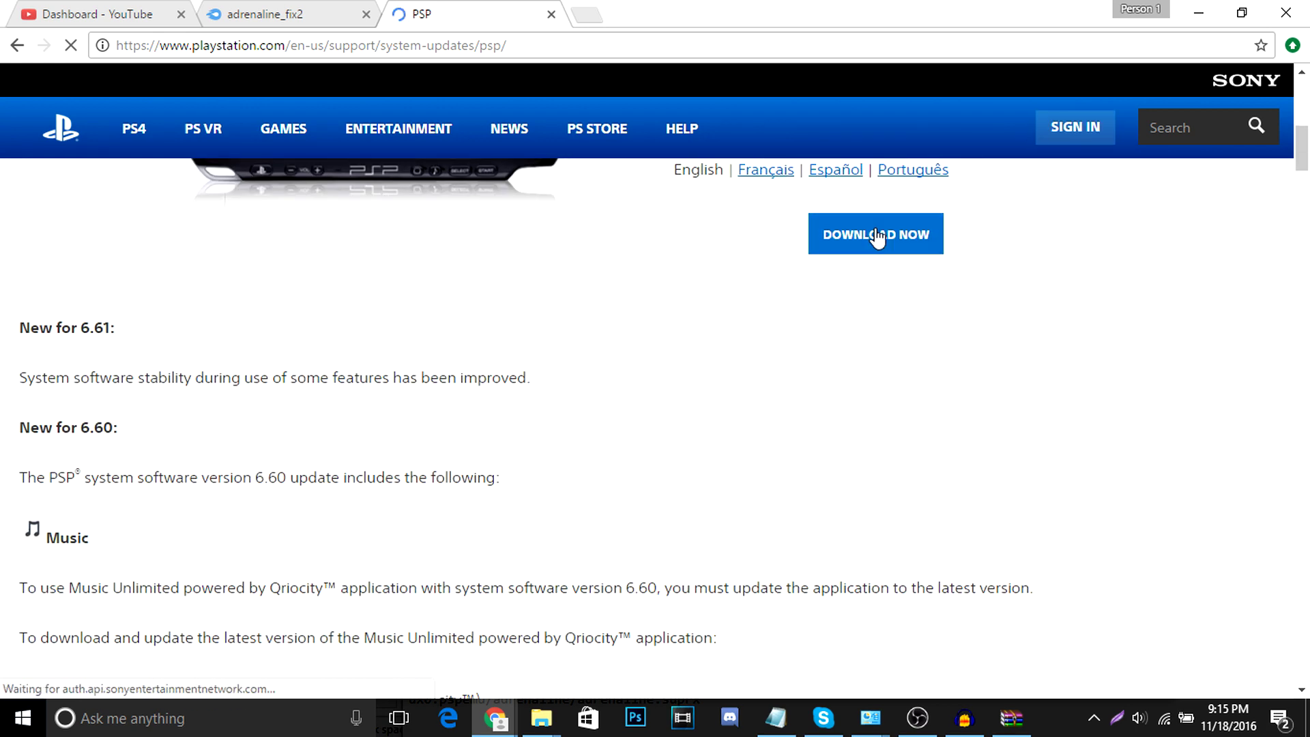
click(877, 238)
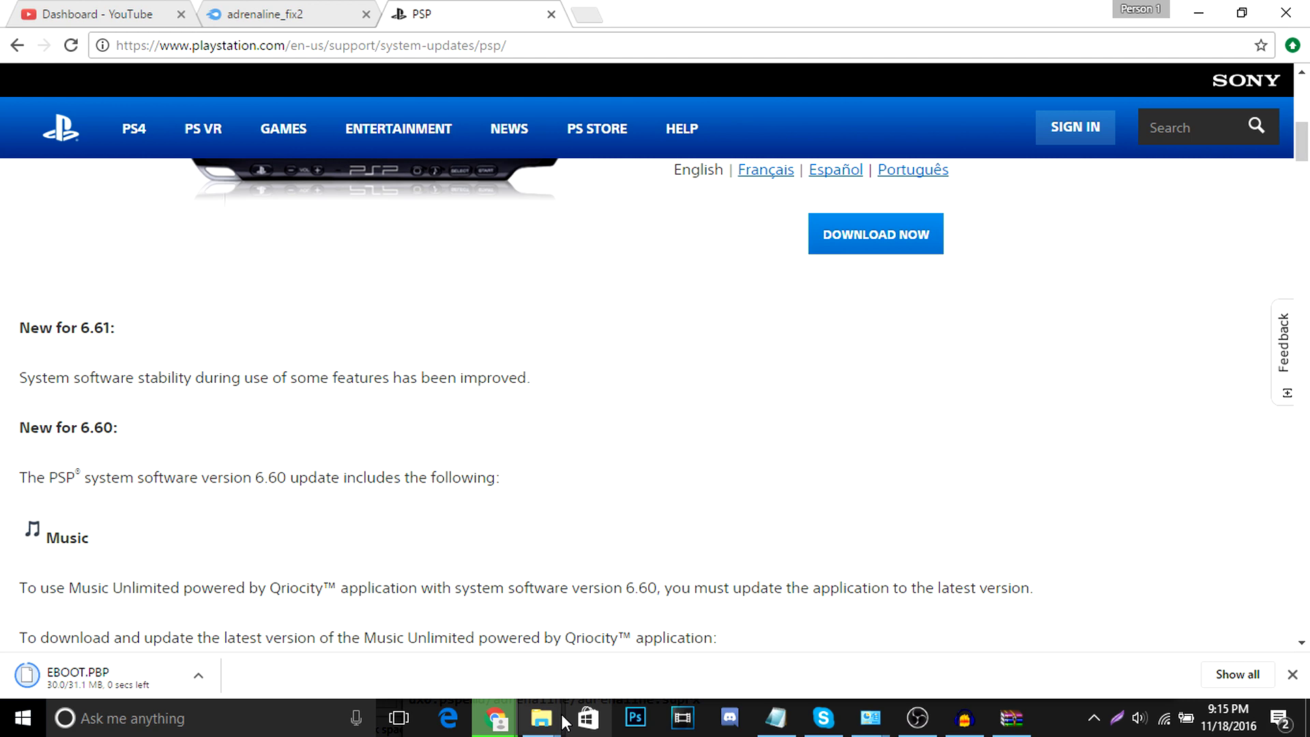
- Copy the downloaded EBOOT.PBP into the adrenaline folder under ux0:/pspemu over FTP
mouse_move(558, 725)
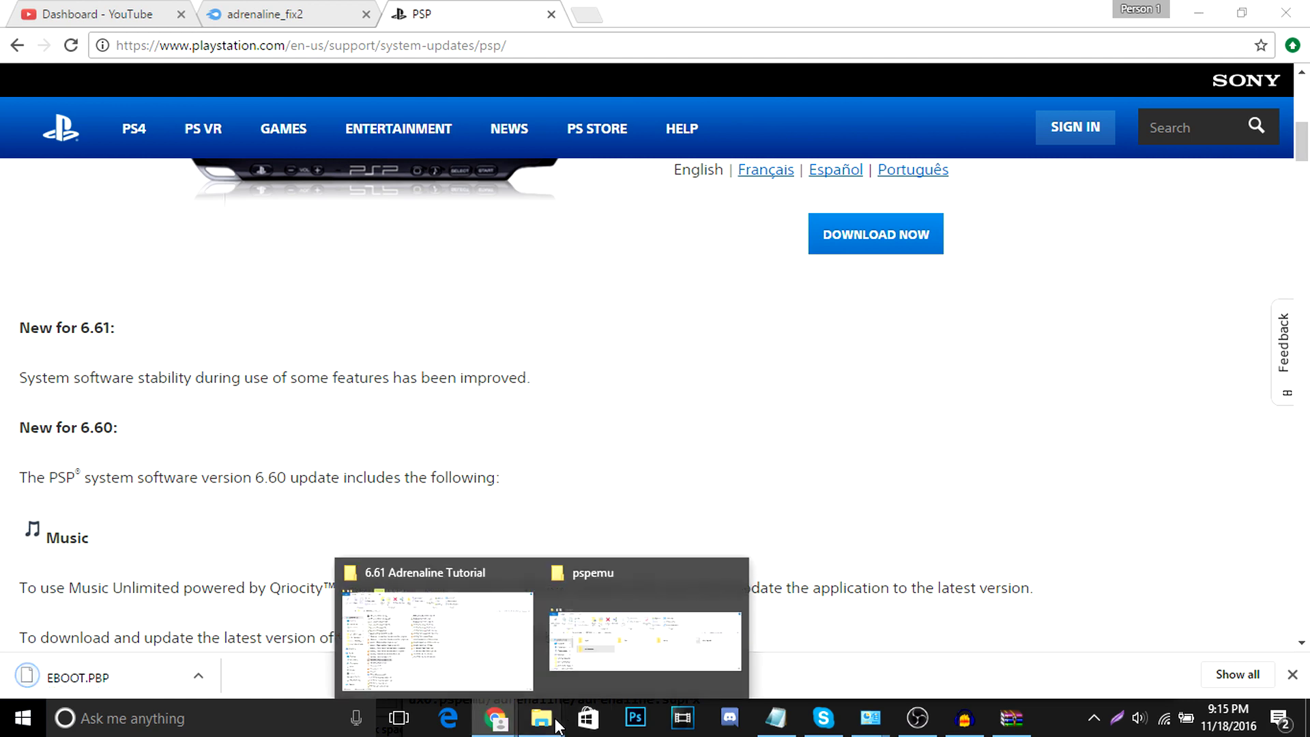
click(438, 642)
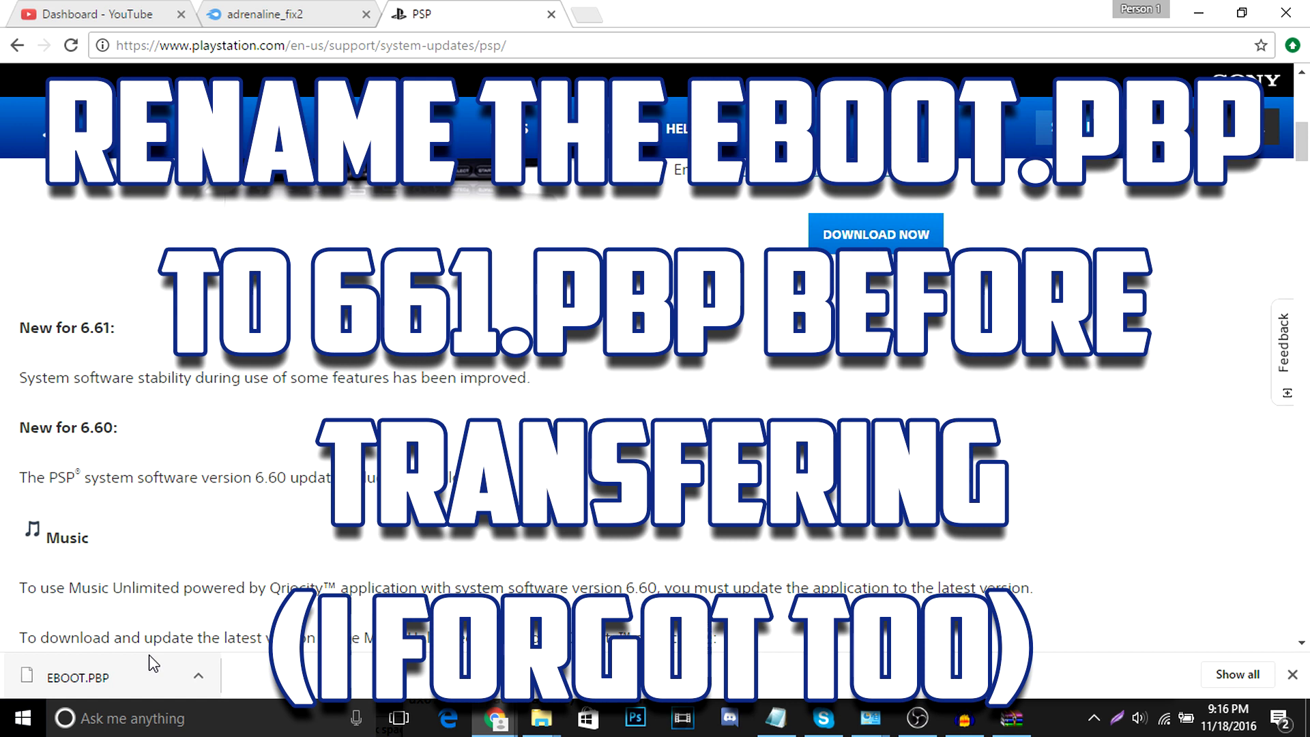
drag(150, 657, 620, 374)
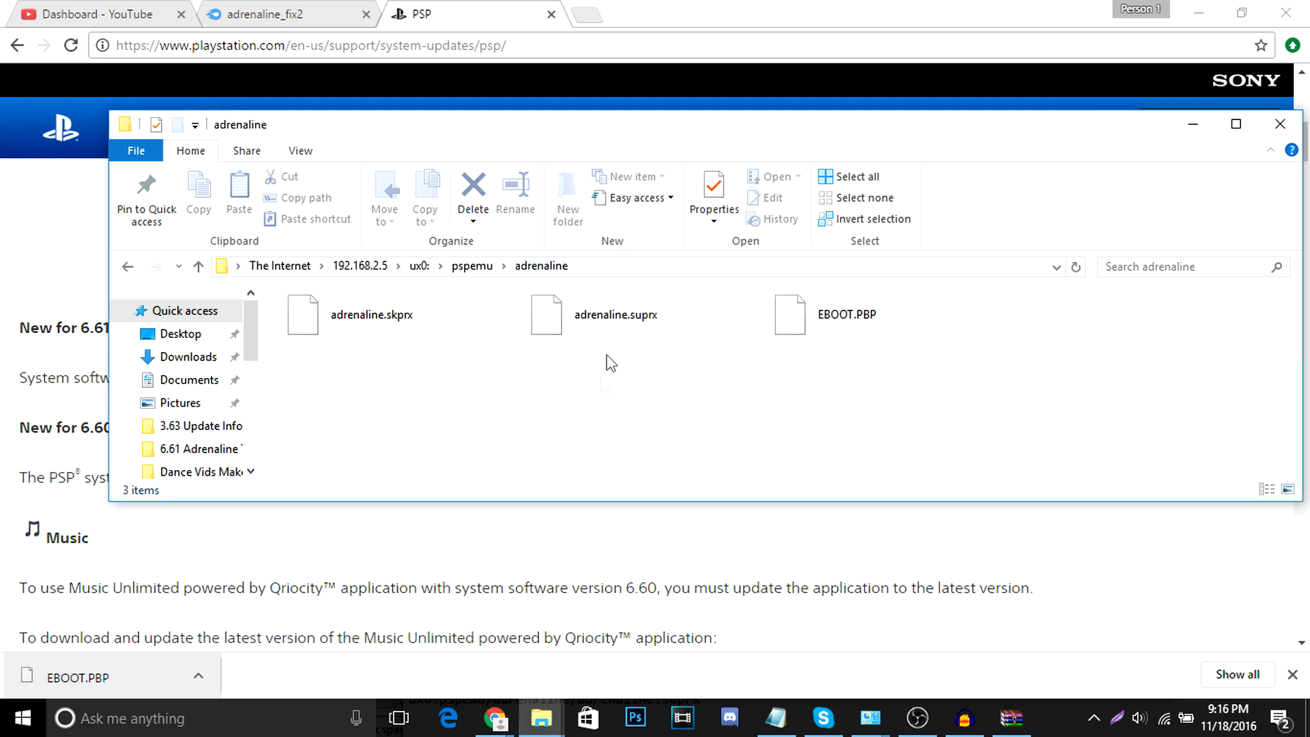
- Open the tai folder of ux0: over FTP and copy config.txt to the PC desktop
click(420, 266)
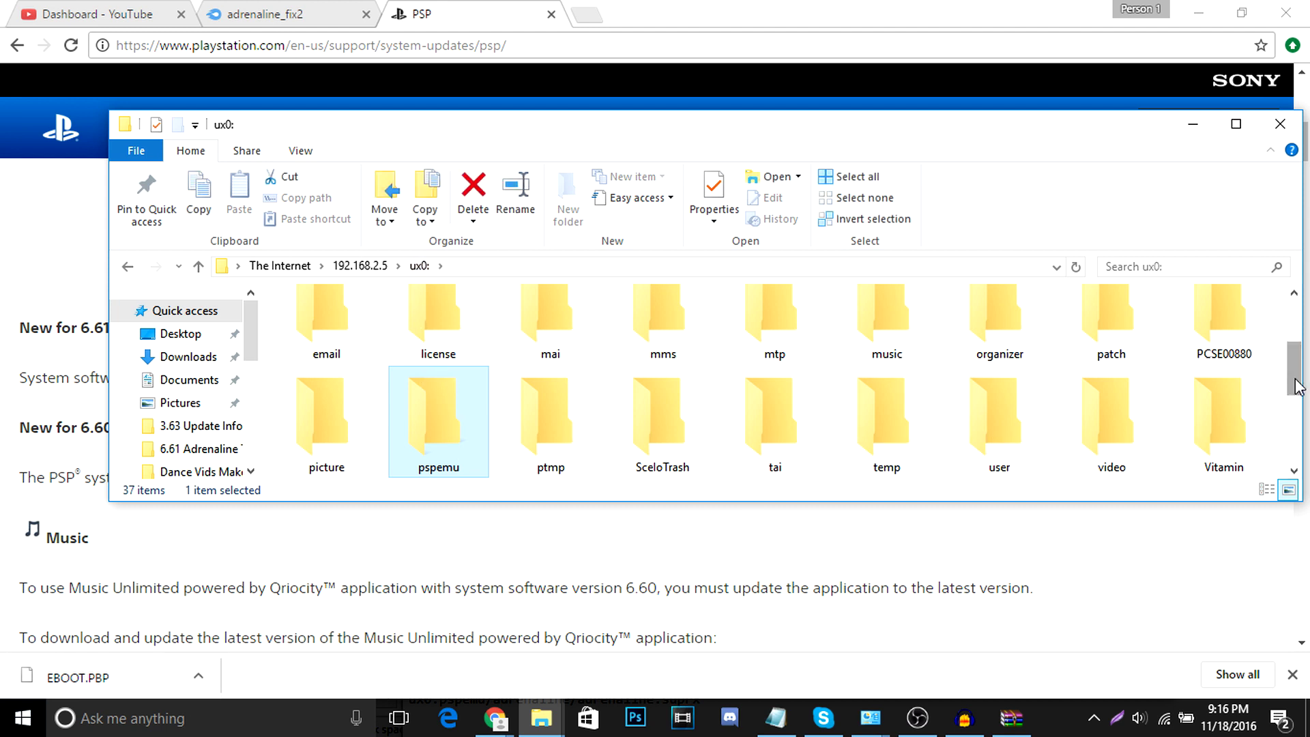
scroll(1297, 387, down, 1)
double_click(771, 391)
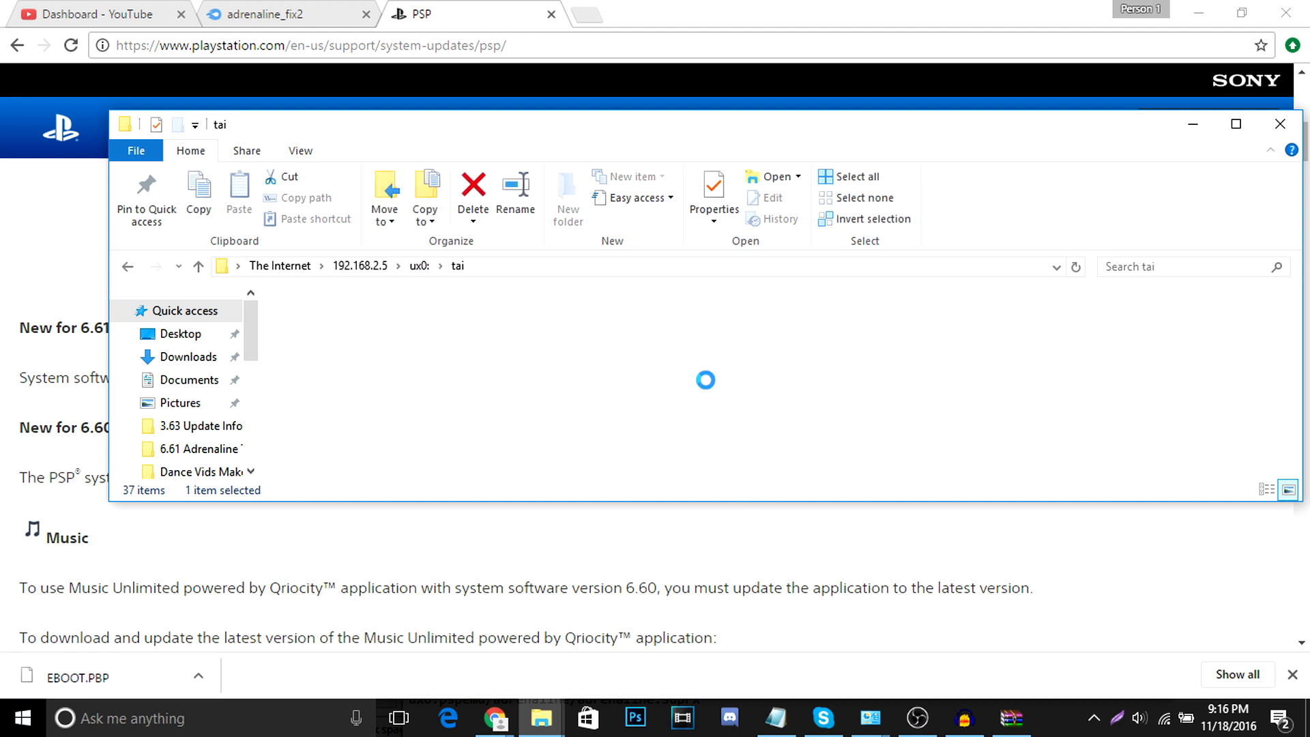
click(352, 315)
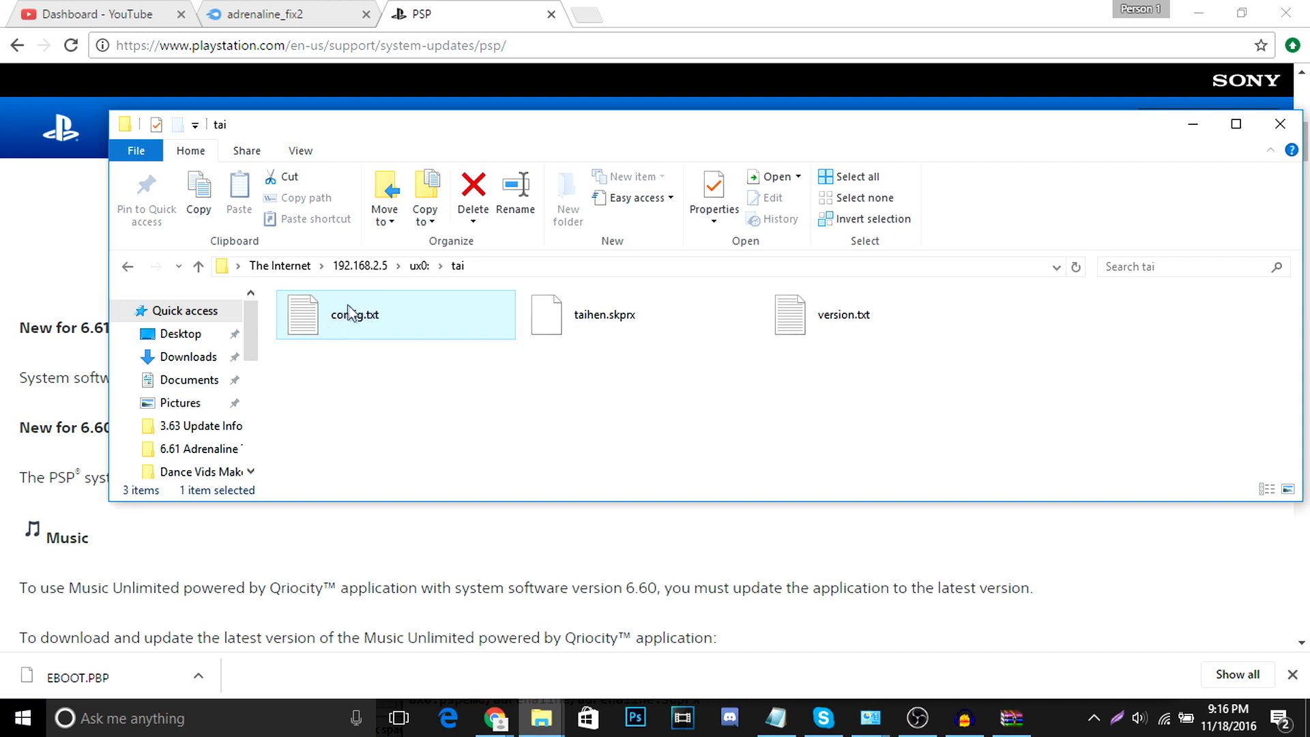
drag(352, 315, 922, 488)
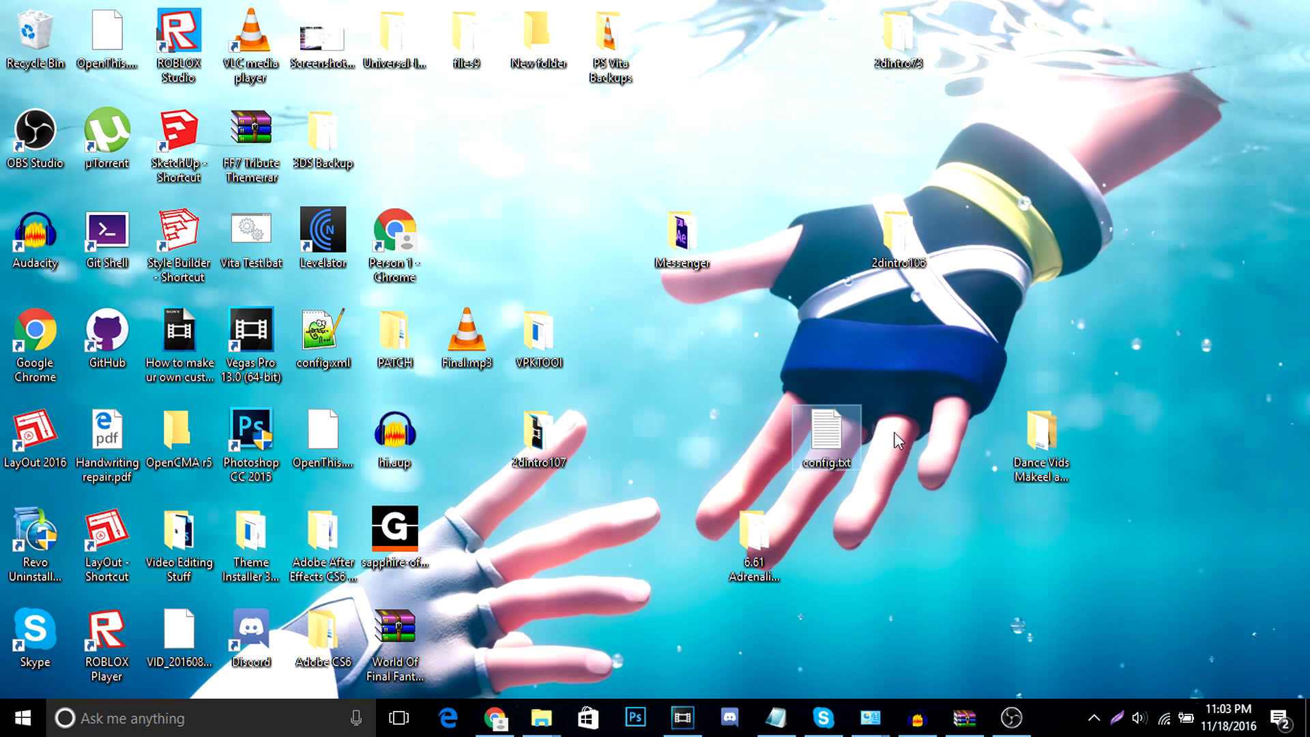
- Open config.txt from the desktop in Notepad at full size, examine its line layout and close it
right_click(844, 434)
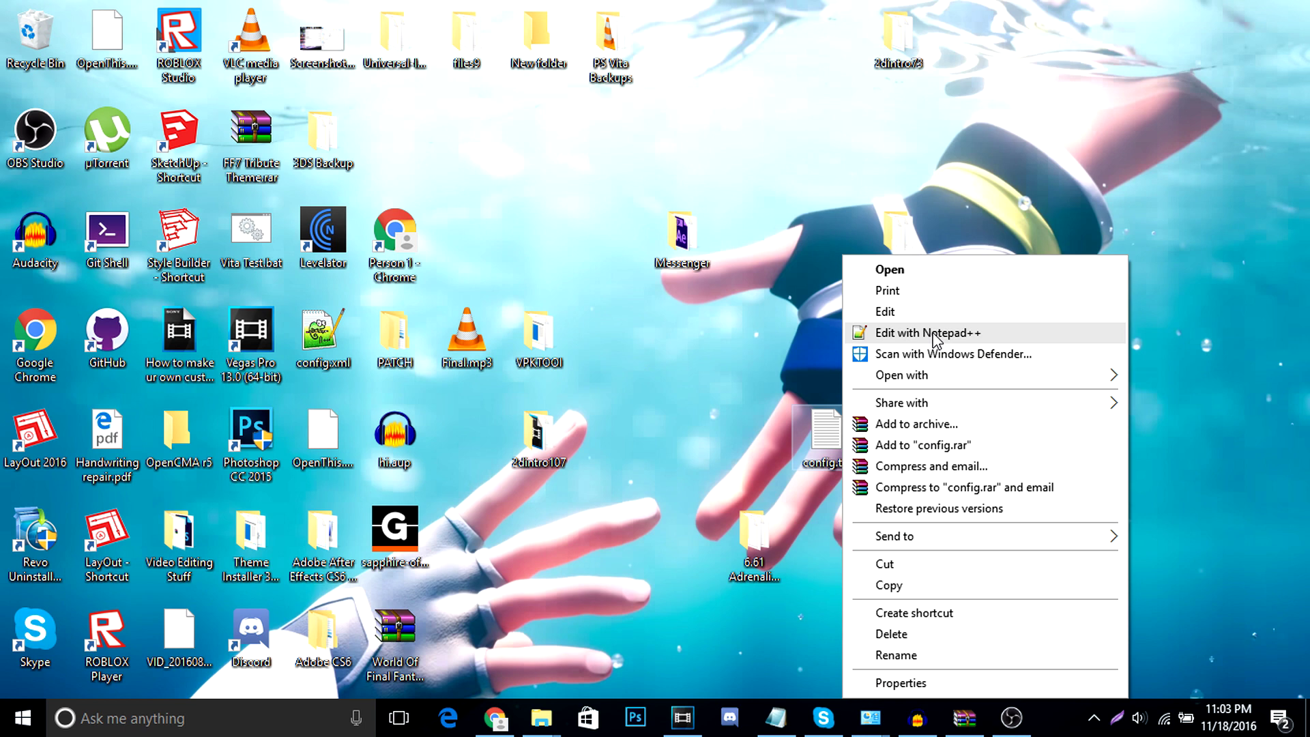
click(831, 432)
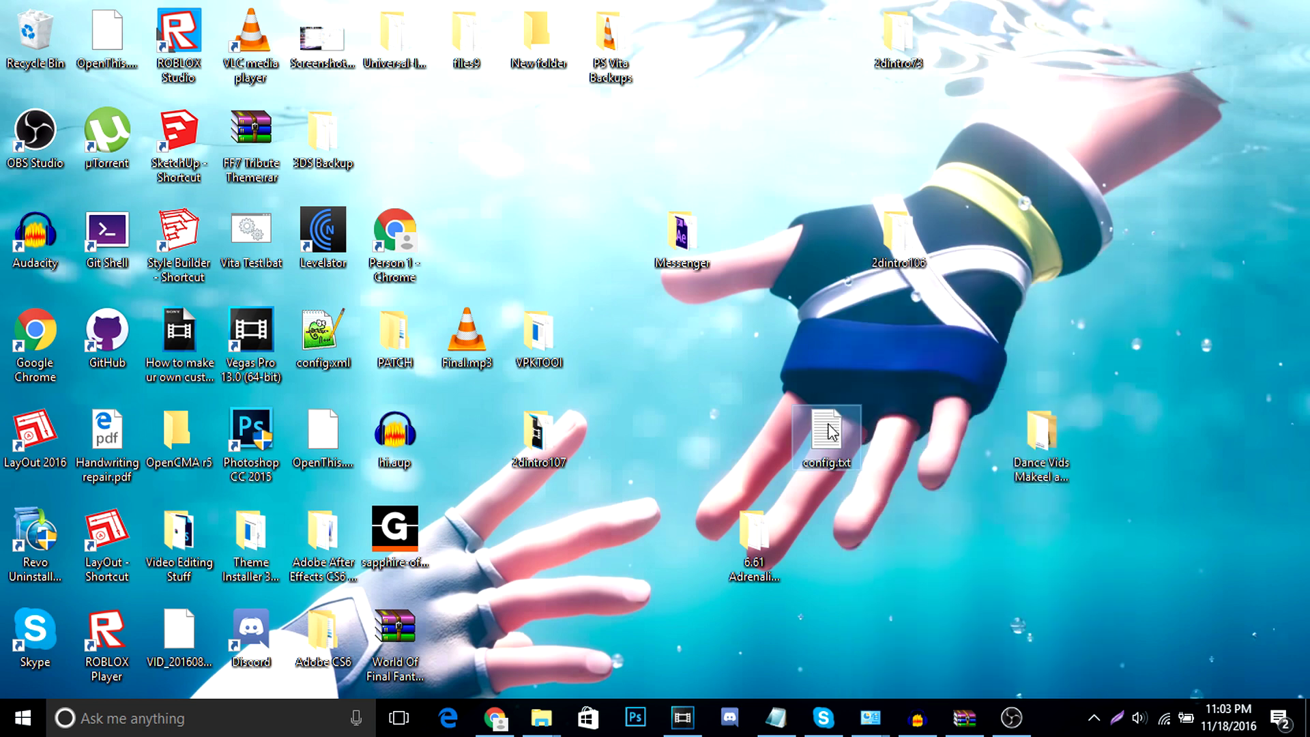
double_click(832, 431)
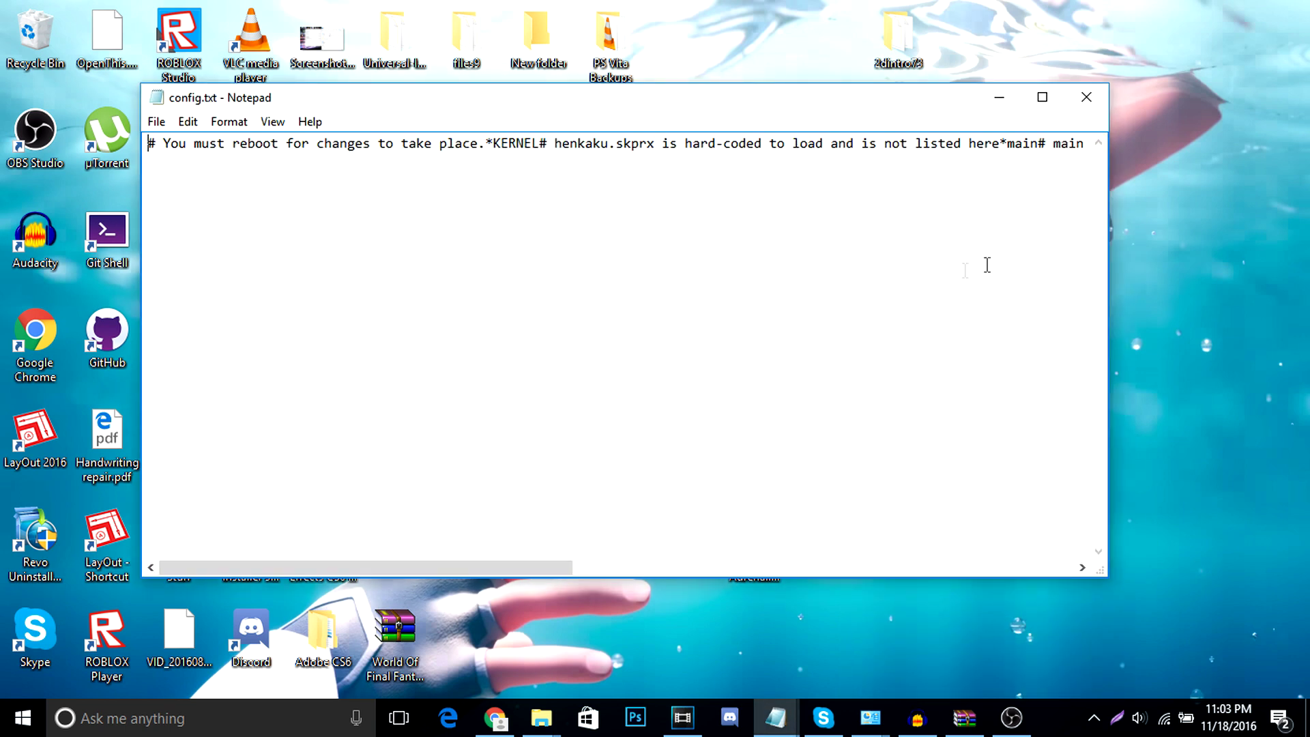
click(1042, 97)
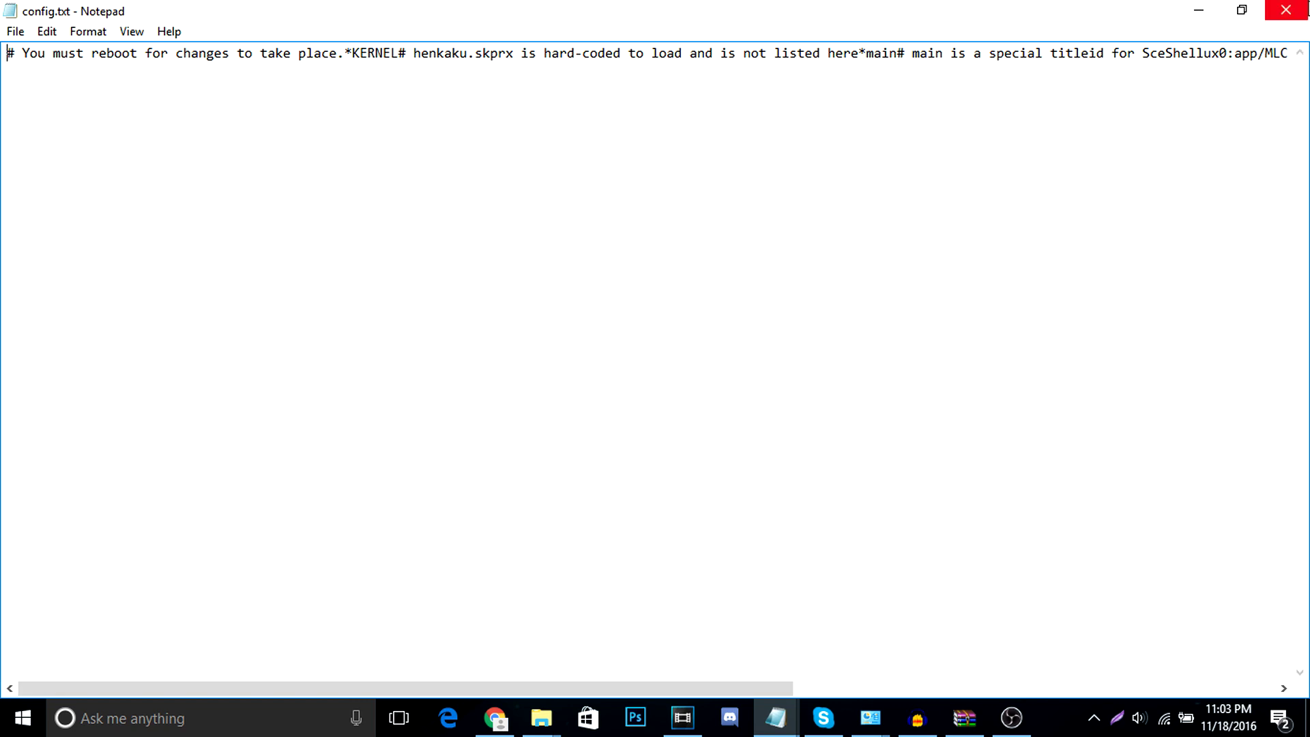
click(1303, 10)
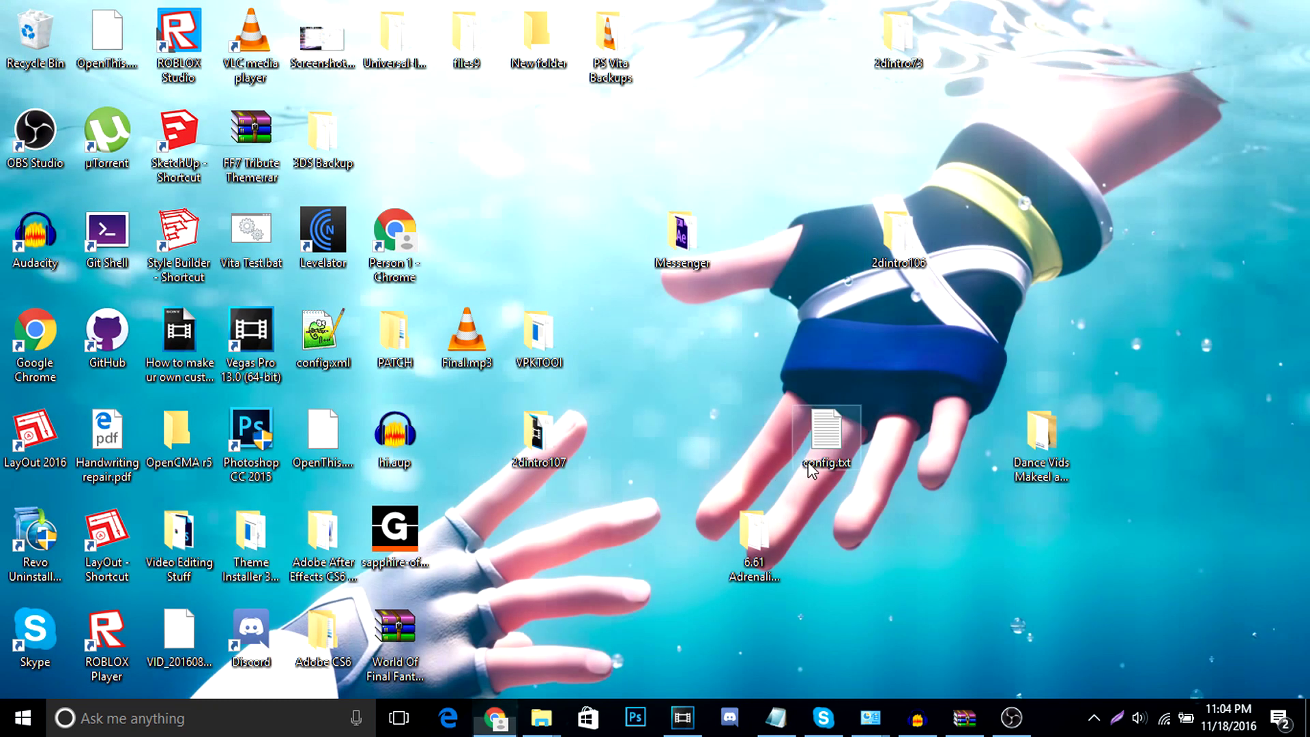
- Open config.txt from the desktop in Notepad++ and add an empty line below *KERNEL
right_click(808, 470)
click(936, 99)
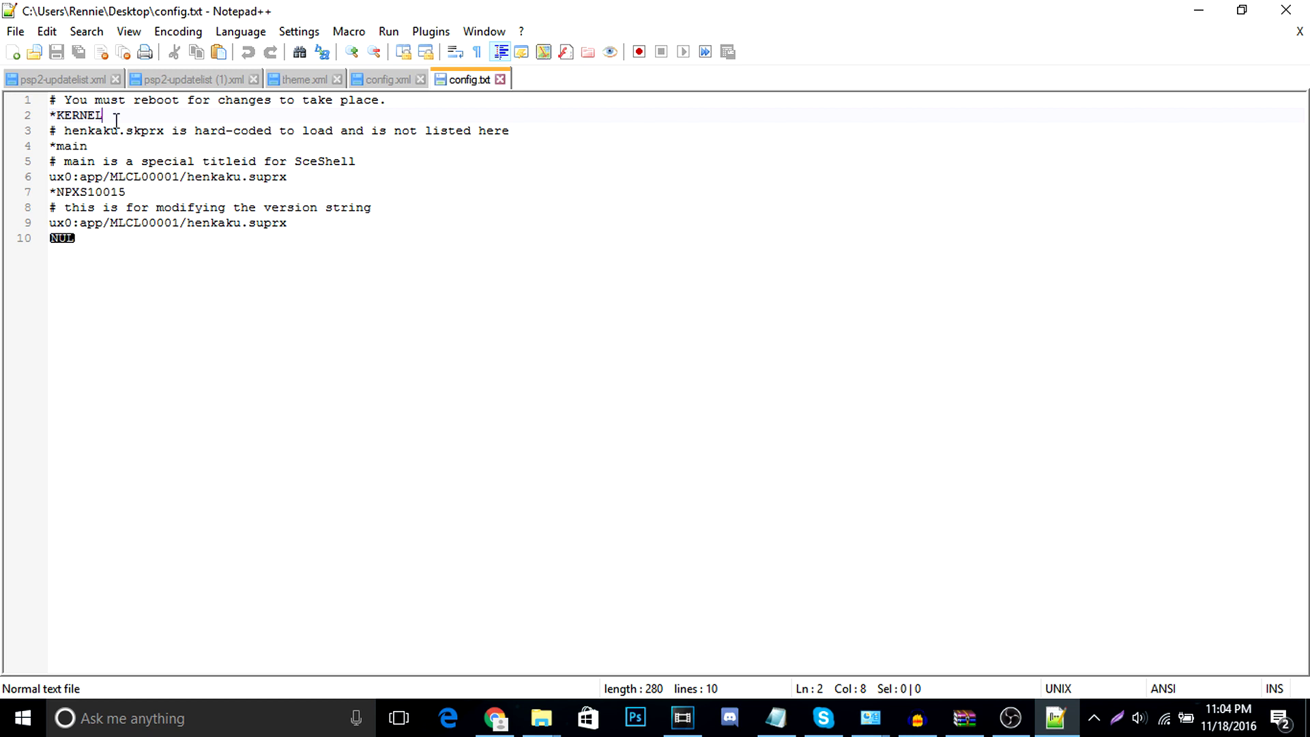
key(Return)
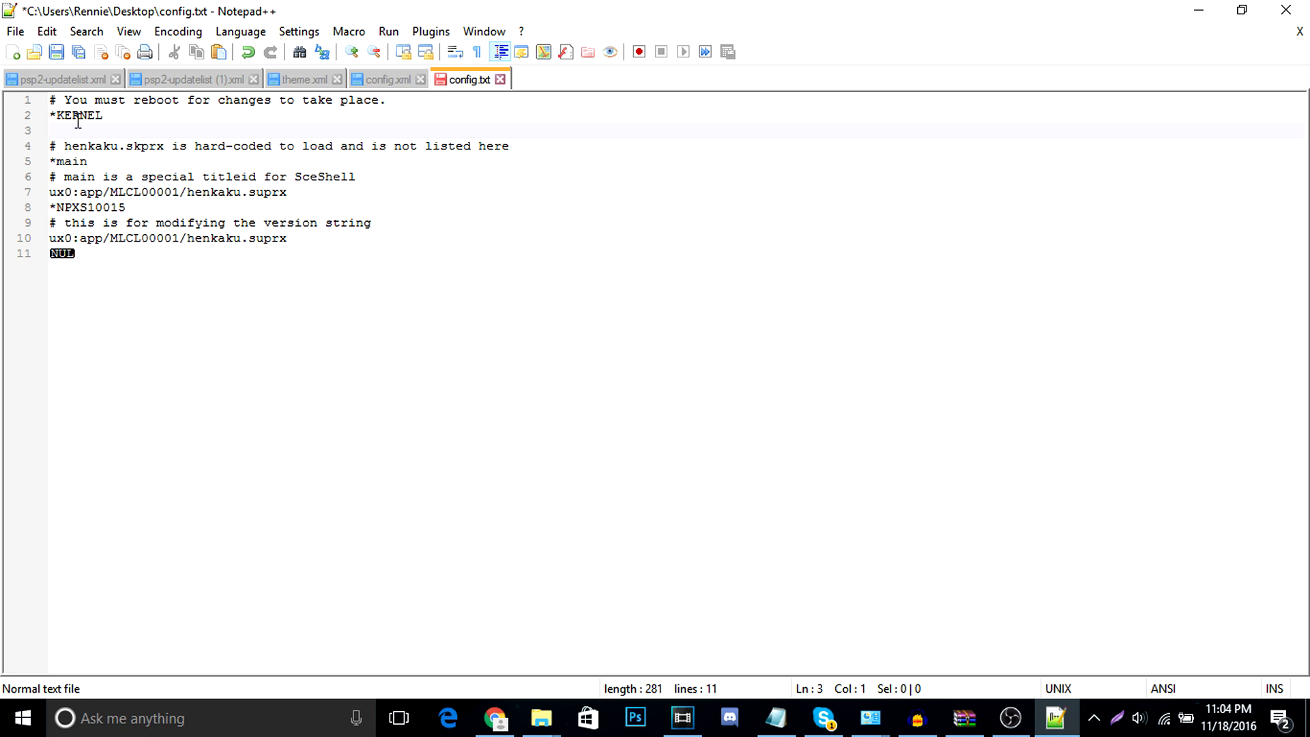
- Copy the ux0:pspemu/adrenaline/adrenaline.skprx line from the Notepad notes into the empty line below *KERNEL in config.txt
click(776, 717)
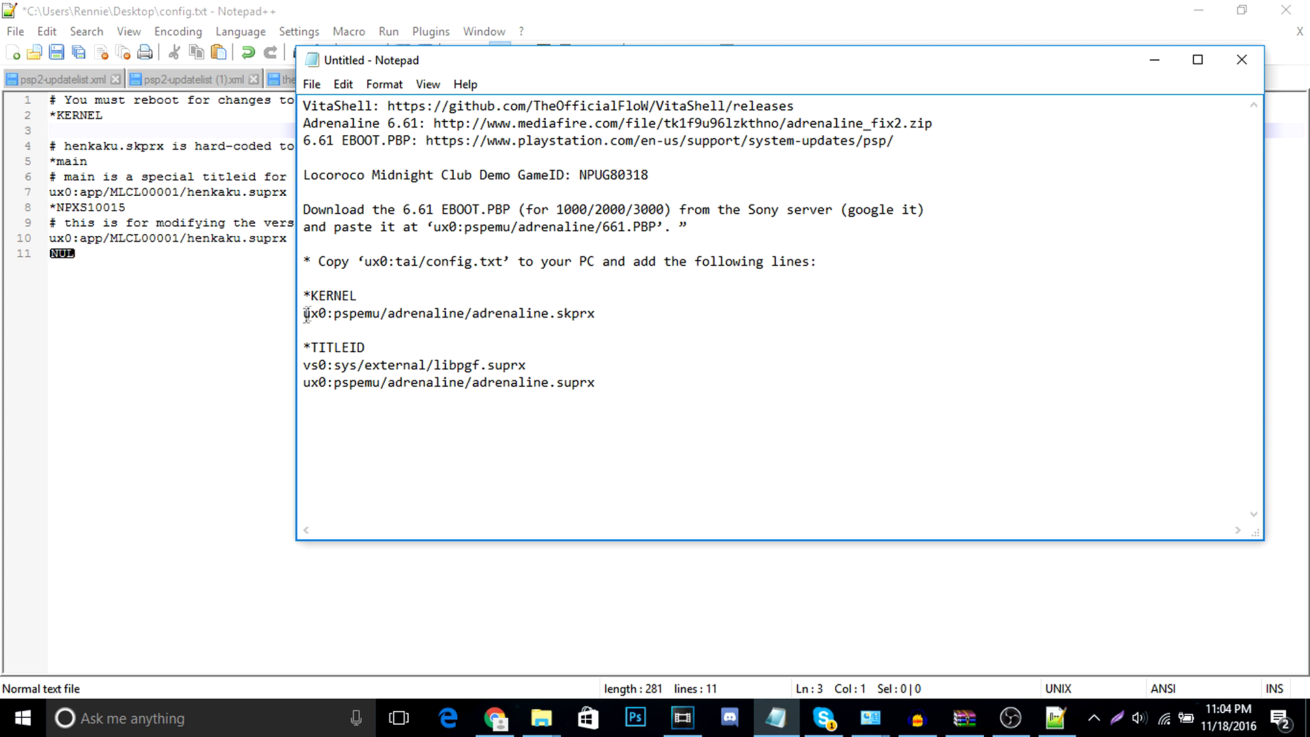
drag(304, 315, 618, 321)
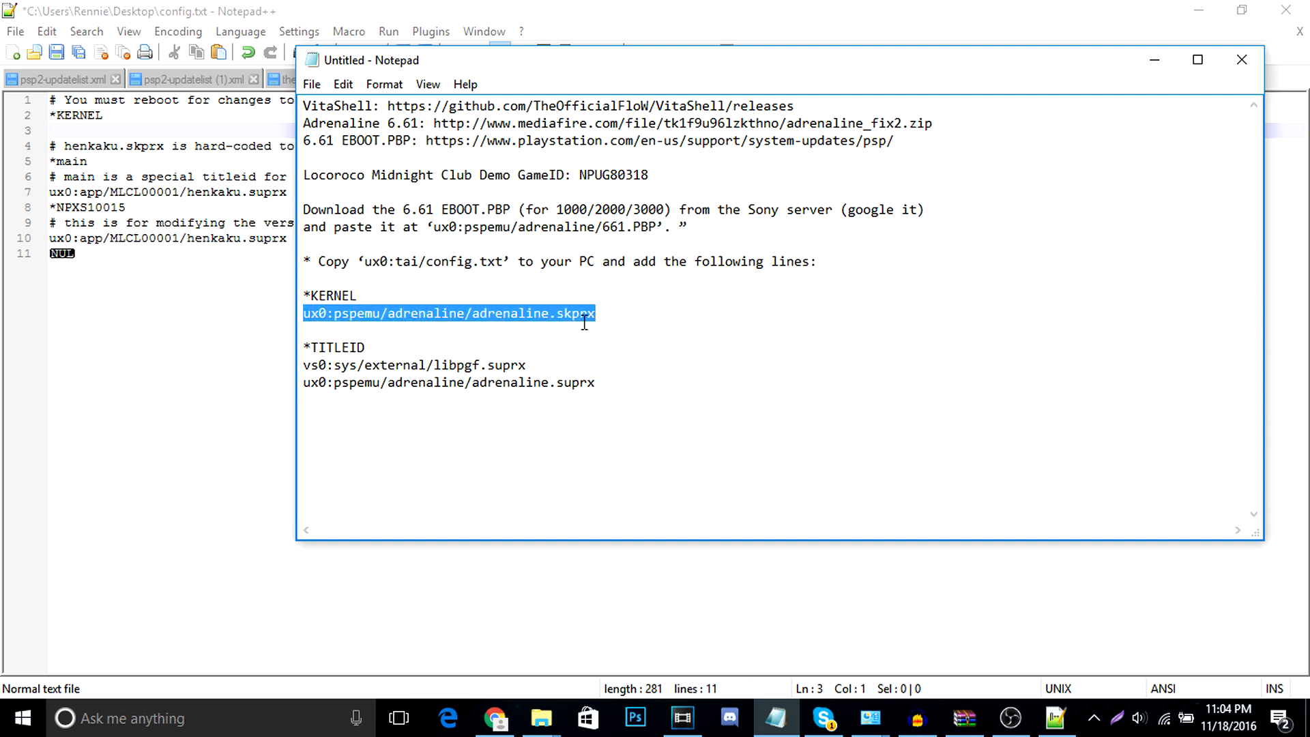
right_click(584, 322)
click(623, 381)
click(142, 134)
key(ctrl+v)
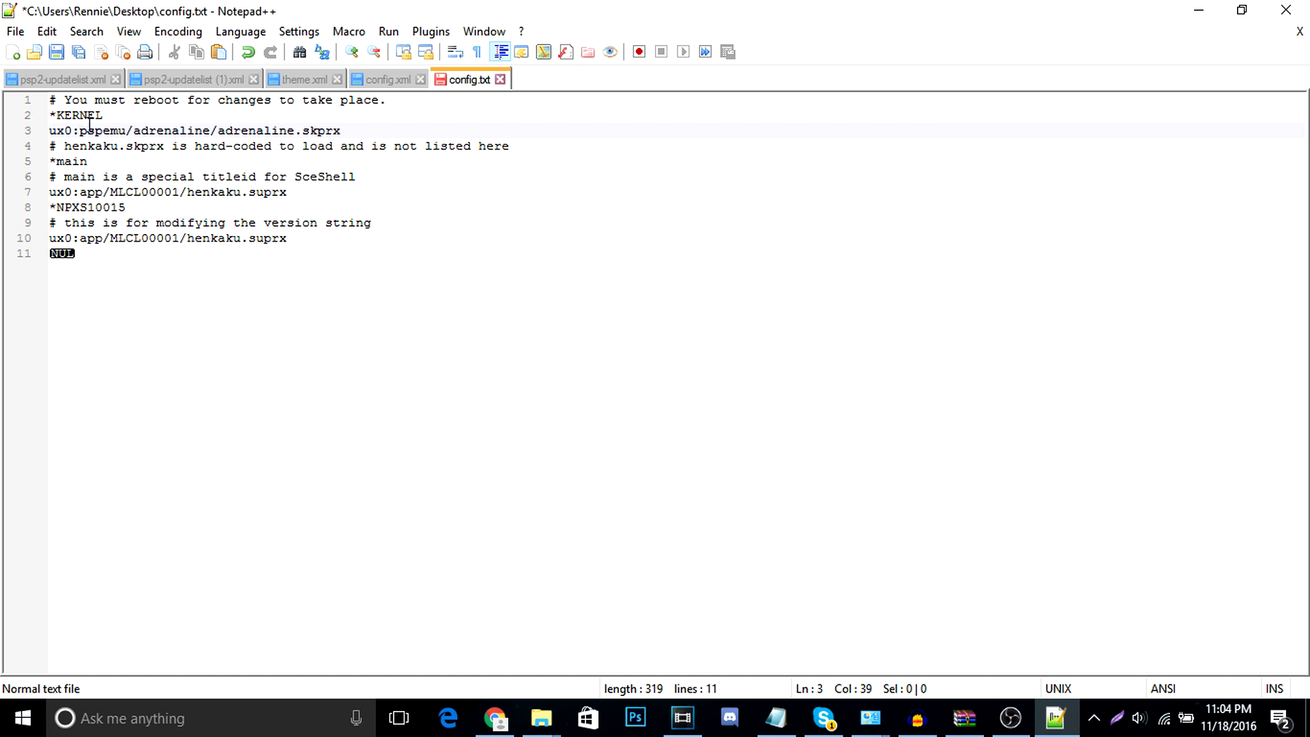
- Copy the *TITLEID block with its libpgf.suprx and adrenaline.suprx lines from the Notepad notes
click(776, 717)
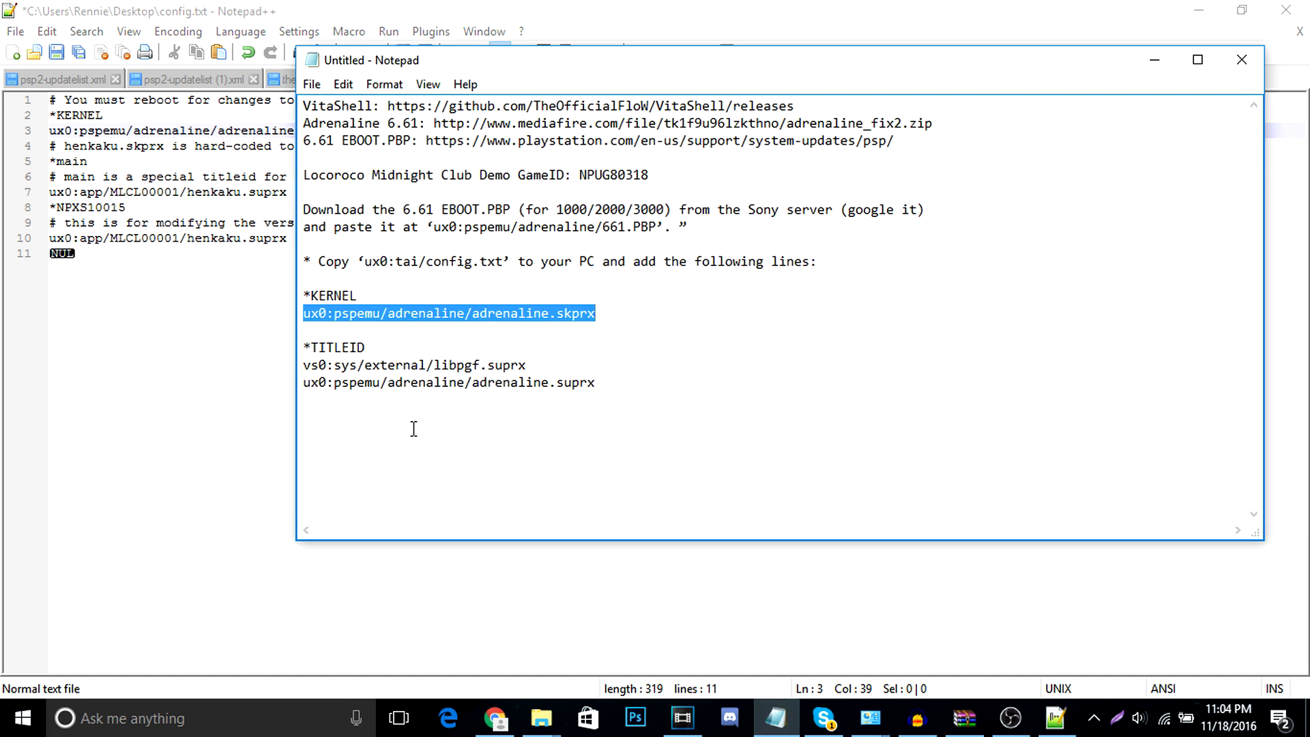
drag(411, 382, 313, 369)
click(309, 356)
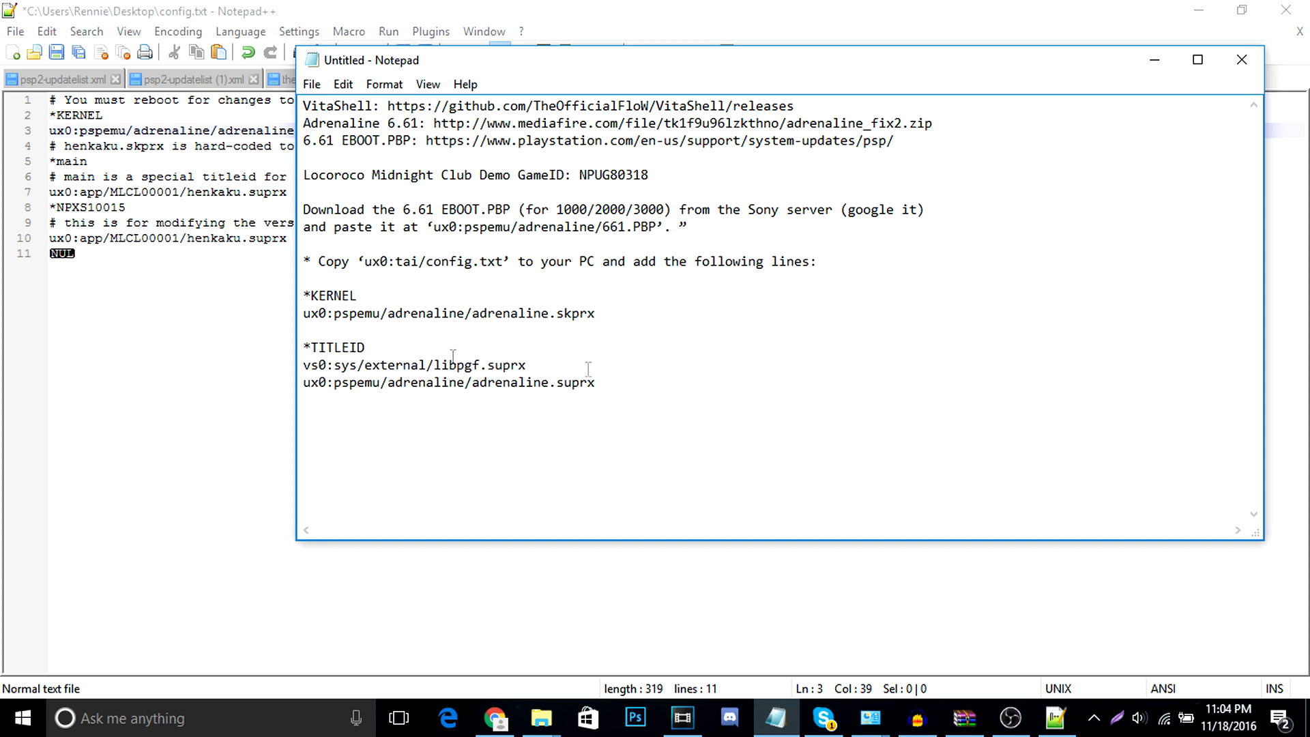
drag(644, 383, 318, 334)
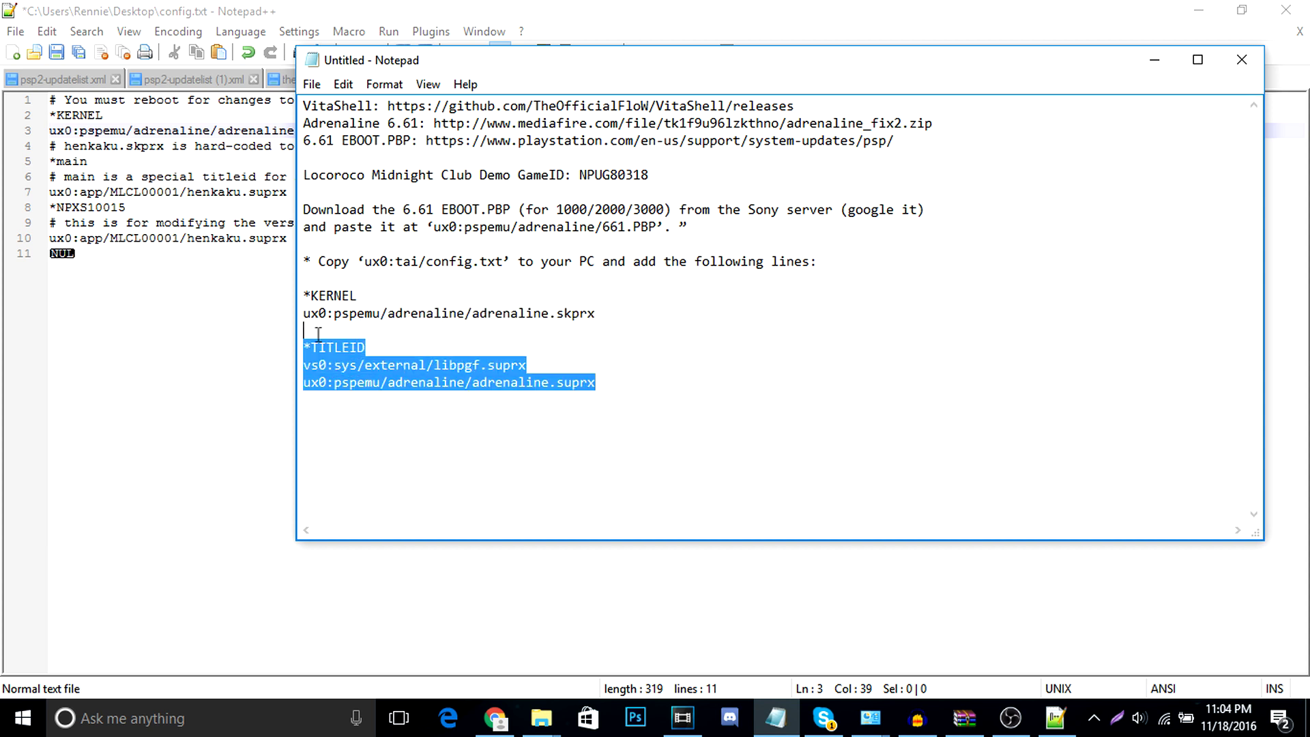
right_click(335, 345)
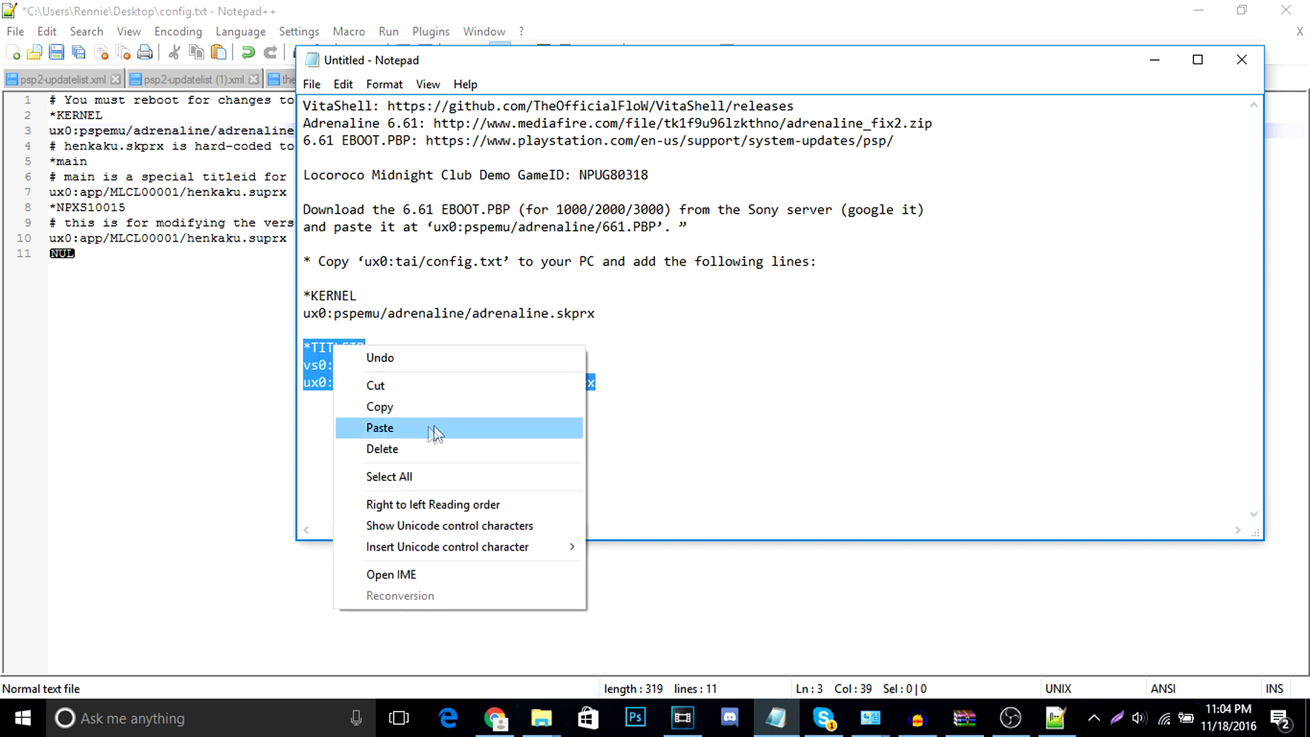
click(342, 404)
click(129, 278)
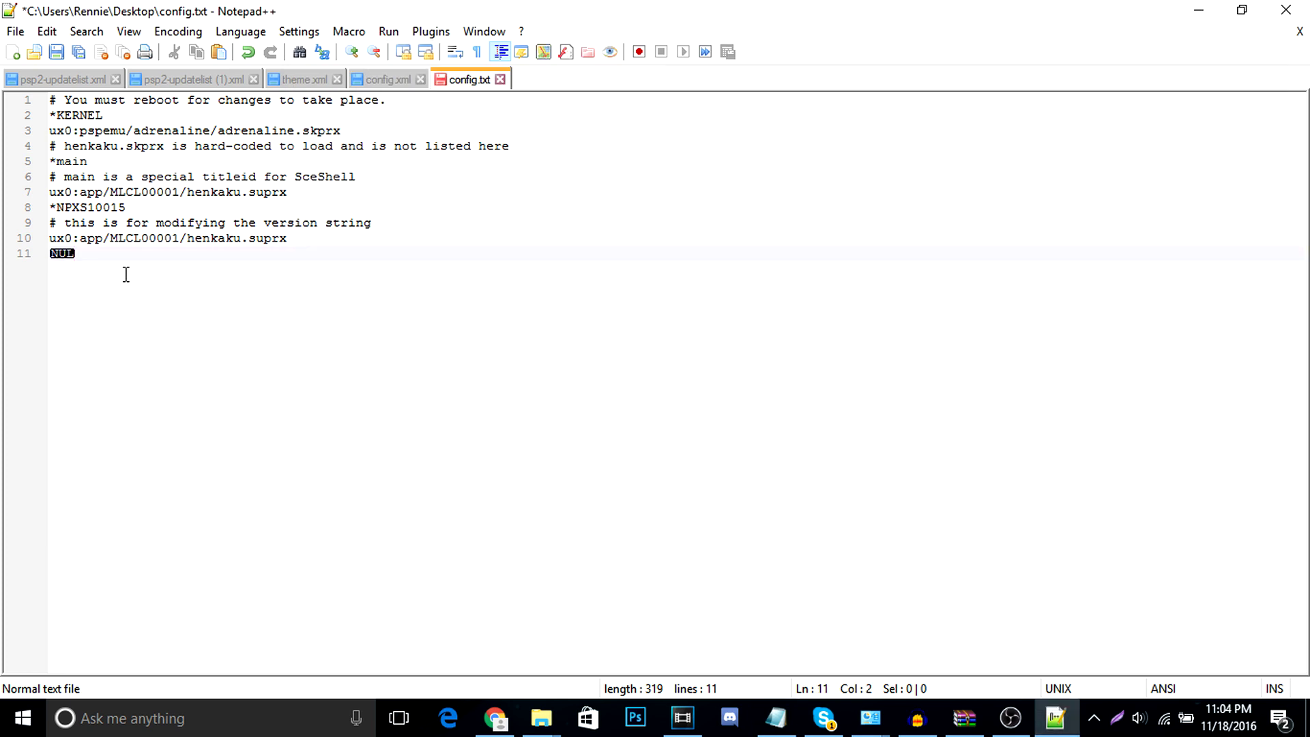
key(BackSpace)
key(ctrl+v)
key(ctrl+z)
key(ctrl+z)
shift+click(334, 242)
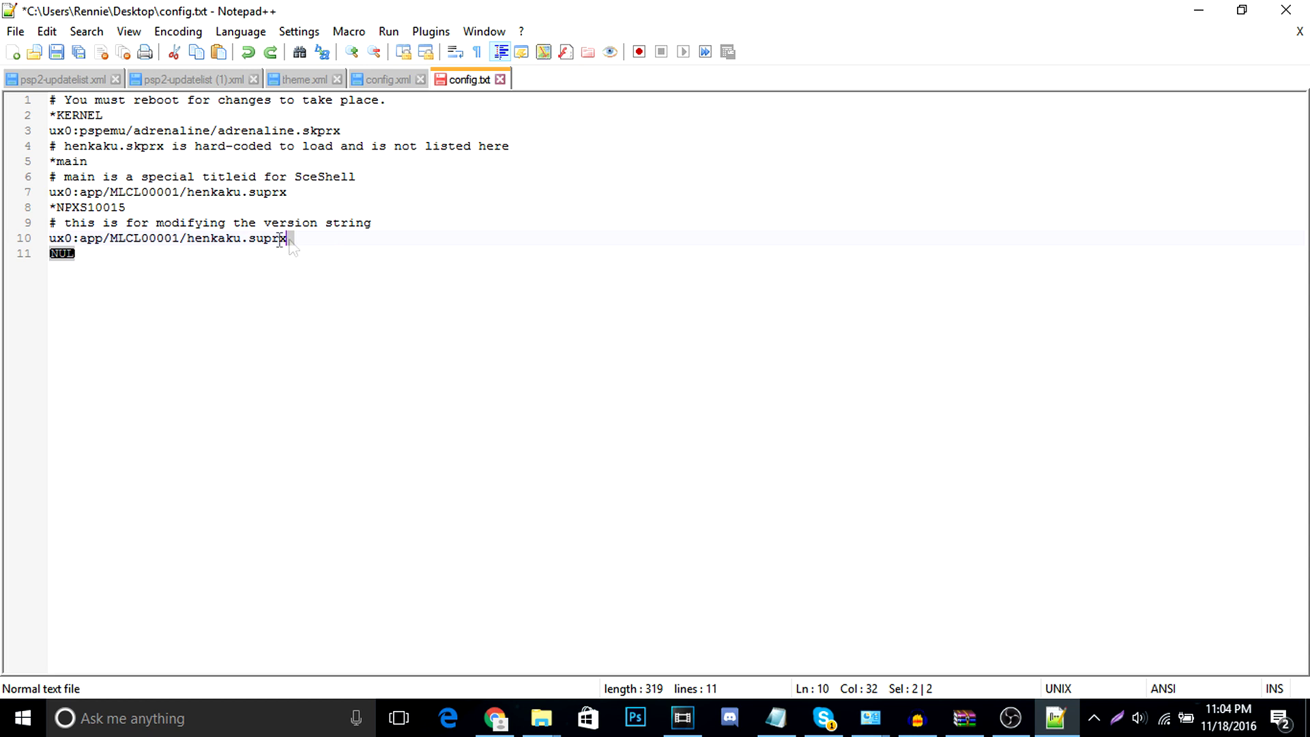
- Paste the copied *TITLEID block into config.txt after the last henkaku.suprx line, leaving blank lines before and after it
click(320, 238)
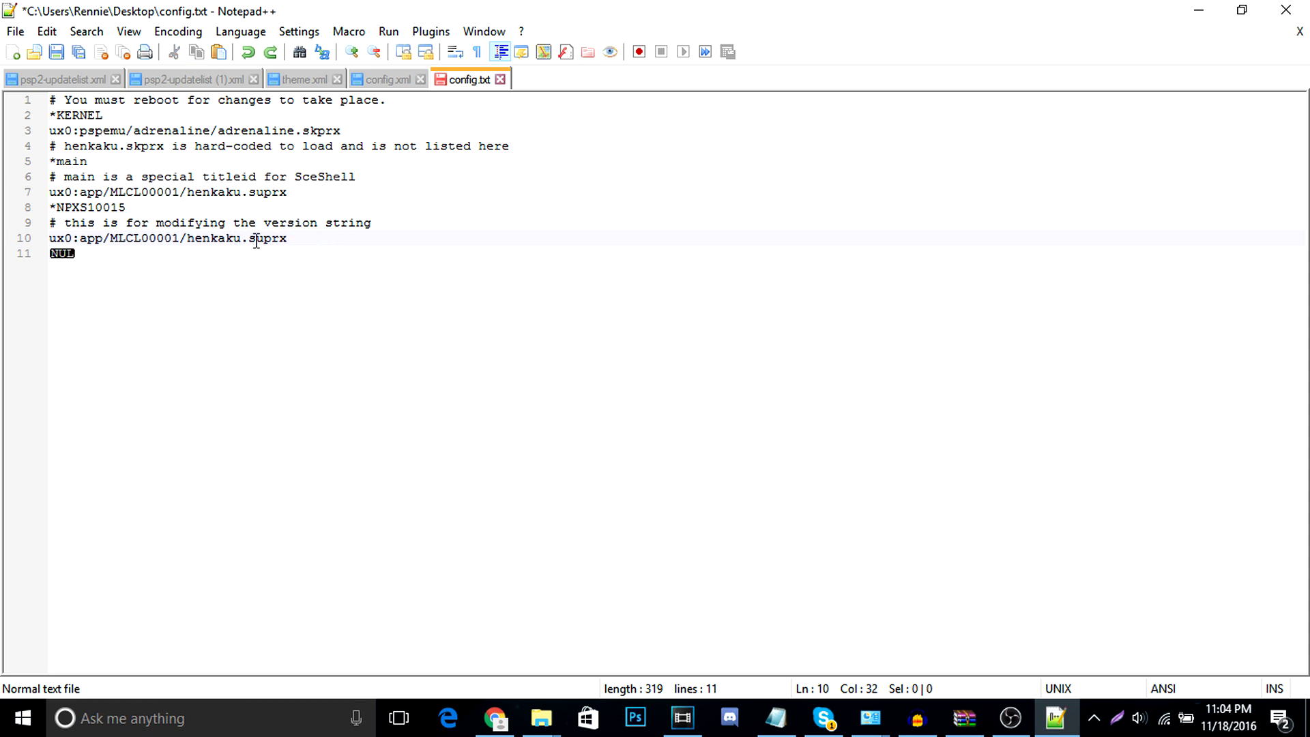
key(Return)
key(Return)
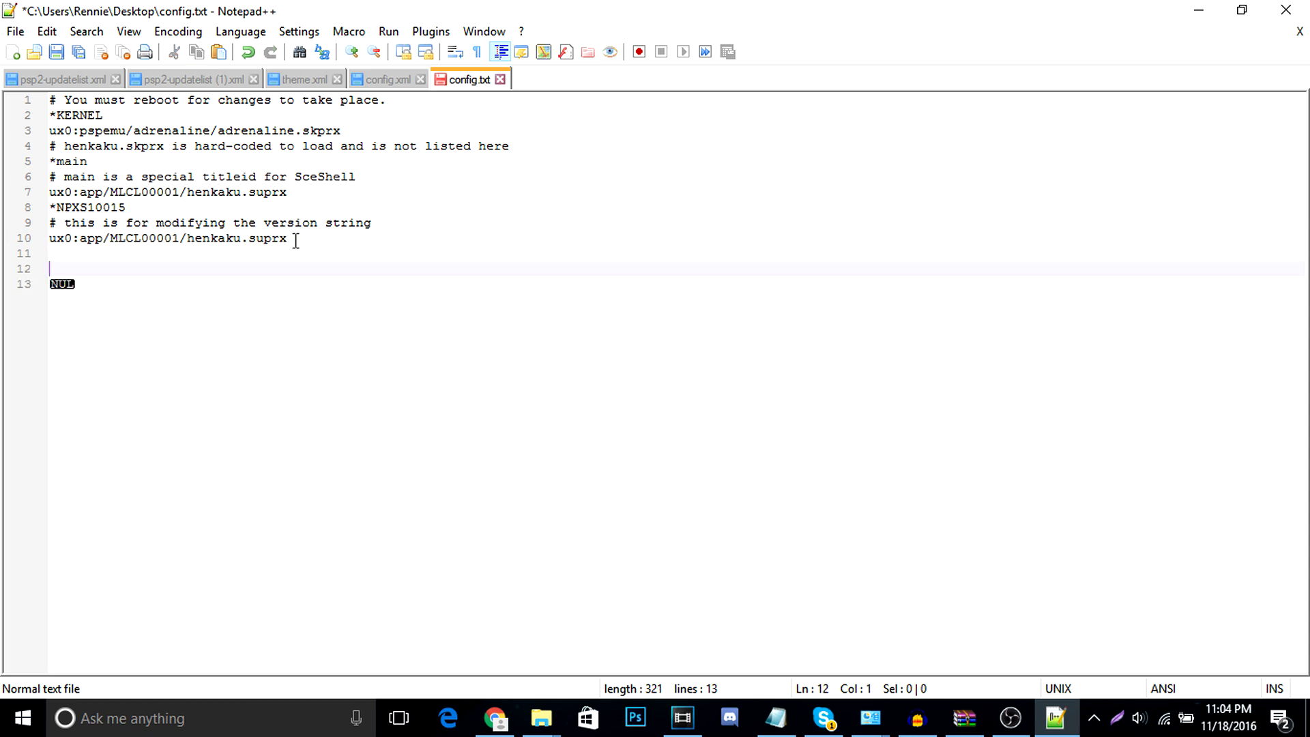
key(ctrl+v)
key(Return)
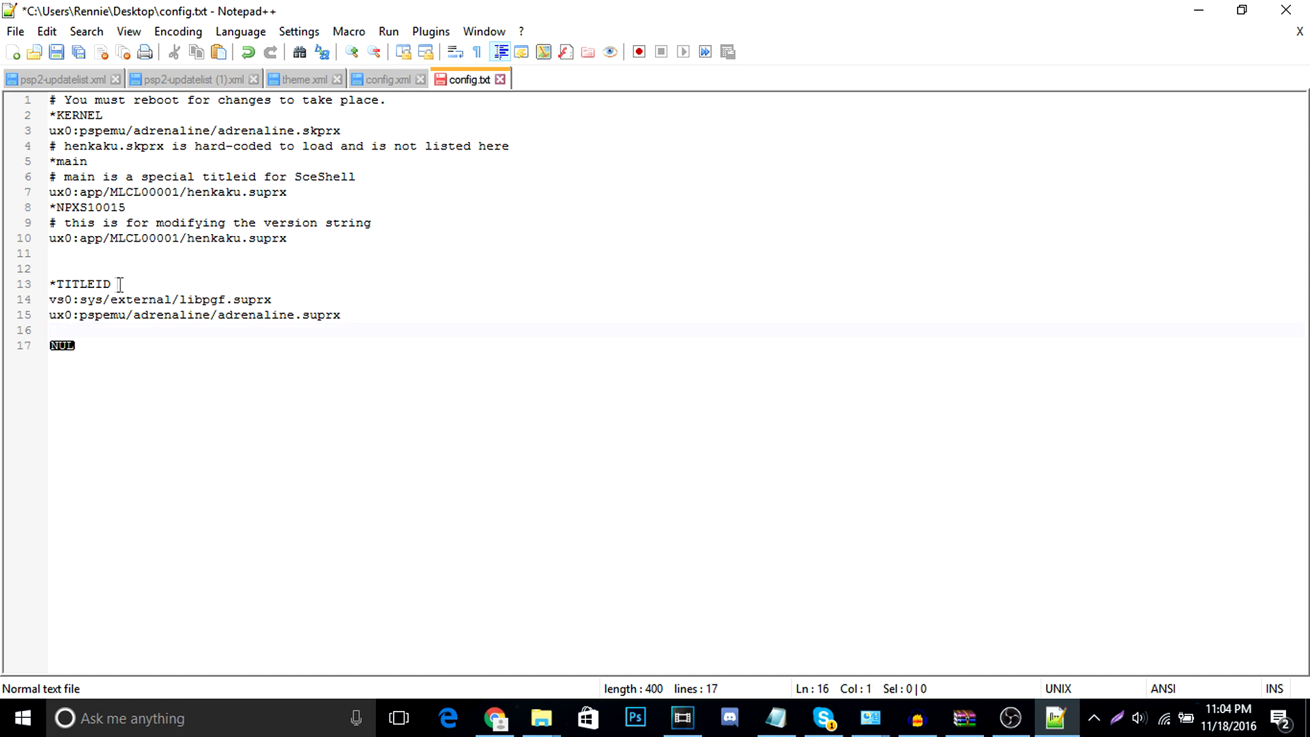
- Replace TITLEID in config.txt with the game ID NPUG80318 copied from the Notepad notes, and save the file
drag(116, 284, 57, 285)
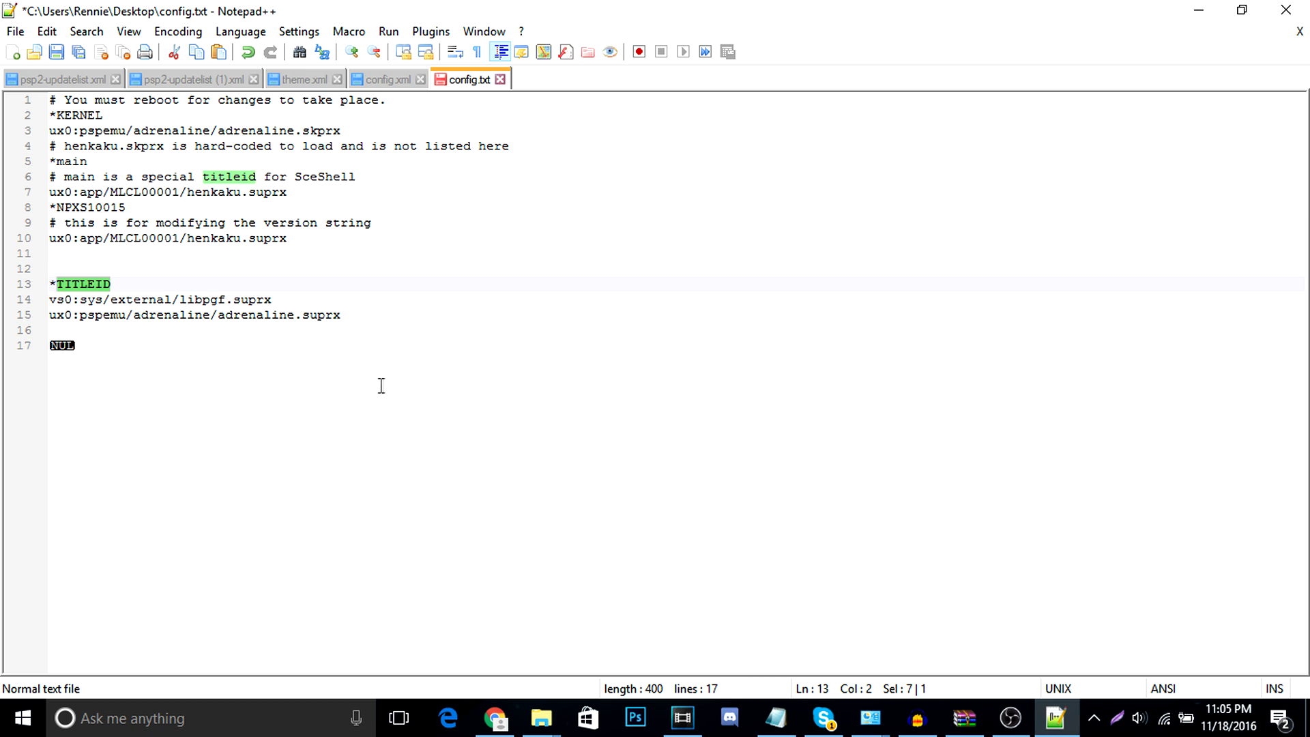
click(778, 720)
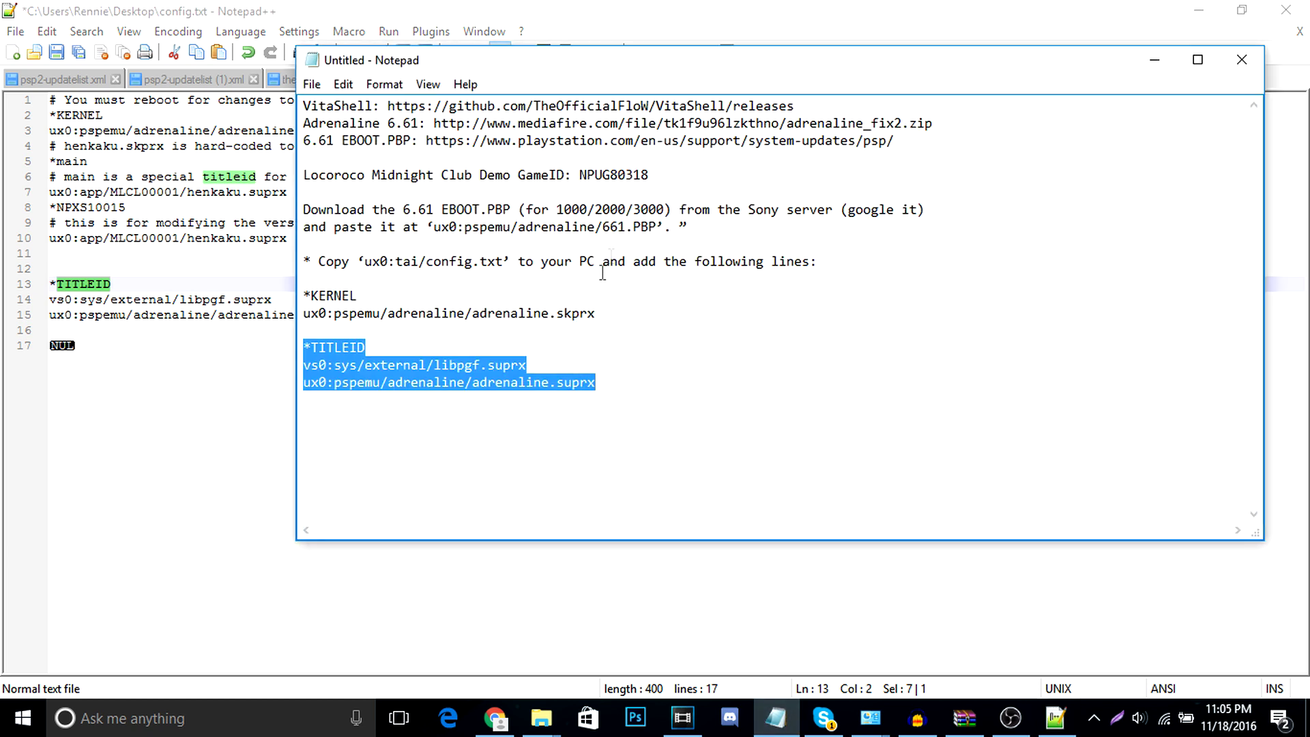
drag(645, 174, 580, 178)
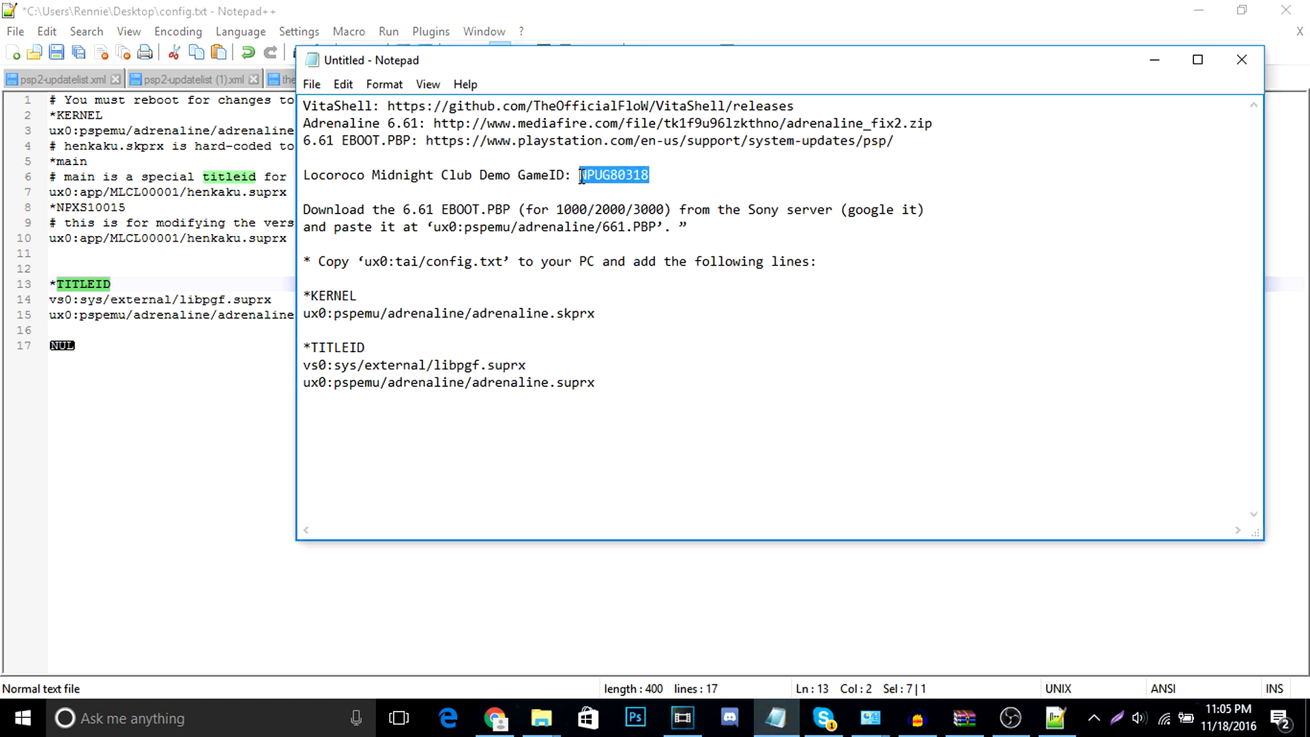
right_click(581, 176)
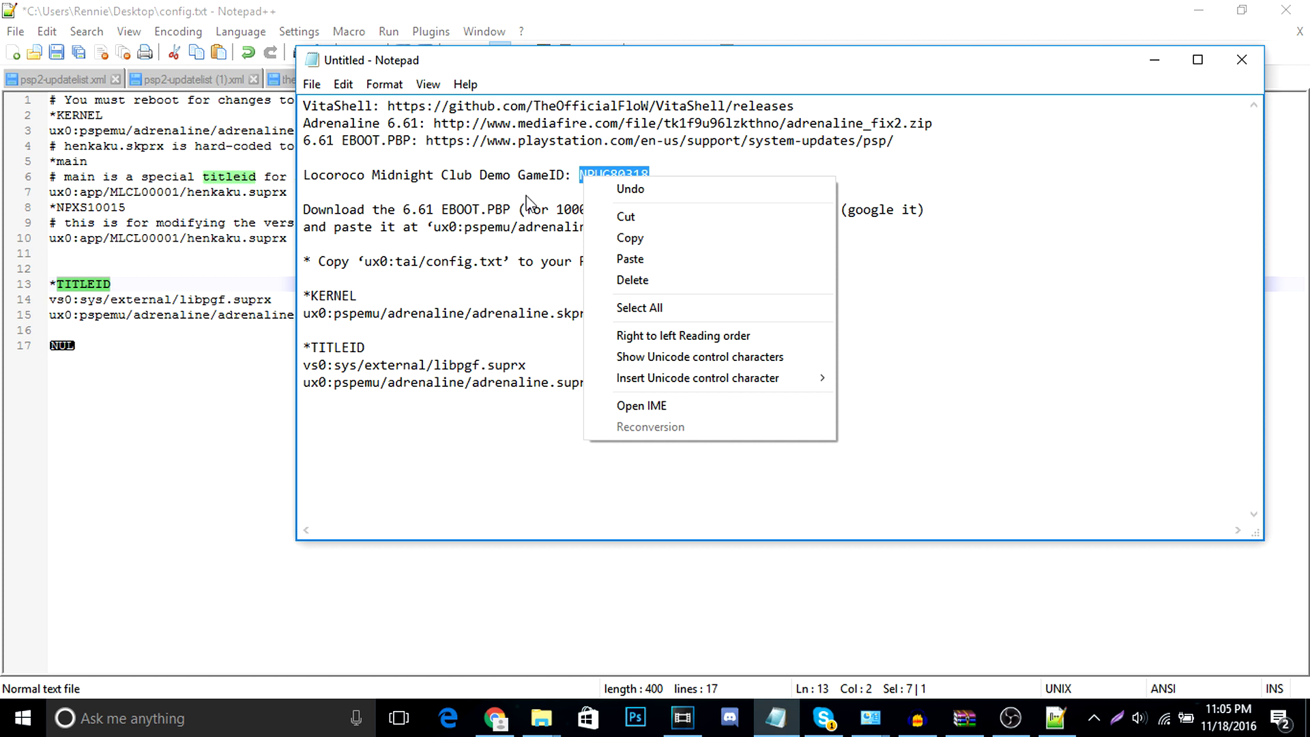
click(630, 237)
click(145, 271)
drag(112, 285, 58, 285)
key(ctrl+v)
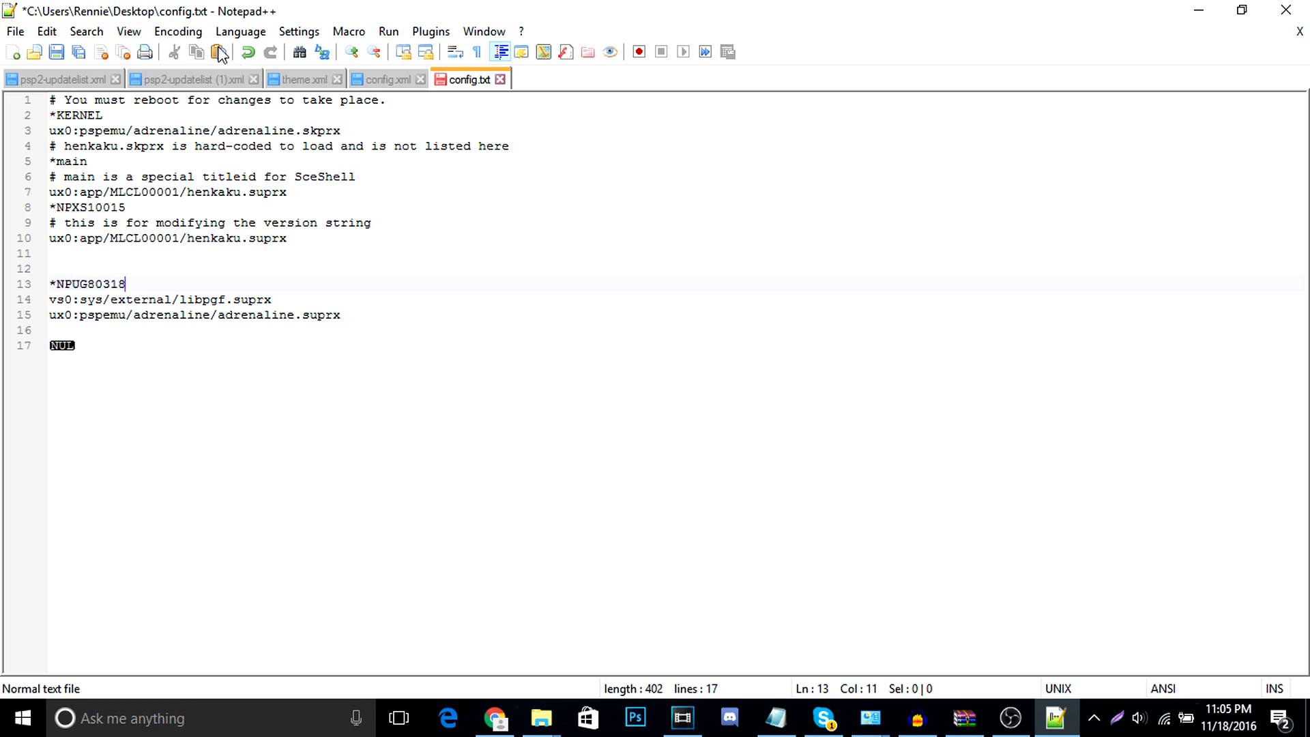
click(55, 56)
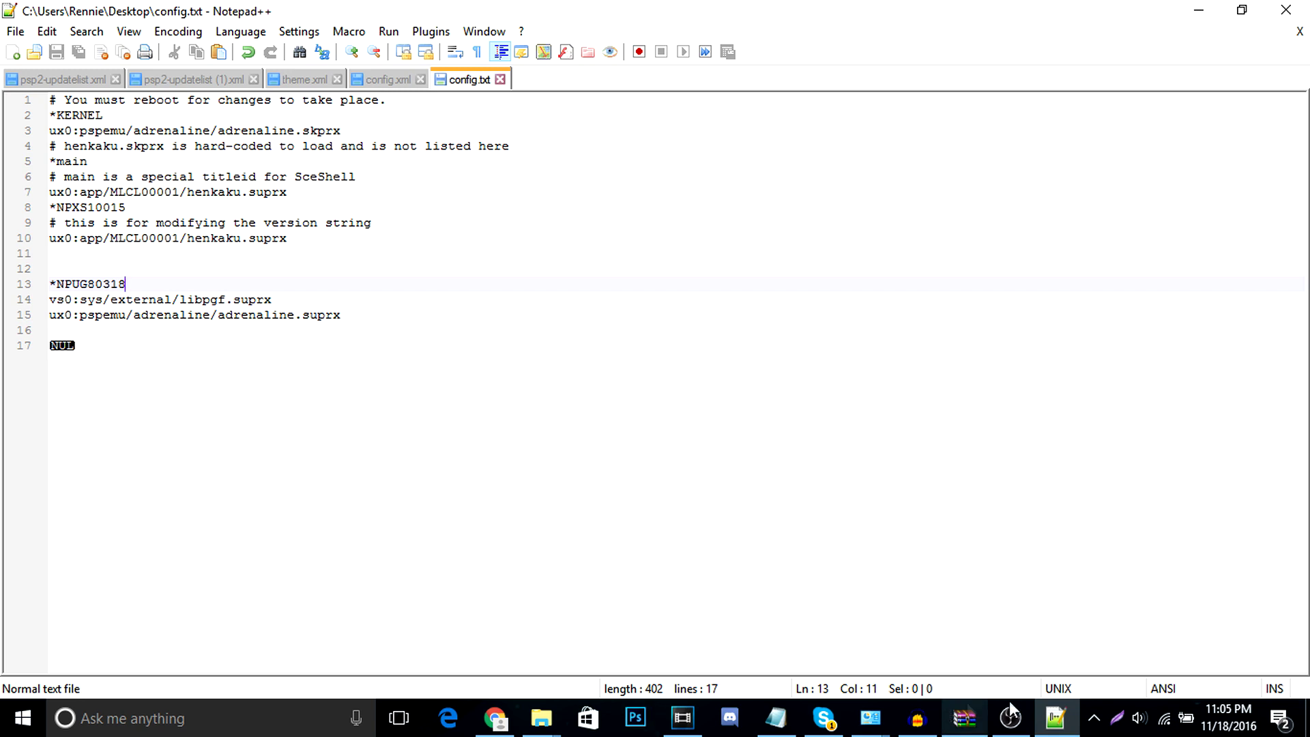
- Bring up the FTP tai folder window, minimize Notepad++ and snap the folder window to the left half of the screen
click(548, 714)
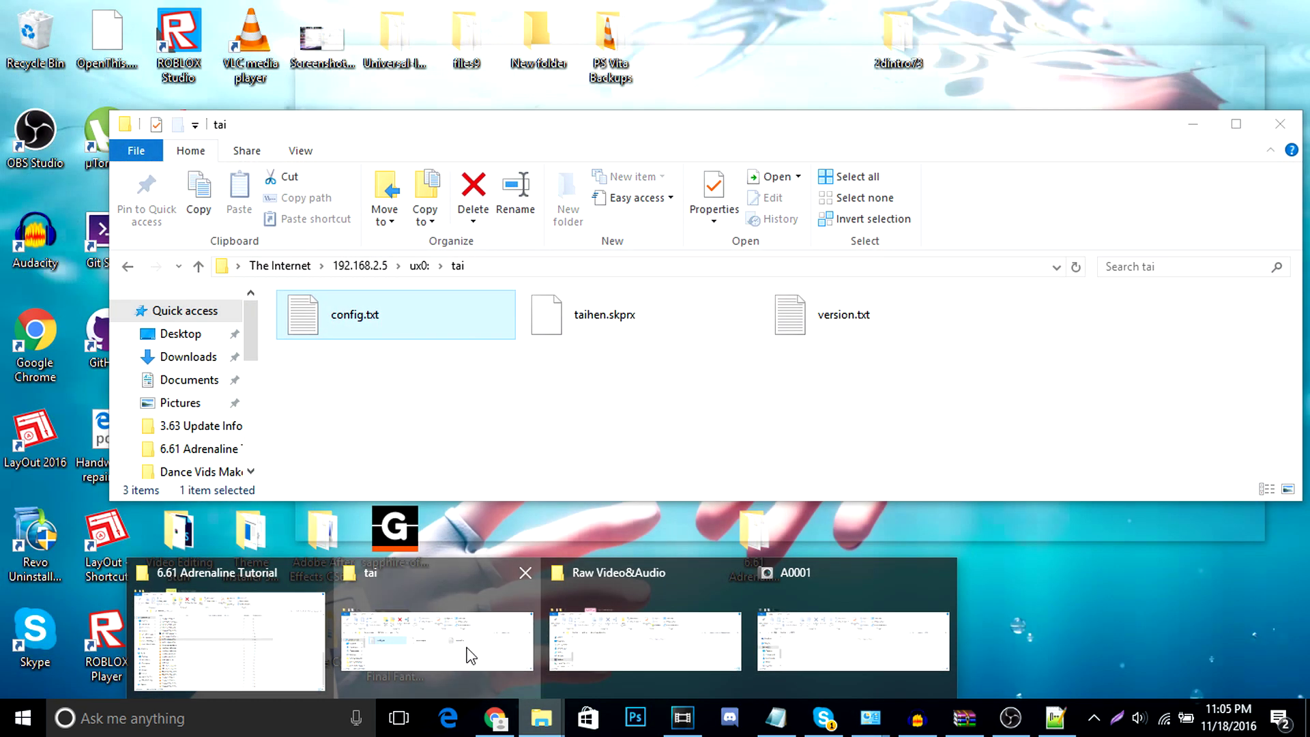
click(468, 649)
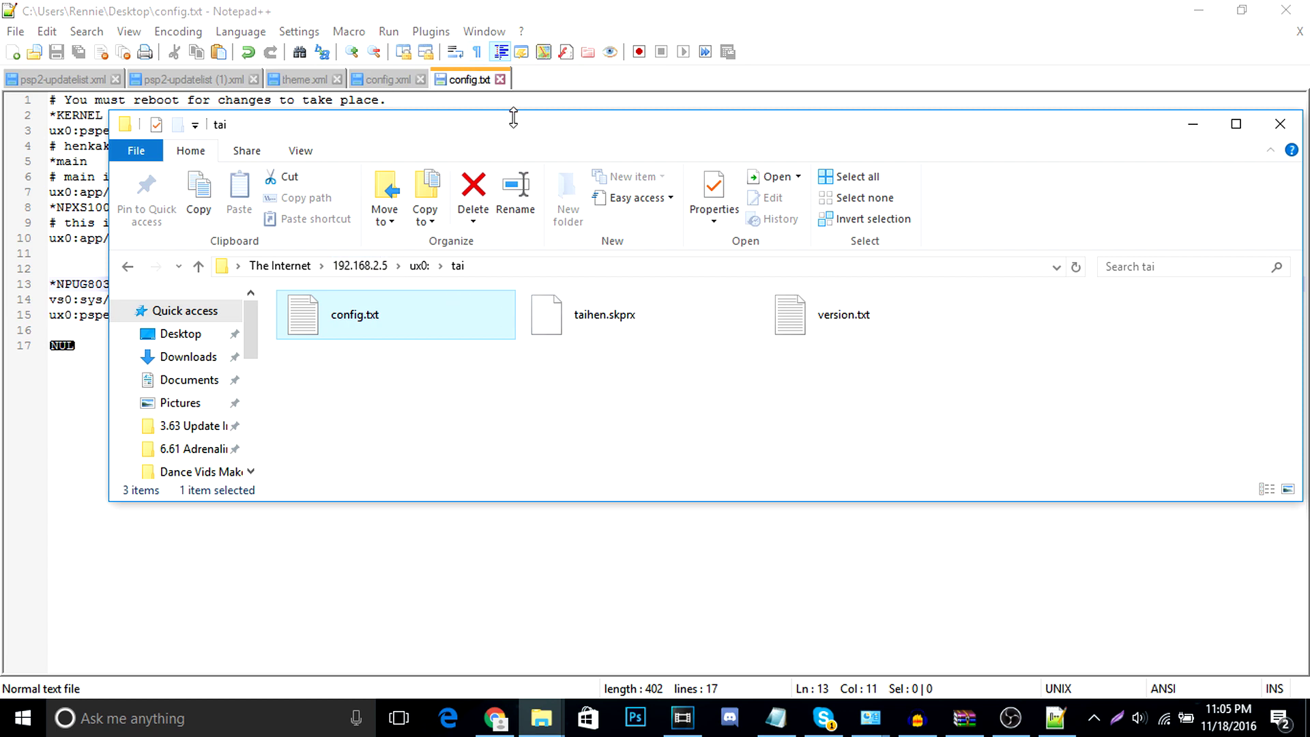
click(1199, 11)
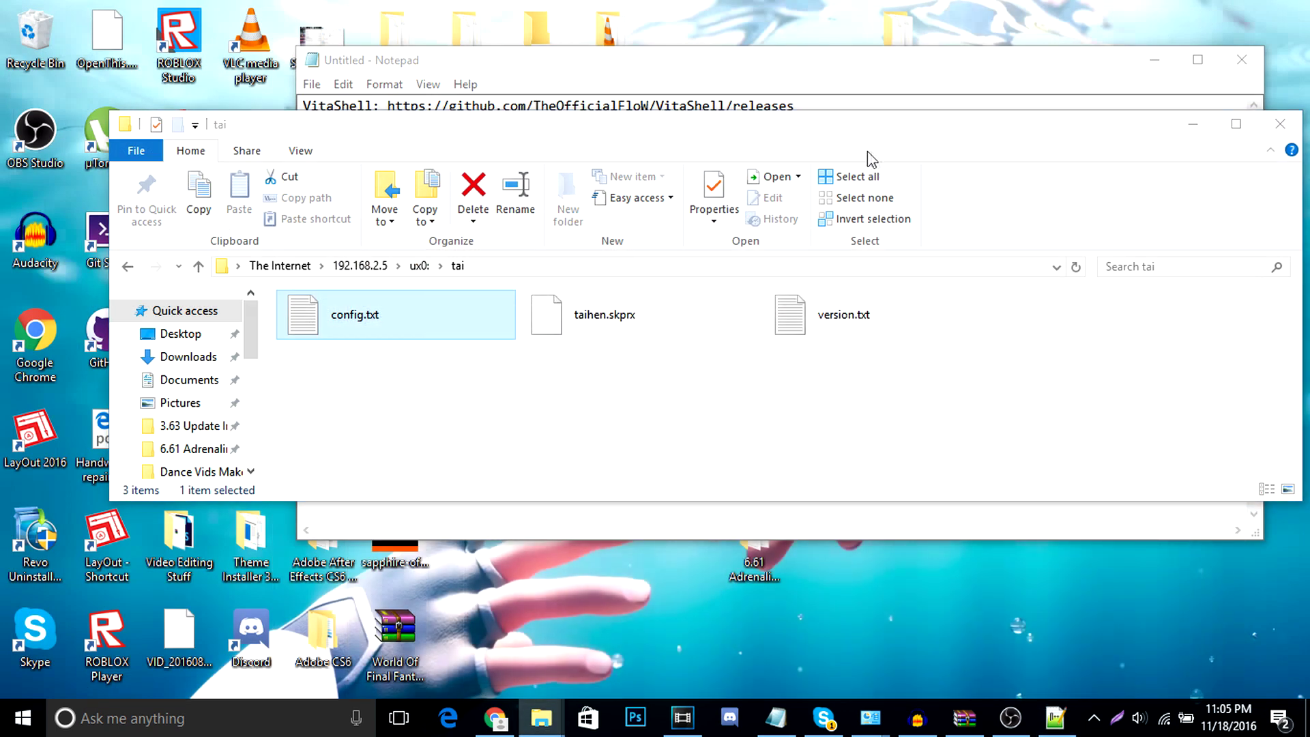
drag(620, 144, 4, 259)
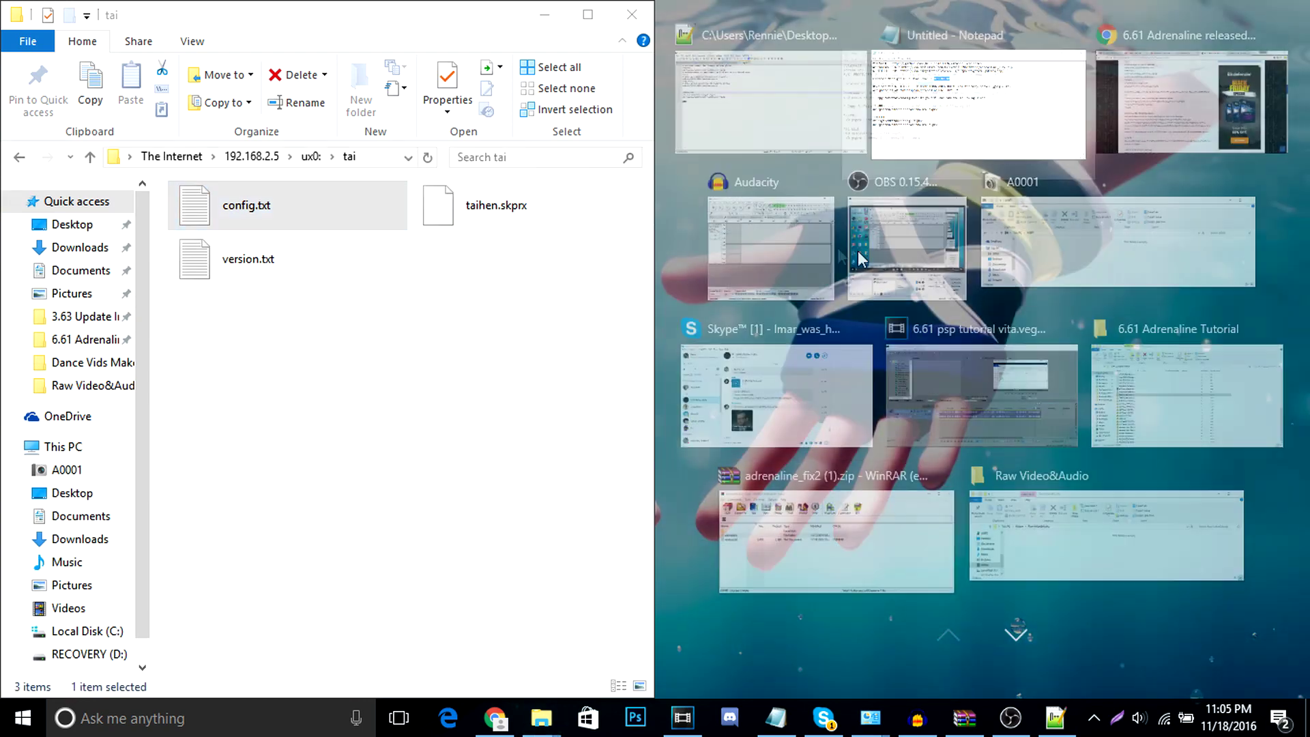
- Minimize the remaining open windows to show the desktop
click(1205, 109)
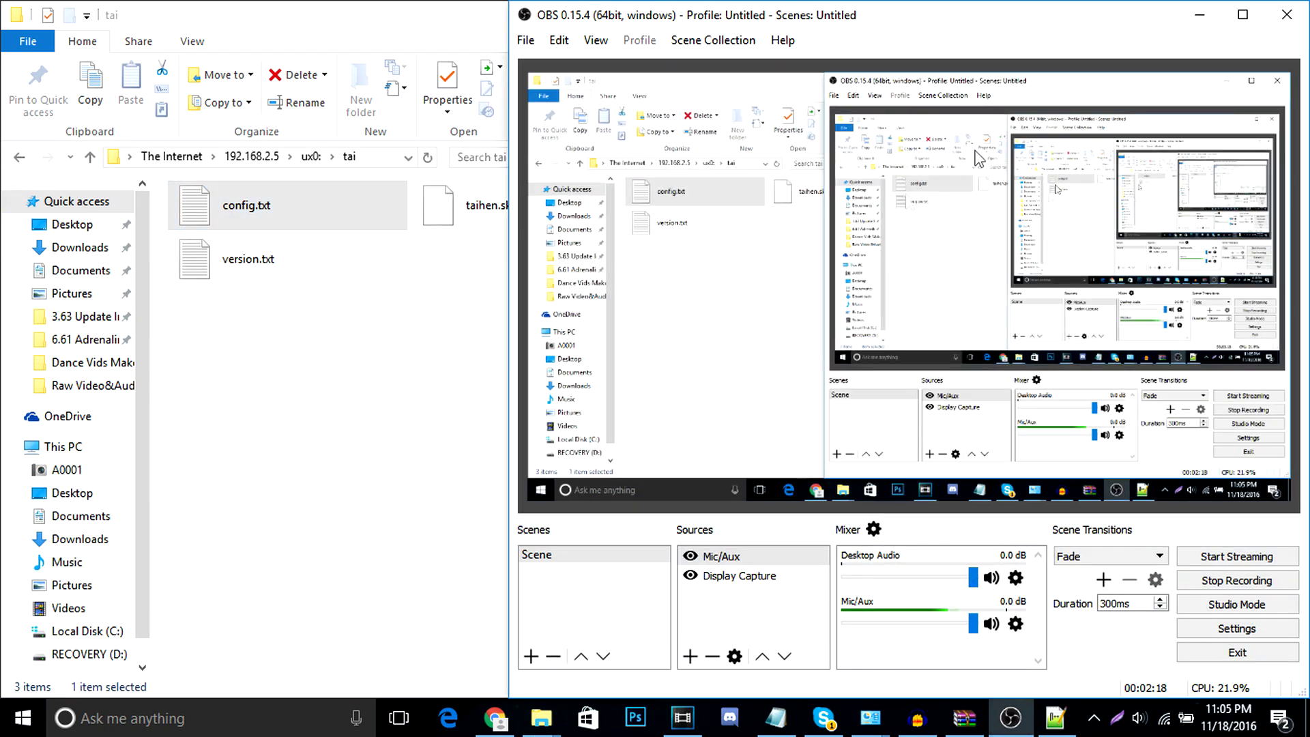
click(1199, 15)
click(1008, 160)
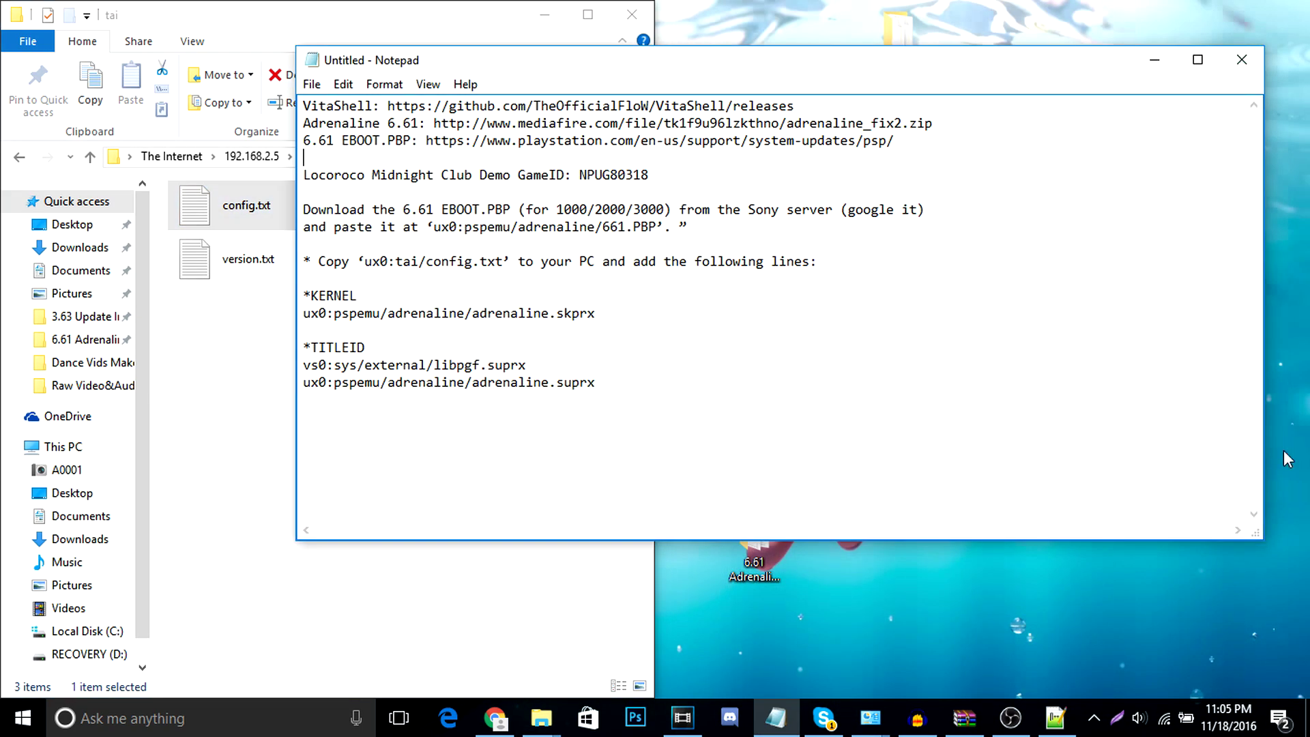
click(1307, 717)
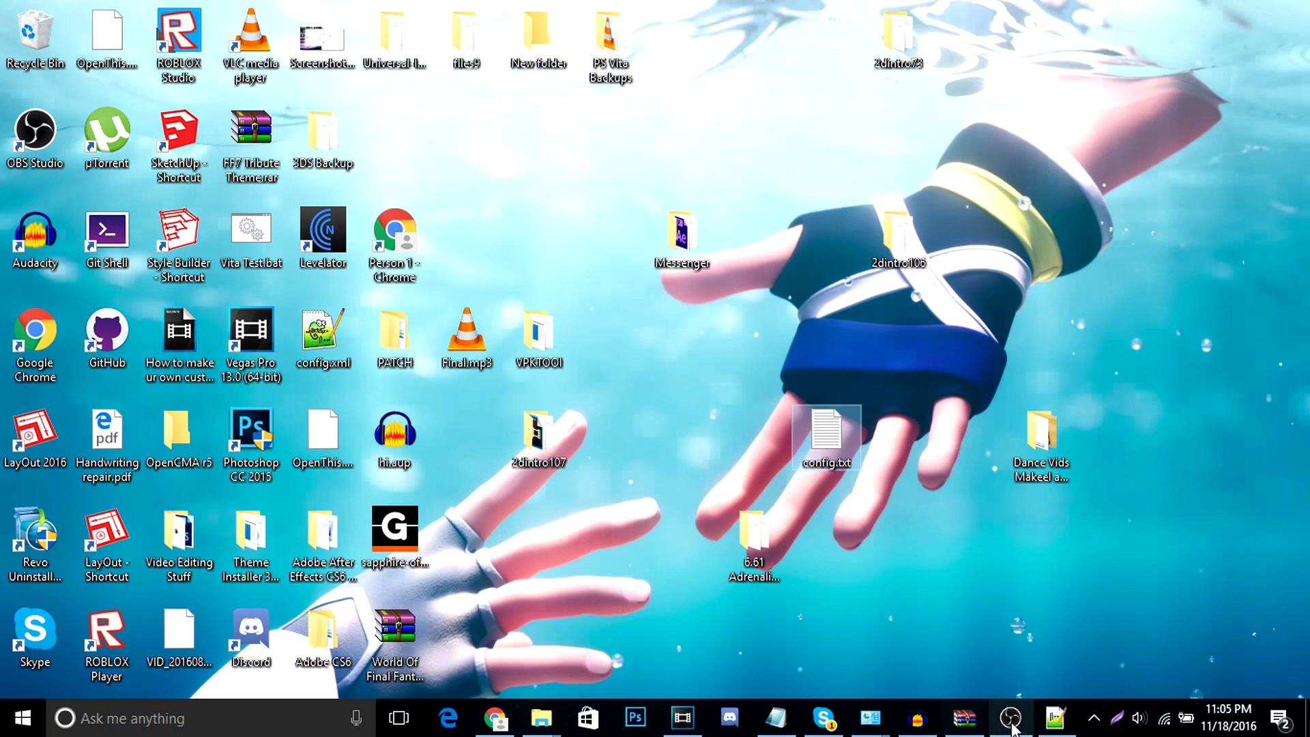
- Close Notepad++ and copy the edited config.txt from the desktop into the FTP tai folder, replacing the existing file
click(1056, 718)
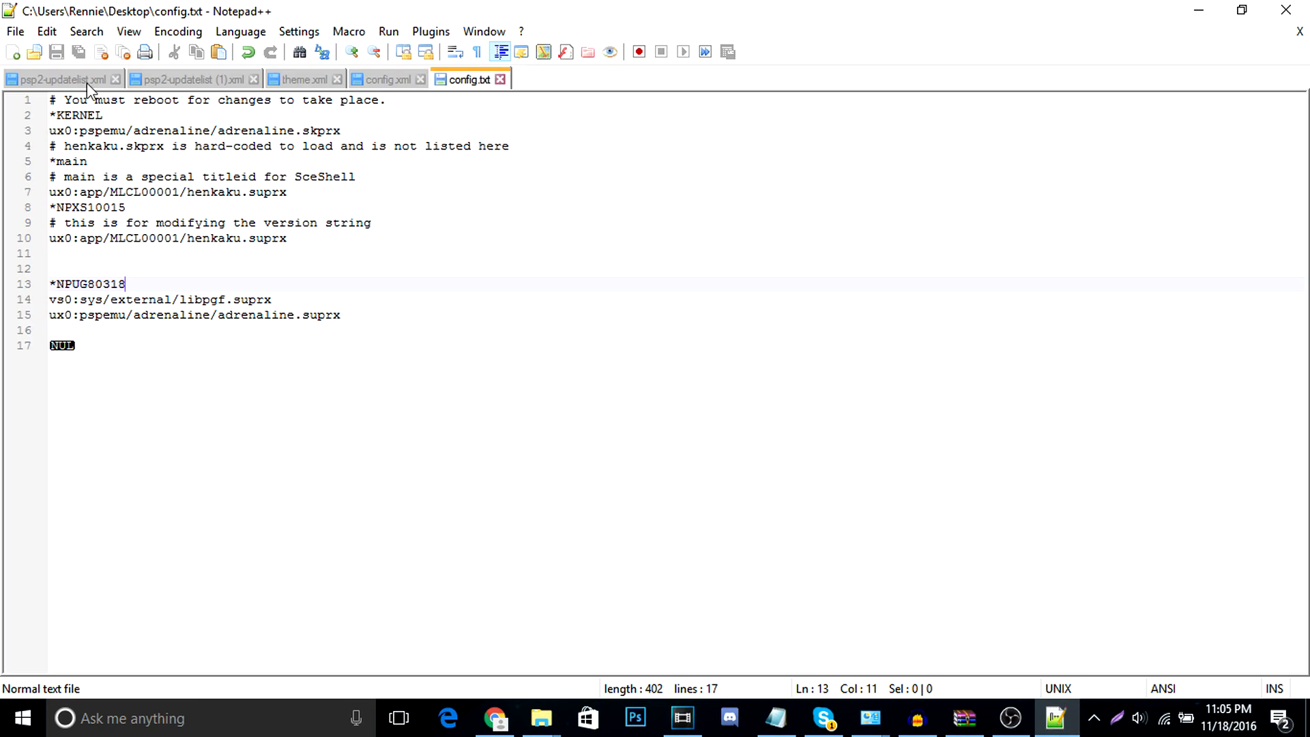
click(1286, 9)
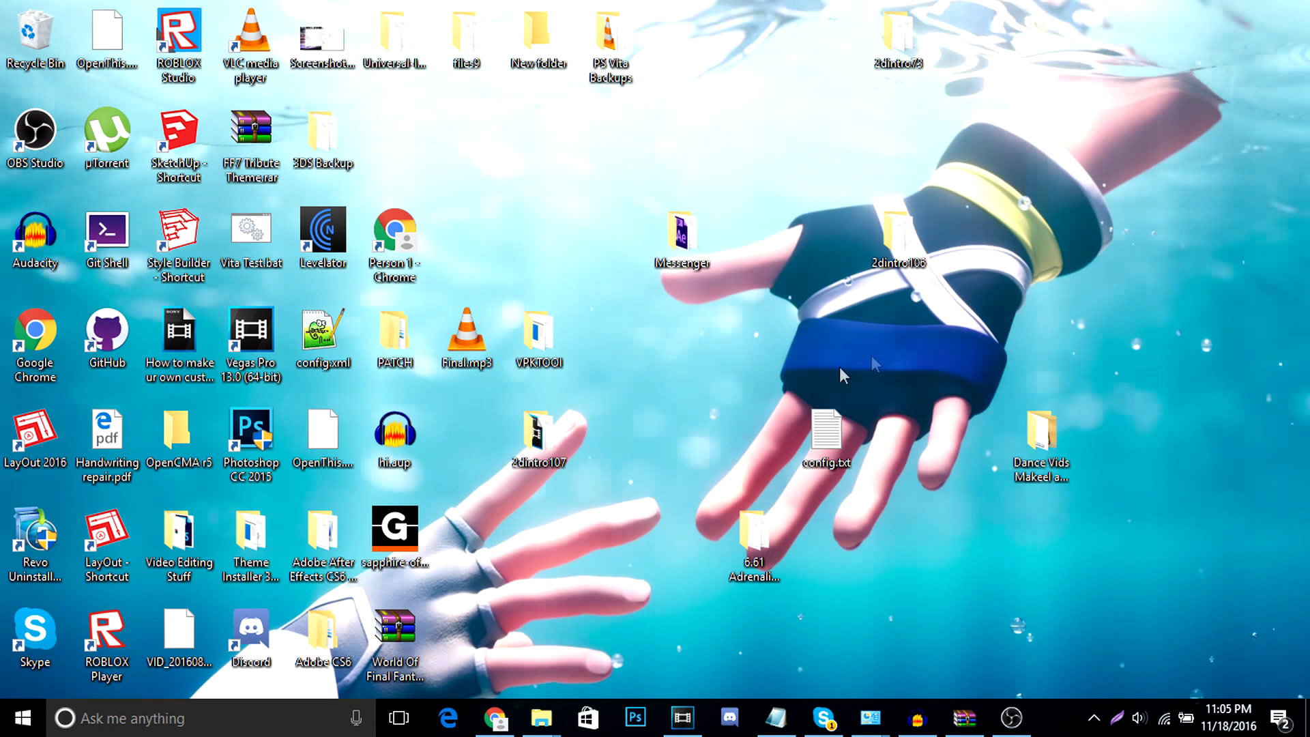
mouse_move(540, 716)
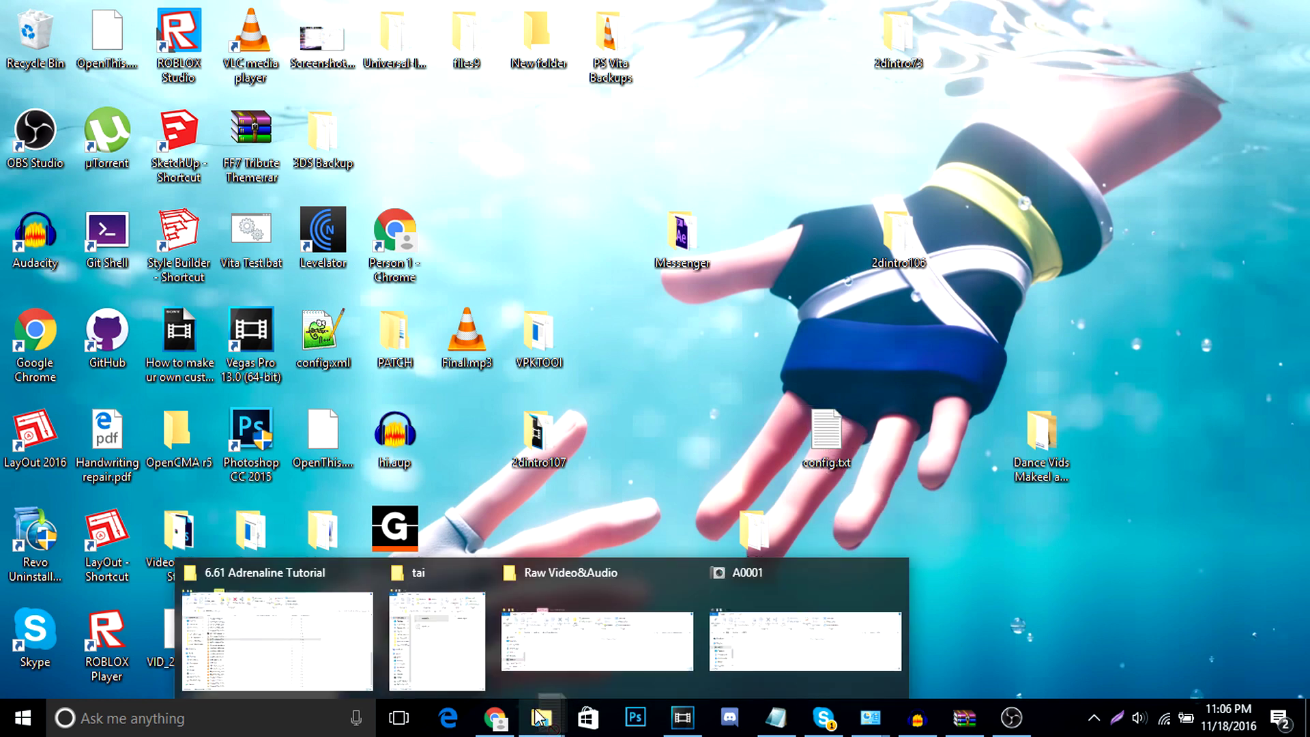
drag(540, 717, 438, 368)
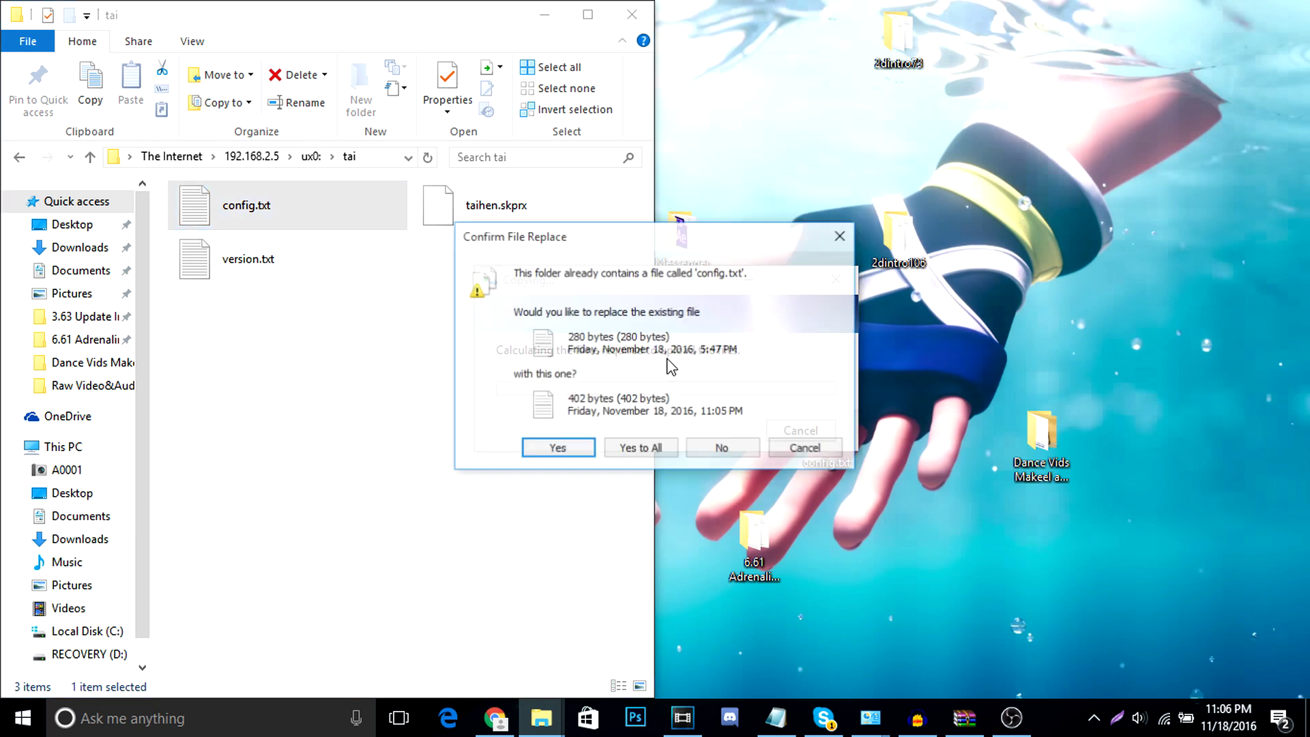
click(641, 447)
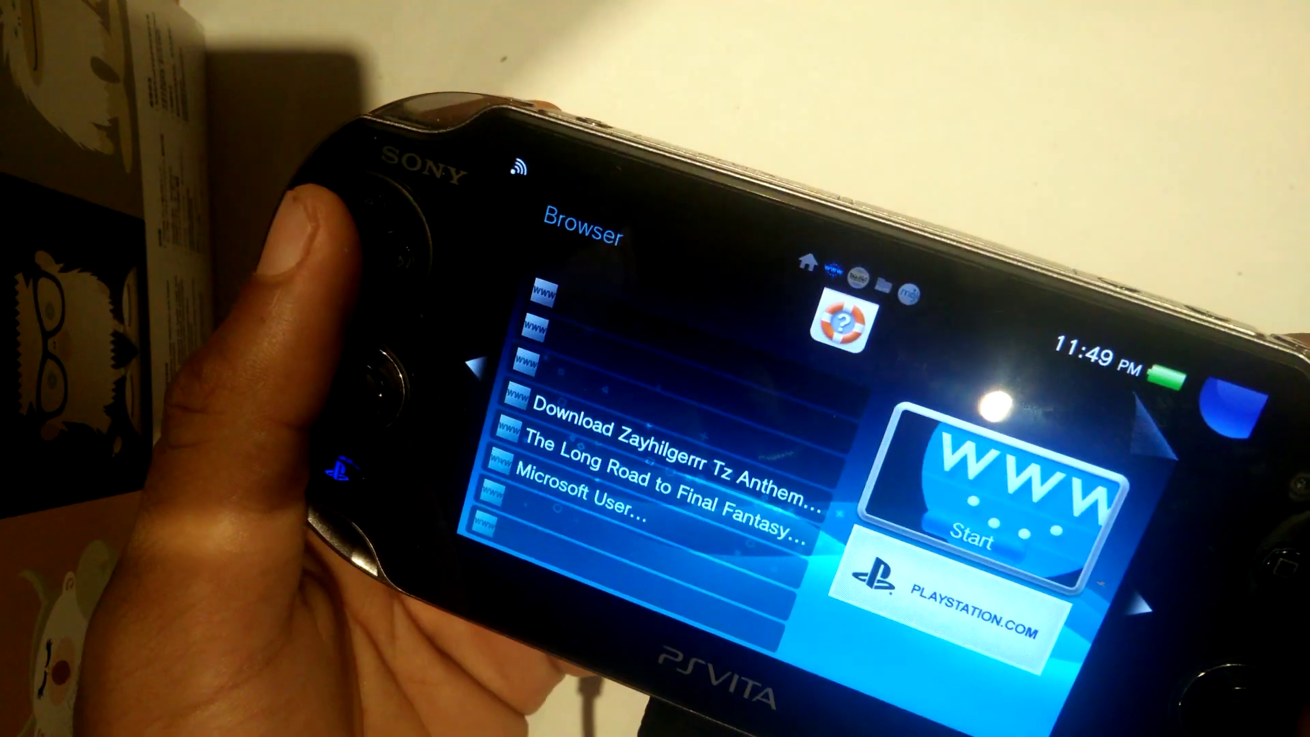
key(Left)
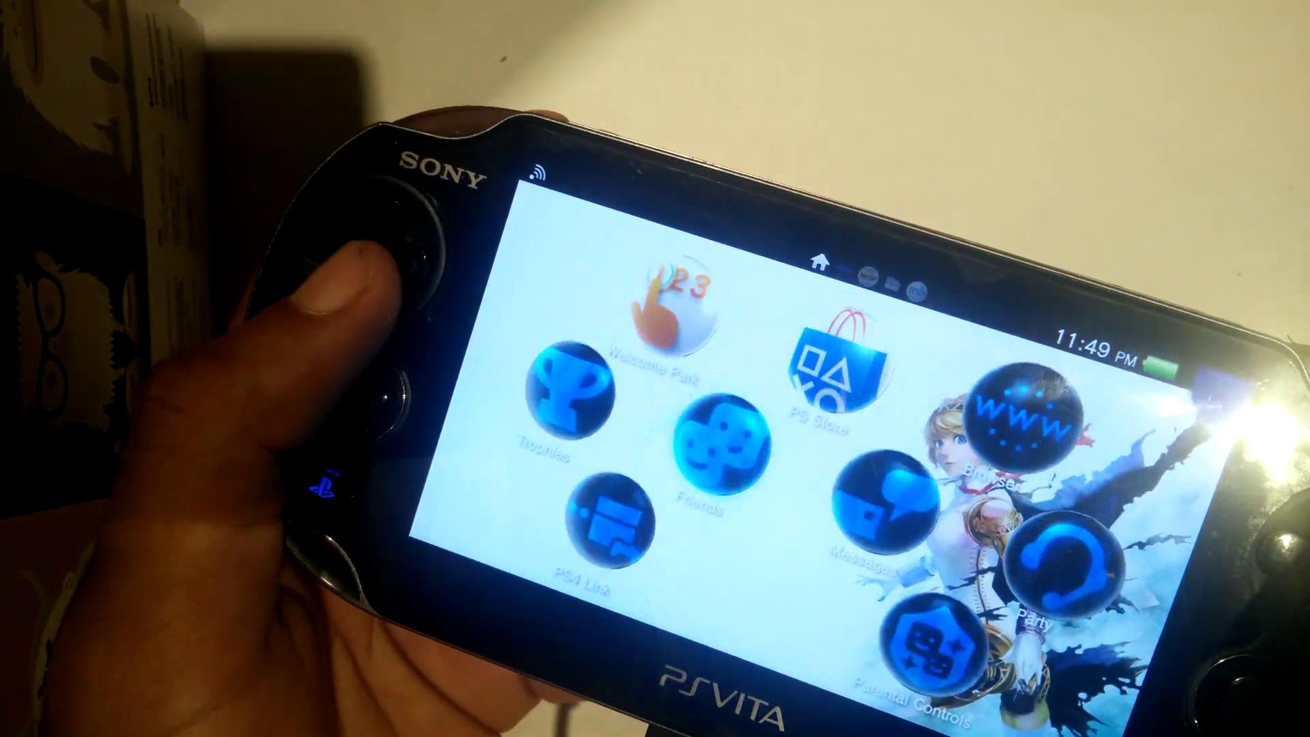
key(Down)
key(Down)
key(Down)
key(Up)
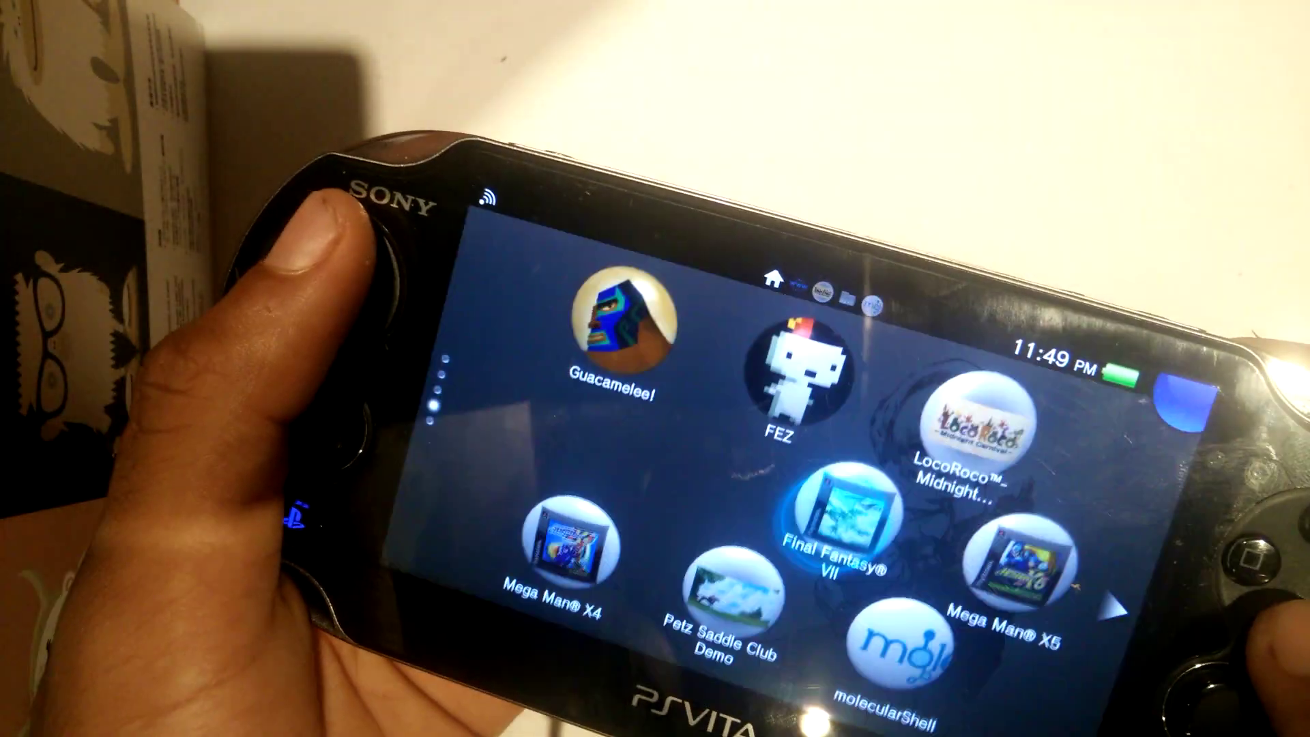
key(Up)
key(Return)
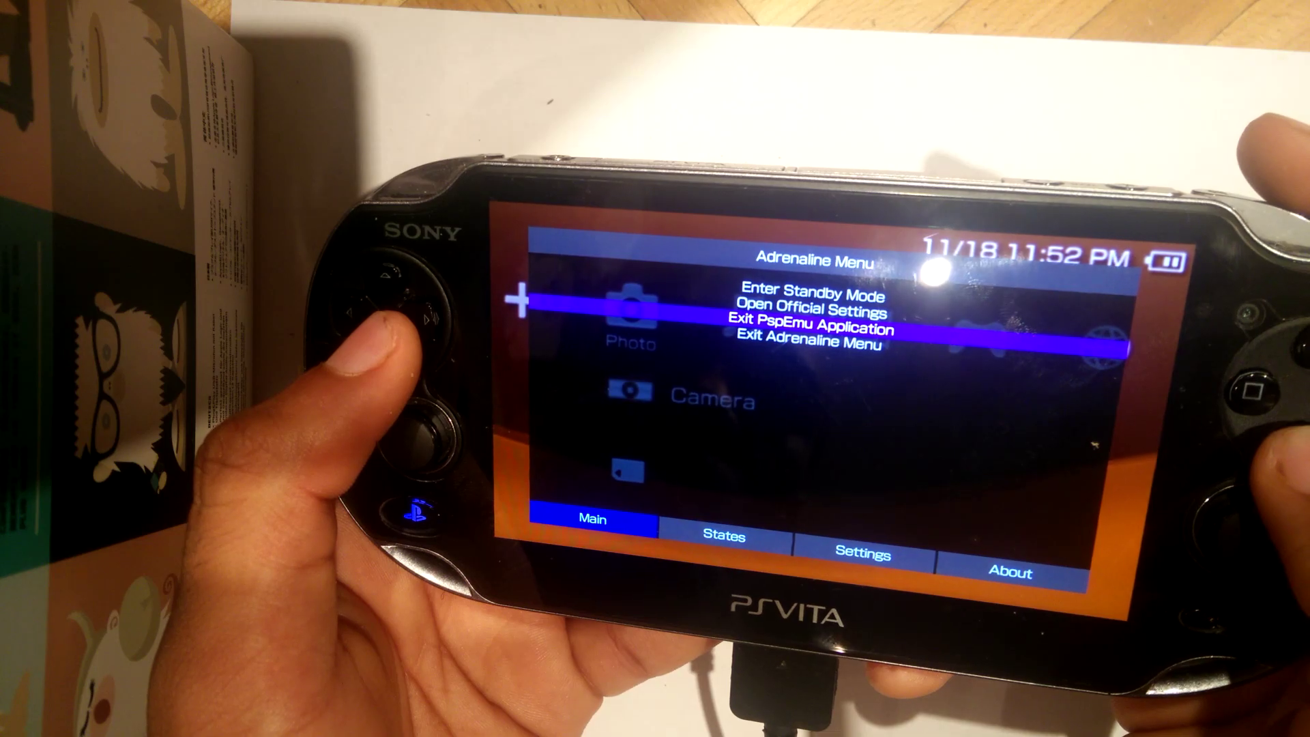
key(Left)
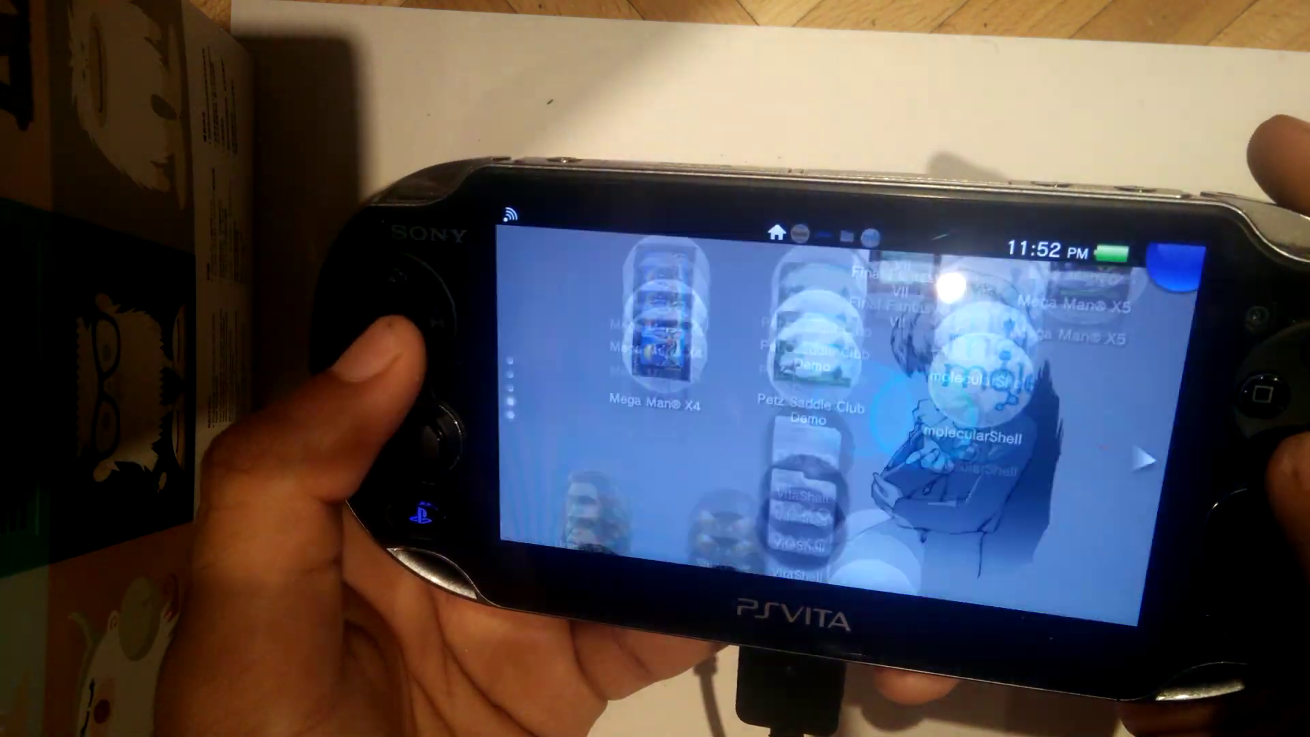
key(Down)
key(Up)
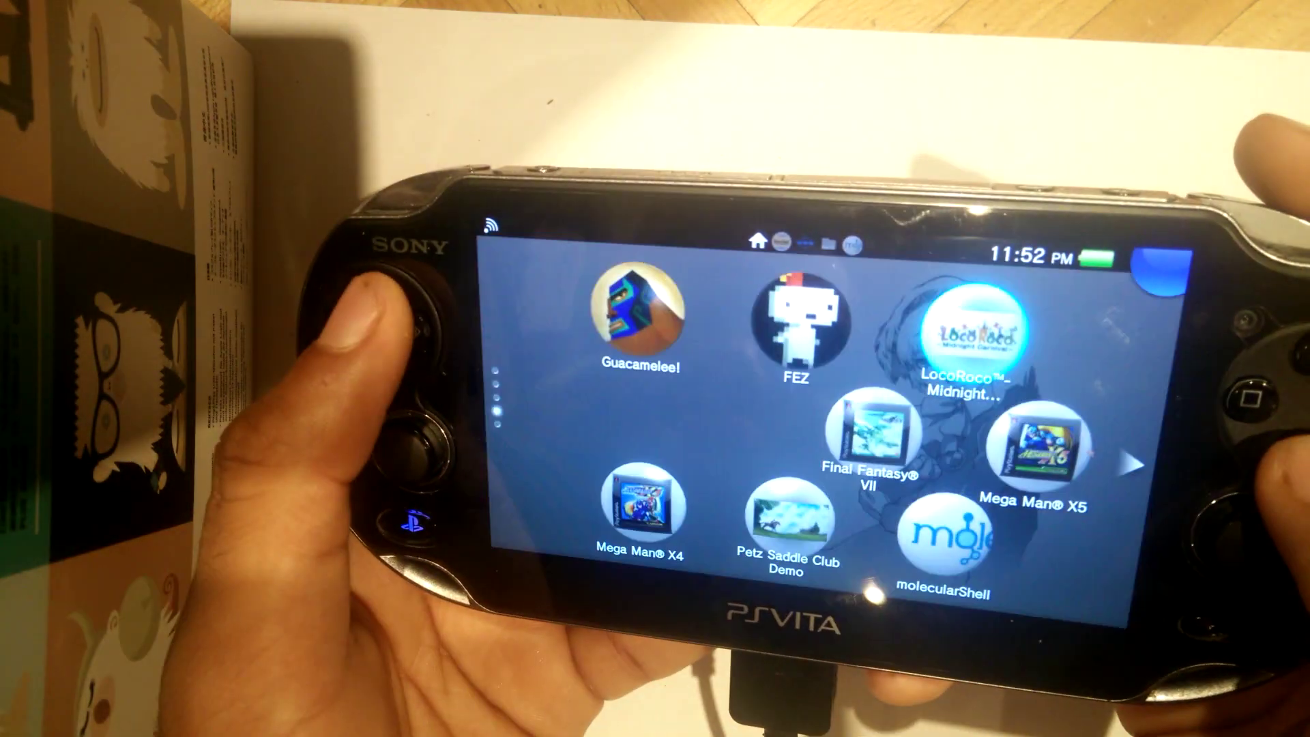